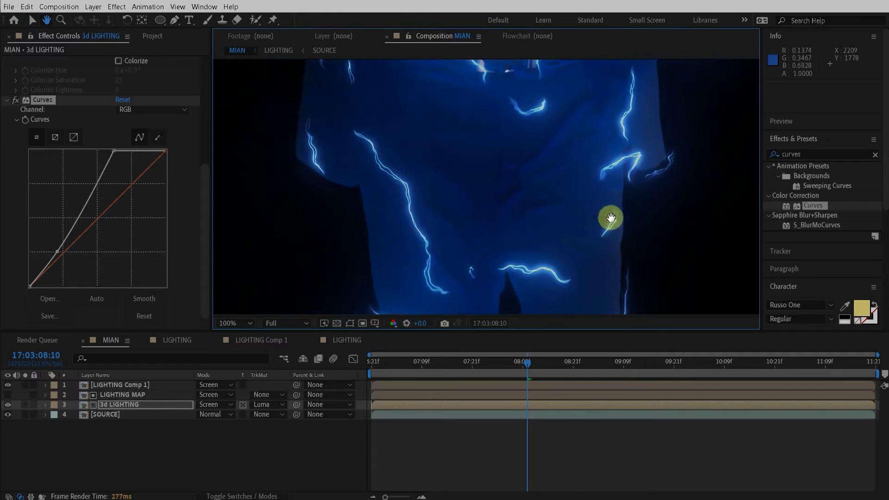
Toggle the visibility of the 3d LIGHTING layer to compare the shot with and without it.
{"action": "left_click", "coordinate": [7, 406]}
{"action": "left_click", "coordinate": [7, 407]}
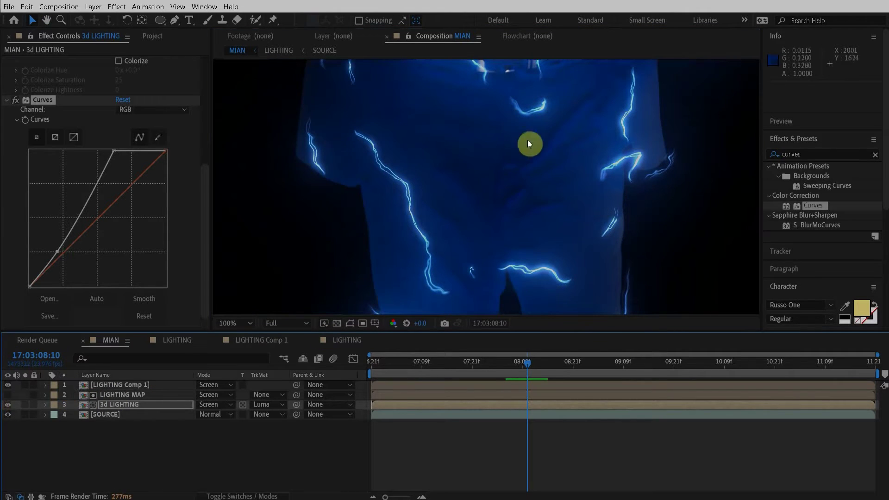
{"action": "left_click", "coordinate": [7, 405]}
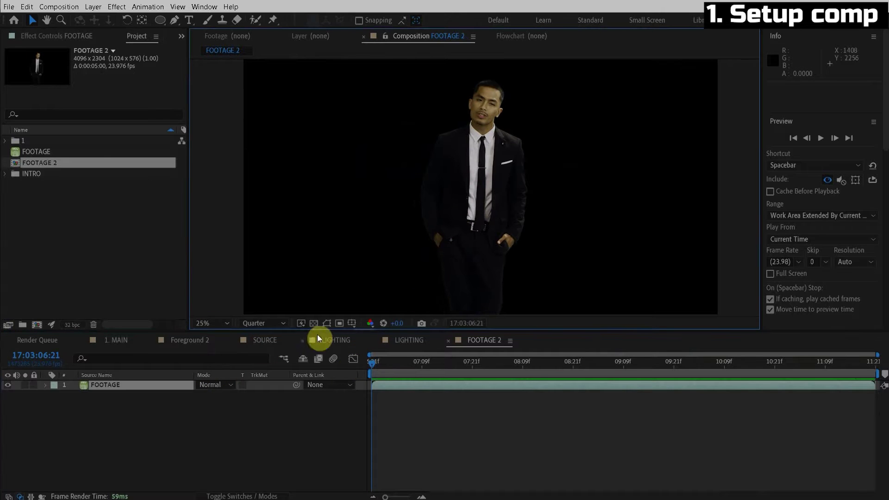
Toggle the transparency grid in the FOOTAGE 2 composition to check the cut-out of the man.
{"action": "left_click", "coordinate": [315, 324]}
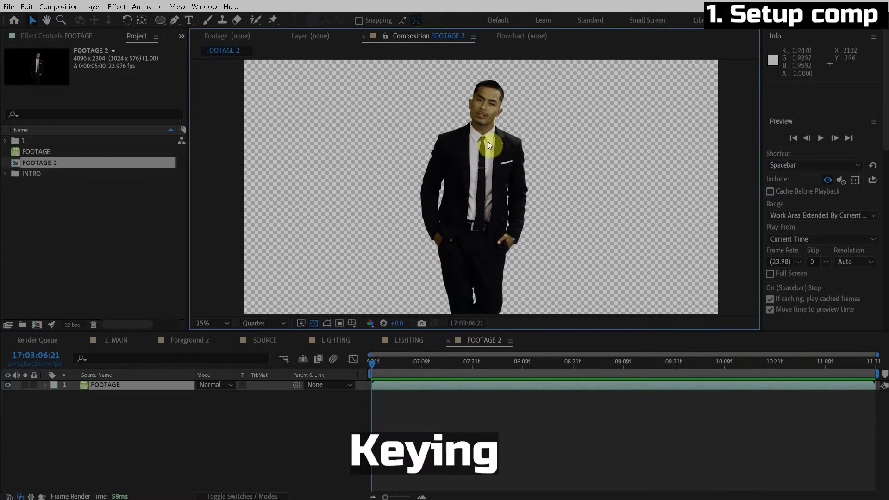
{"action": "left_click", "coordinate": [313, 325]}
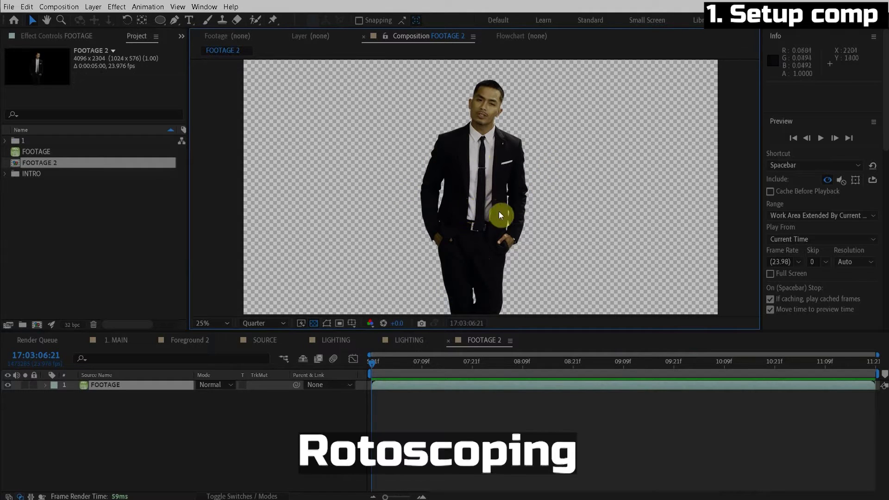
{"action": "left_click", "coordinate": [318, 323]}
{"action": "left_click", "coordinate": [318, 323]}
{"action": "left_click", "coordinate": [317, 323]}
{"action": "left_click", "coordinate": [317, 324]}
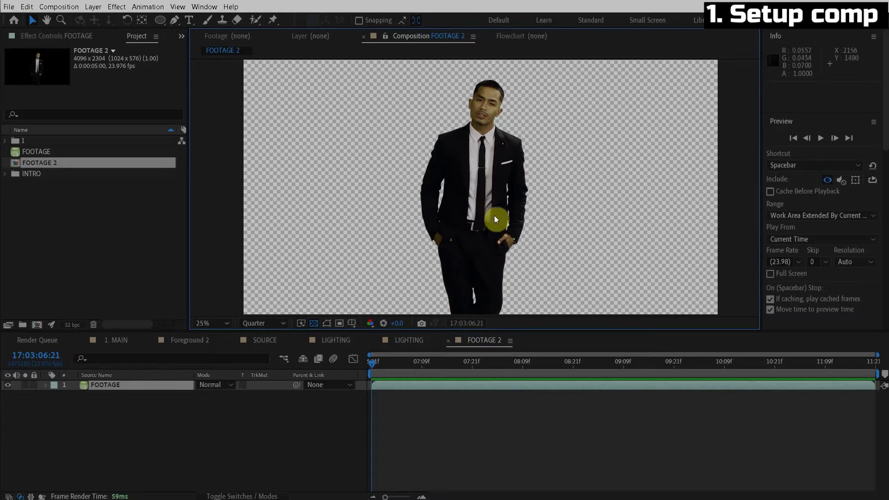
Pre-compose the FOOTAGE layer as SOURCE, leaving all attributes in FOOTAGE 2.
{"action": "right_click", "coordinate": [116, 386]}
{"action": "left_click", "coordinate": [109, 403]}
{"action": "right_click", "coordinate": [118, 382]}
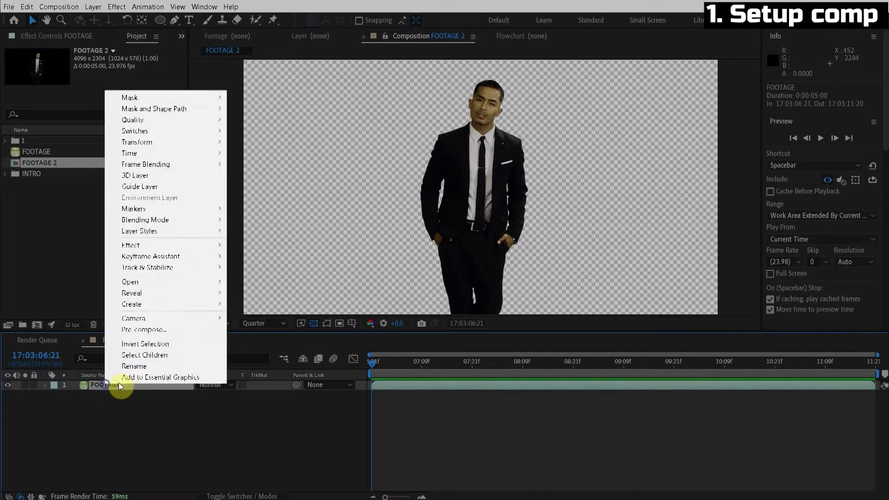
{"action": "left_click", "coordinate": [160, 330]}
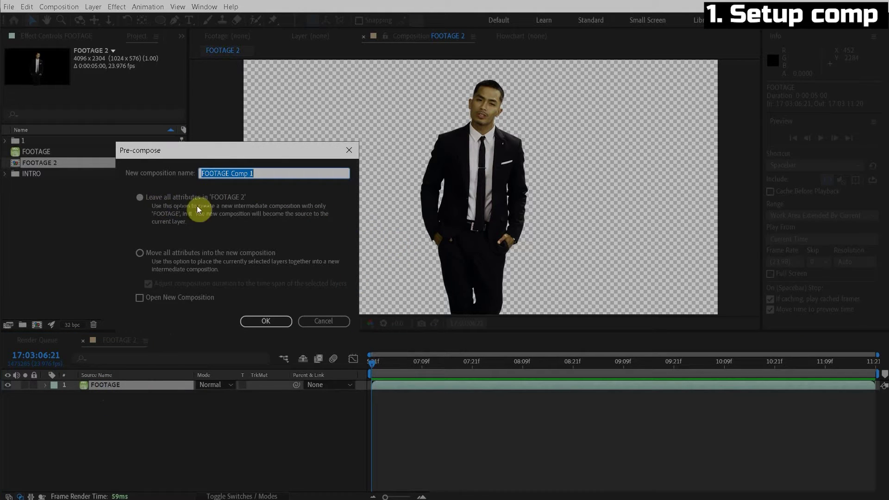
{"action": "type", "text": "SOURCE"}
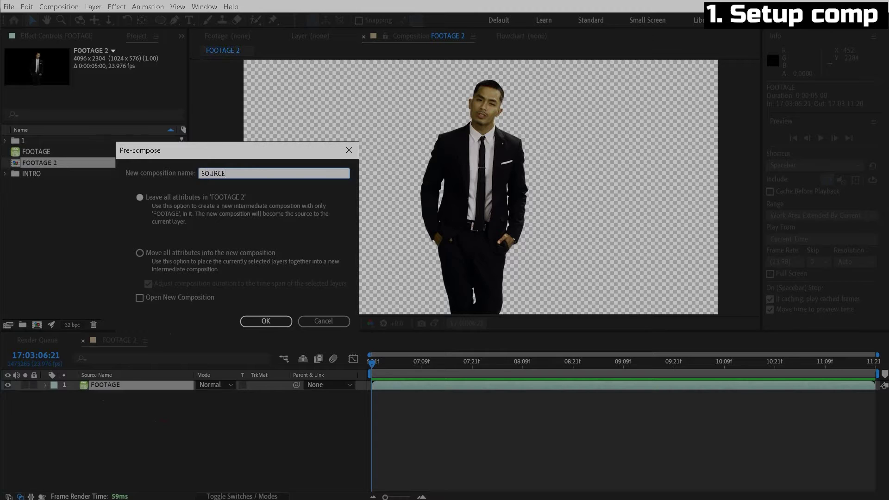
{"action": "key", "text": "Return"}
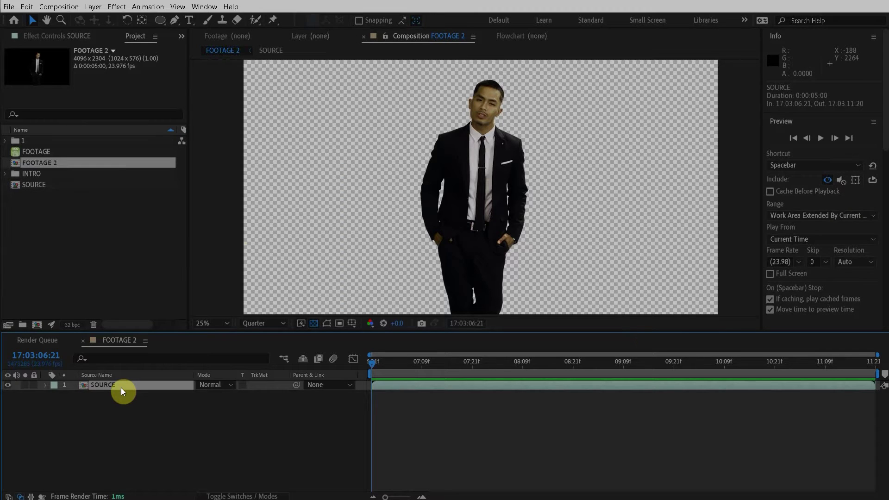
Duplicate the SOURCE layer and rename the upper copy LIGHTNING.
{"action": "key", "text": "ctrl+d"}
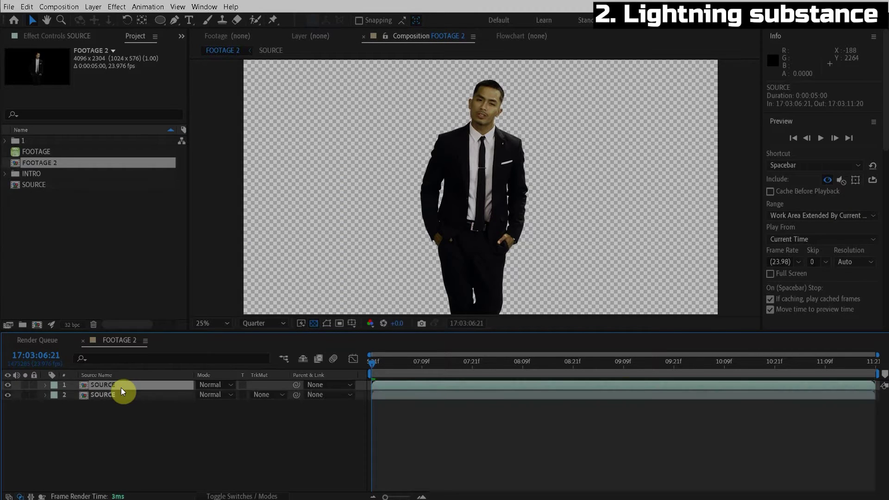
{"action": "key", "text": "Return"}
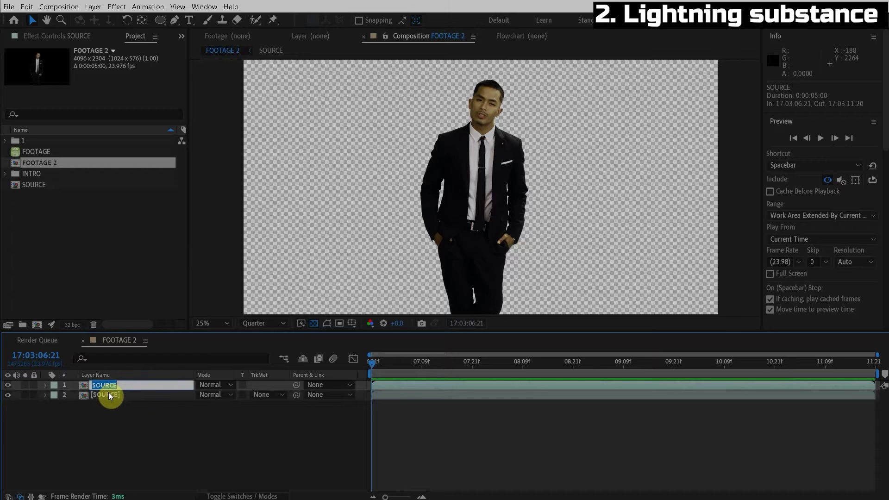
{"action": "type", "text": "LIGHTING"}
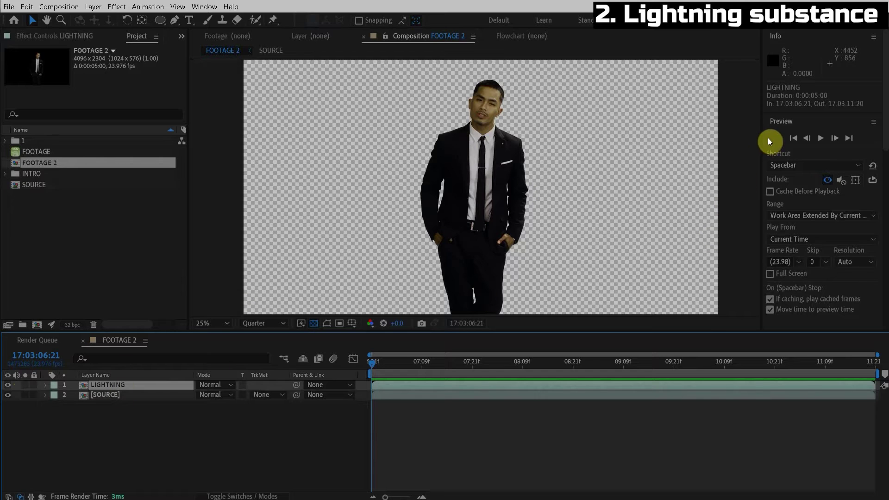
Search the effects for "adv" and locate Advanced Lightning under Generate.
{"action": "left_click", "coordinate": [787, 119]}
{"action": "left_click", "coordinate": [825, 154]}
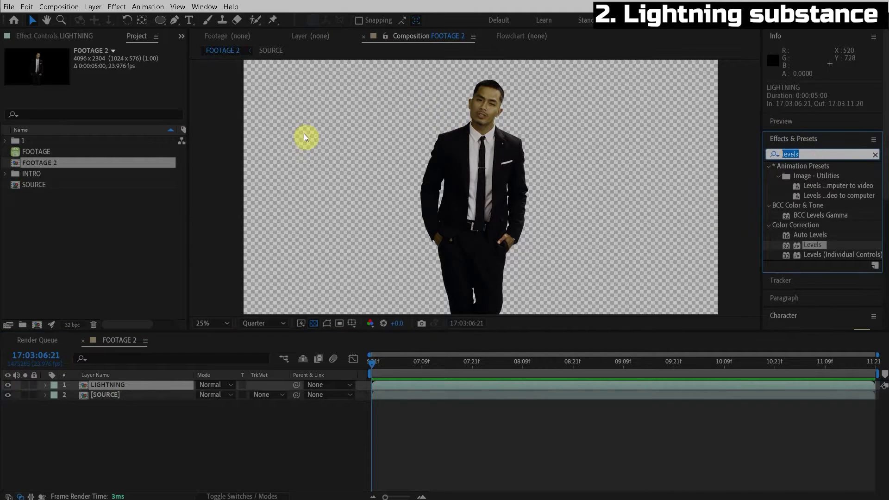
{"action": "type", "text": "ad"}
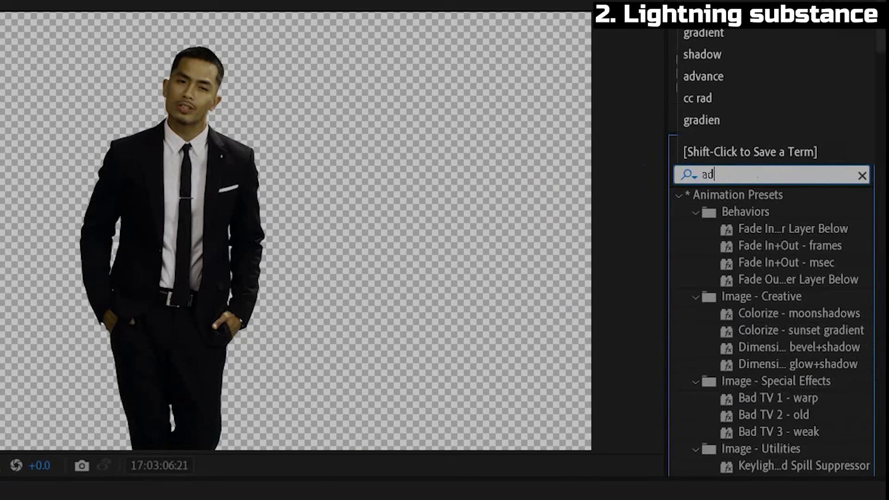
{"action": "type", "text": "v"}
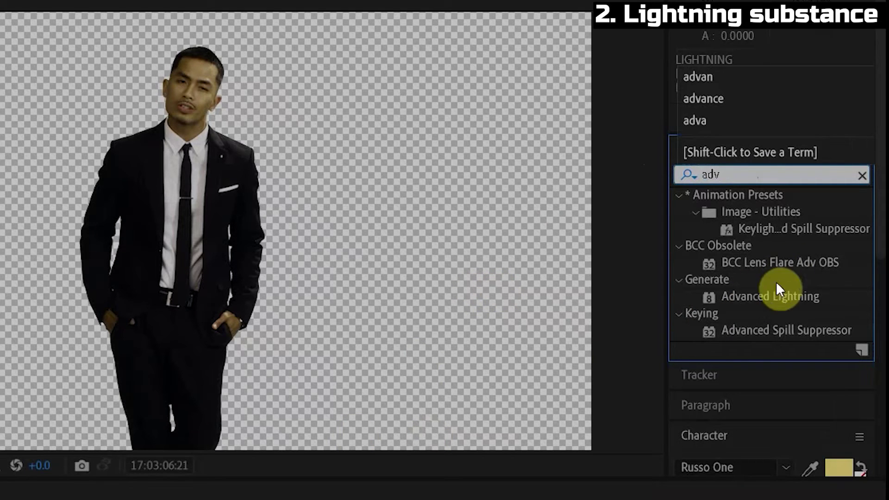
{"action": "left_click", "coordinate": [778, 296]}
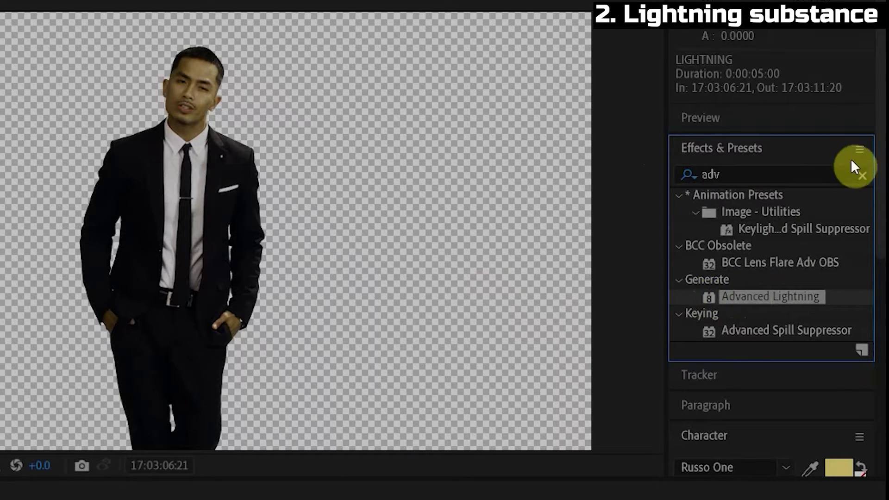
Search the effects for "find" and apply Find Edges to the LIGHTNING layer.
{"action": "left_click", "coordinate": [757, 178]}
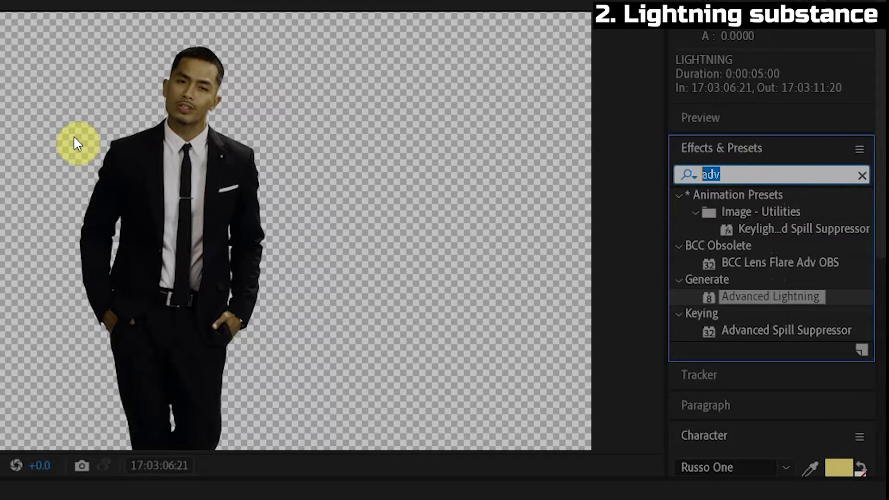
{"action": "type", "text": "find"}
{"action": "mouse_move", "coordinate": [764, 211]}
{"action": "left_mouse_down"}
{"action": "mouse_move", "coordinate": [668, 205]}
{"action": "mouse_move", "coordinate": [113, 385]}
{"action": "left_mouse_up"}
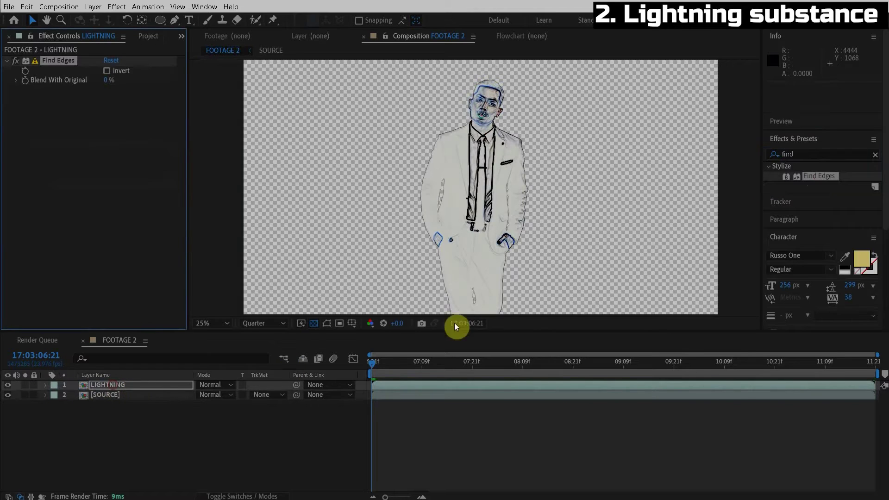
Turn off the transparency grid and invert the Find Edges effect on the LIGHTNING layer.
{"action": "left_click", "coordinate": [315, 324]}
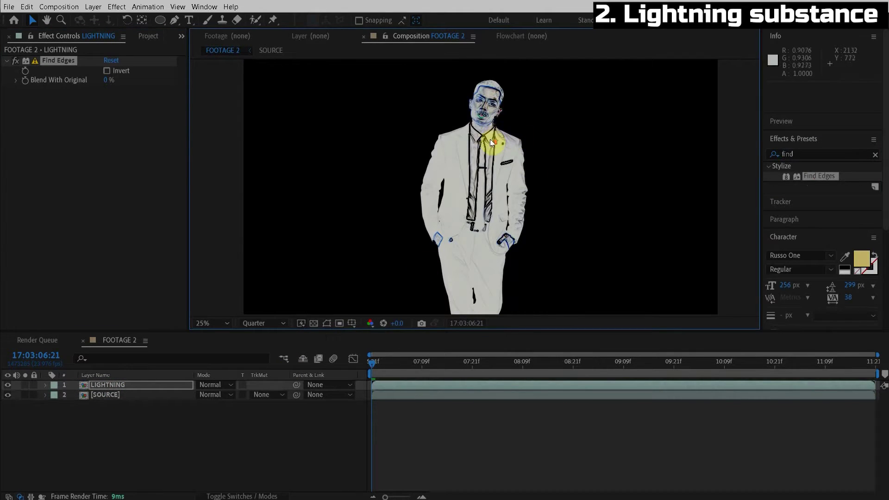
{"action": "scroll", "coordinate": [464, 241], "scroll_direction": "up", "scroll_amount": 2}
{"action": "left_click_drag", "start_coordinate": [466, 222], "coordinate": [505, 204]}
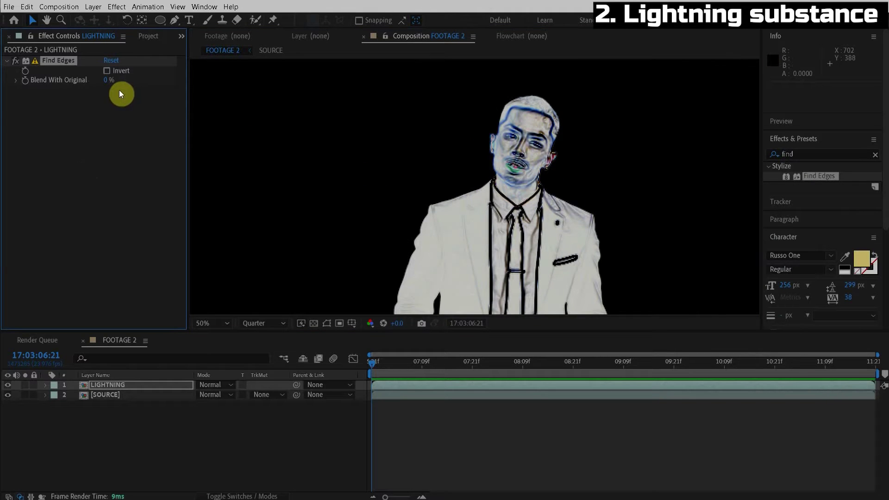
{"action": "left_click", "coordinate": [108, 71]}
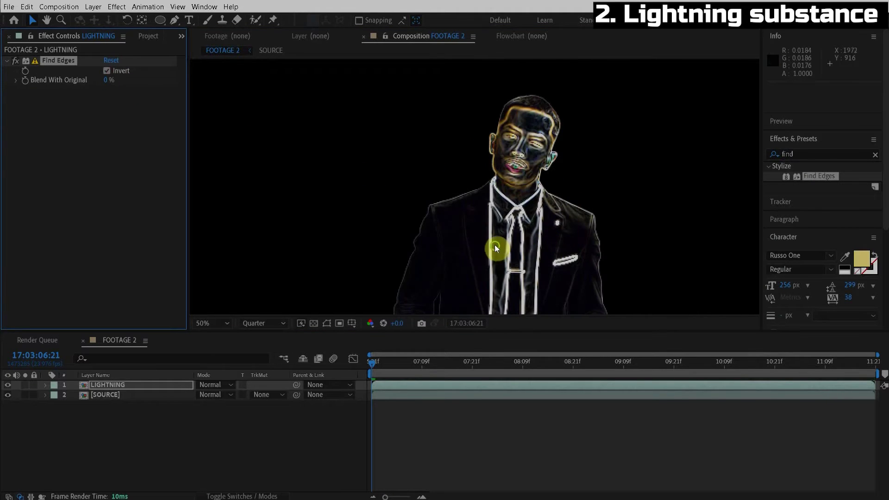
{"action": "mouse_move", "coordinate": [495, 245]}
{"action": "left_mouse_down"}
{"action": "mouse_move", "coordinate": [484, 165]}
{"action": "mouse_move", "coordinate": [490, 273]}
{"action": "mouse_move", "coordinate": [484, 232]}
{"action": "mouse_move", "coordinate": [490, 256]}
{"action": "left_mouse_up"}
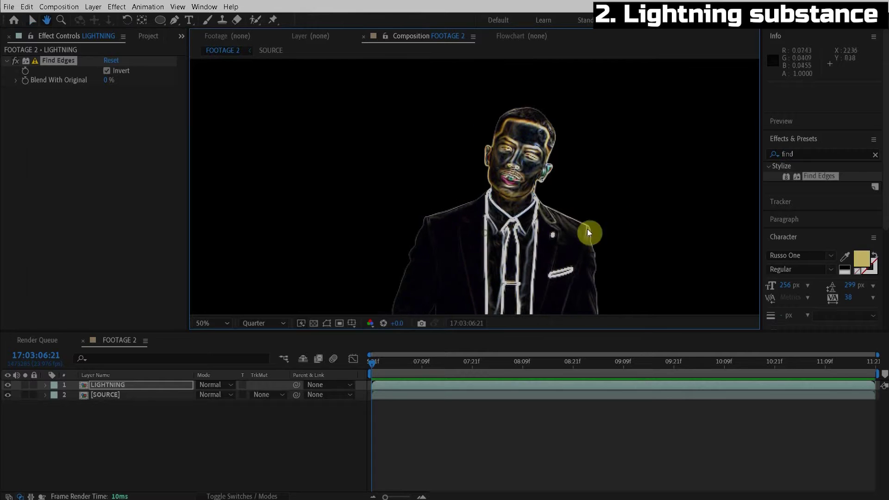
{"action": "left_click_drag", "start_coordinate": [548, 225], "coordinate": [550, 161]}
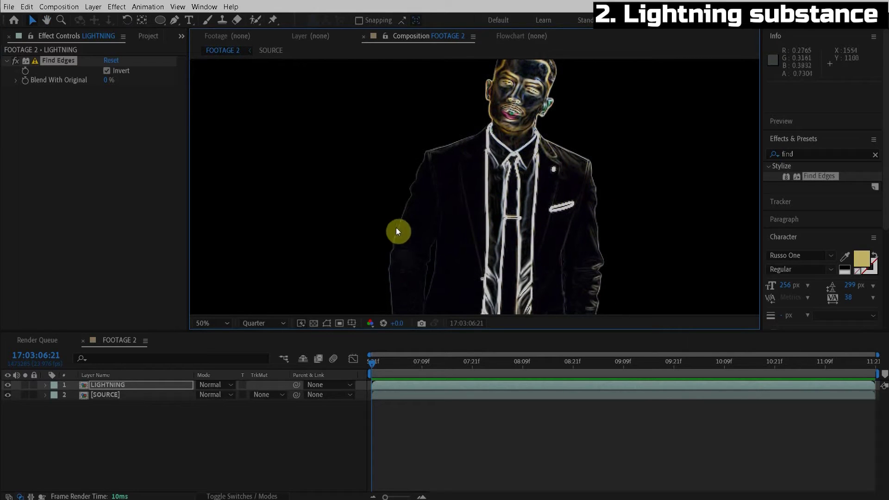
Apply the Fill effect to the LIGHTNING layer and set its color to white.
{"action": "double_click", "coordinate": [820, 152]}
{"action": "type", "text": "fill"}
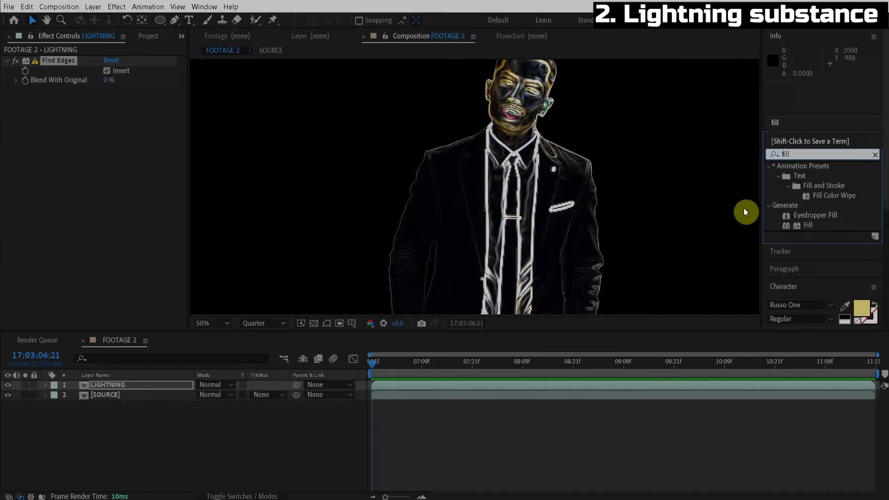
{"action": "double_click", "coordinate": [814, 225]}
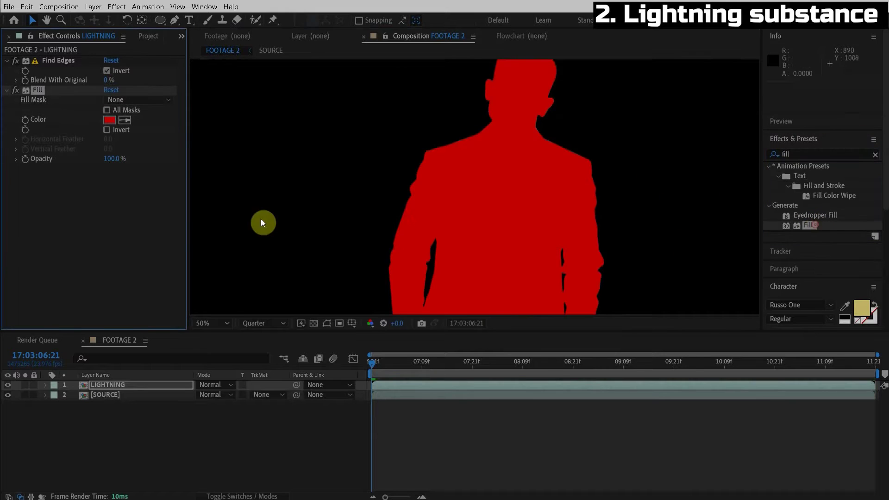
{"action": "left_click", "coordinate": [110, 118]}
{"action": "left_click_drag", "start_coordinate": [884, 479], "coordinate": [718, 304]}
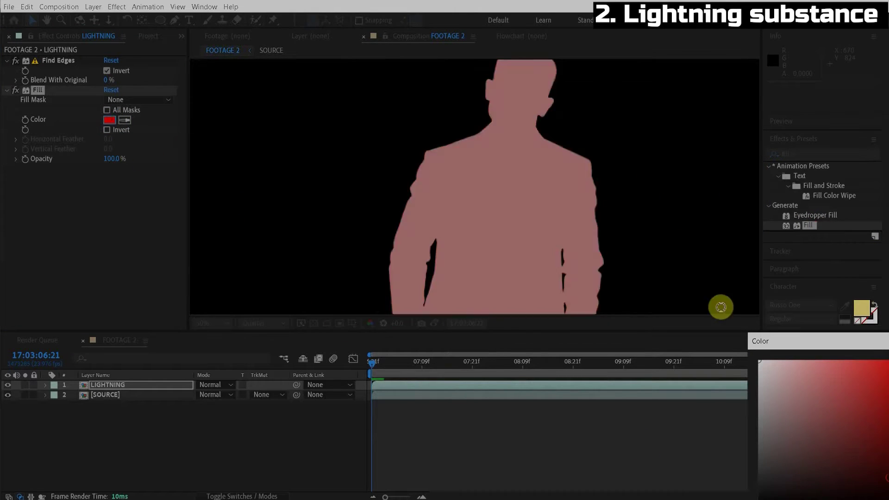
{"action": "key", "text": "Return"}
Move the Fill effect above Find Edges in the LIGHTNING layer's effect stack.
{"action": "left_click_drag", "start_coordinate": [29, 88], "coordinate": [50, 57]}
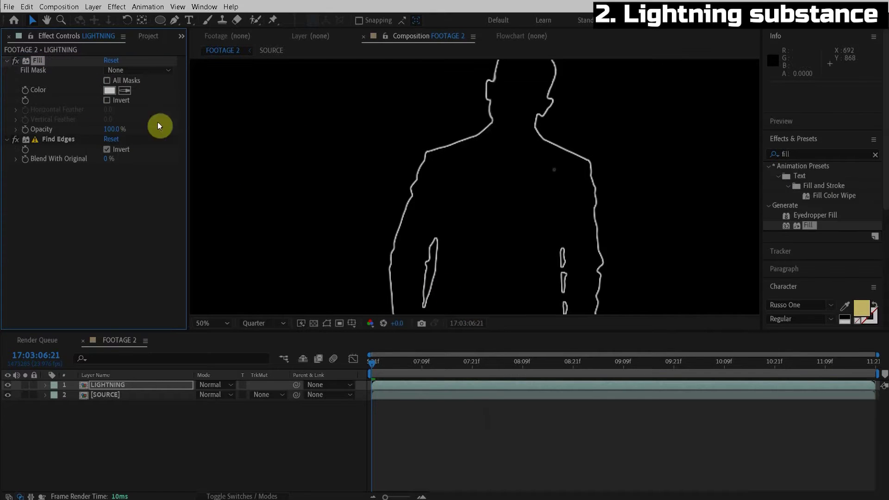
{"action": "left_click_drag", "start_coordinate": [488, 135], "coordinate": [489, 190]}
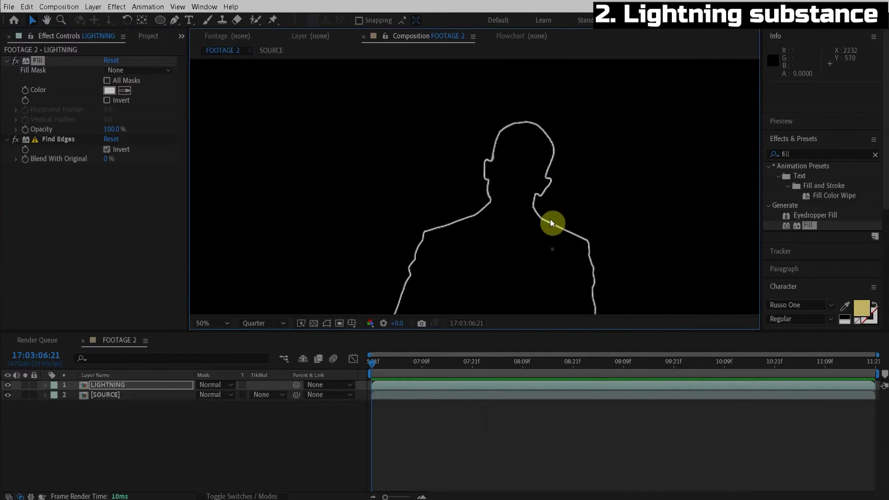
{"action": "mouse_move", "coordinate": [543, 247]}
{"action": "left_mouse_down"}
{"action": "mouse_move", "coordinate": [551, 189]}
{"action": "mouse_move", "coordinate": [582, 206]}
{"action": "mouse_move", "coordinate": [549, 242]}
{"action": "left_mouse_up"}
{"action": "scroll", "coordinate": [585, 220], "scroll_direction": "down", "scroll_amount": 1}
{"action": "scroll", "coordinate": [585, 221], "scroll_direction": "up", "scroll_amount": 1}
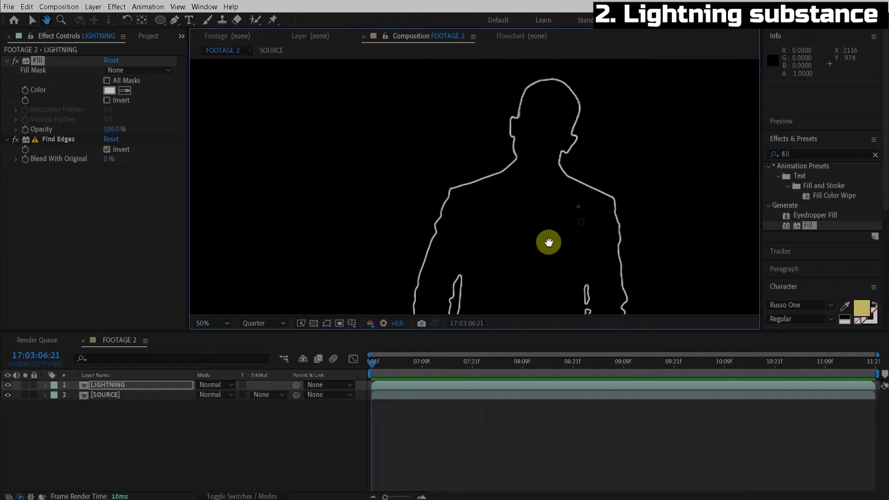
Toggle the transparency grid to check the area around the outlined silhouette, leaving it off.
{"action": "left_click", "coordinate": [313, 324]}
{"action": "left_click", "coordinate": [314, 325]}
{"action": "left_click", "coordinate": [314, 325]}
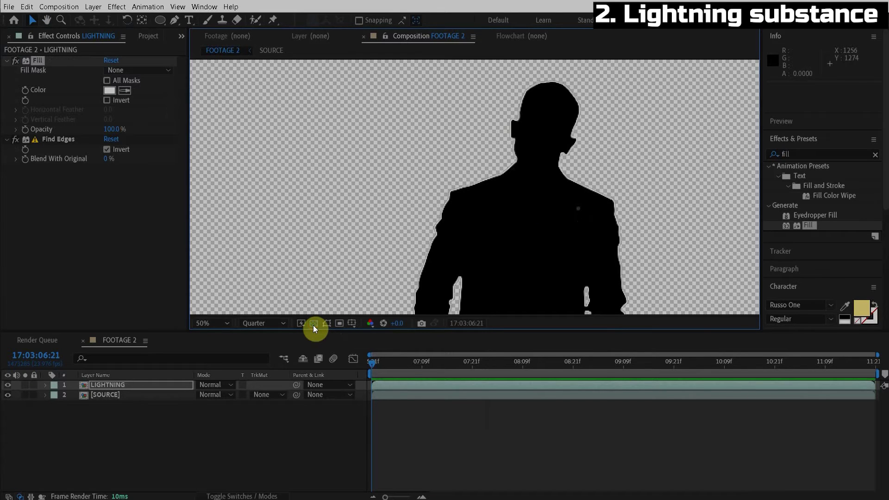
{"action": "left_click", "coordinate": [314, 324]}
Apply the Solid Composite effect to the LIGHTNING layer and set its color to black.
{"action": "left_click", "coordinate": [825, 153]}
{"action": "type", "text": "solid"}
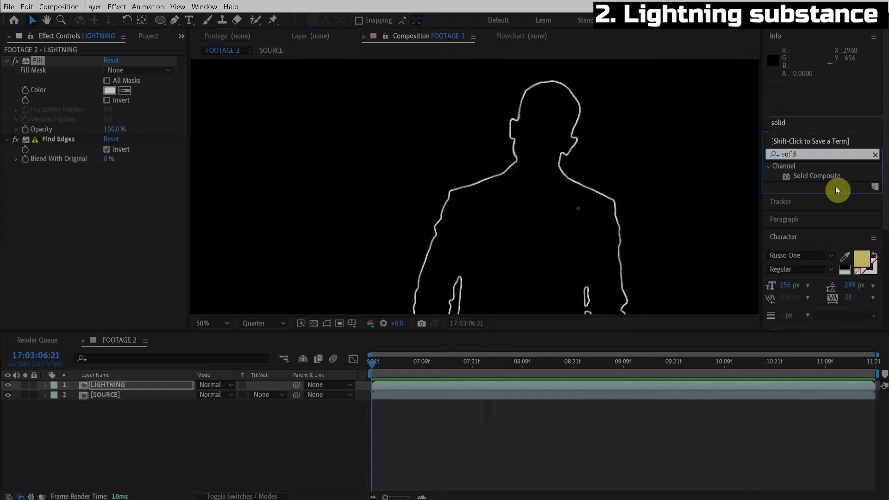
{"action": "left_click_drag", "start_coordinate": [827, 177], "coordinate": [533, 200]}
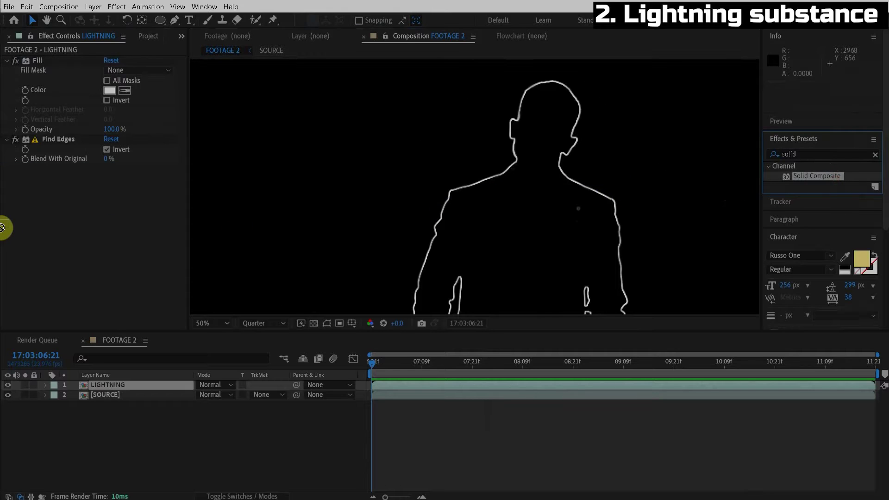
{"action": "left_click", "coordinate": [110, 188]}
{"action": "left_click_drag", "start_coordinate": [577, 295], "coordinate": [715, 421]}
{"action": "left_click", "coordinate": [753, 275]}
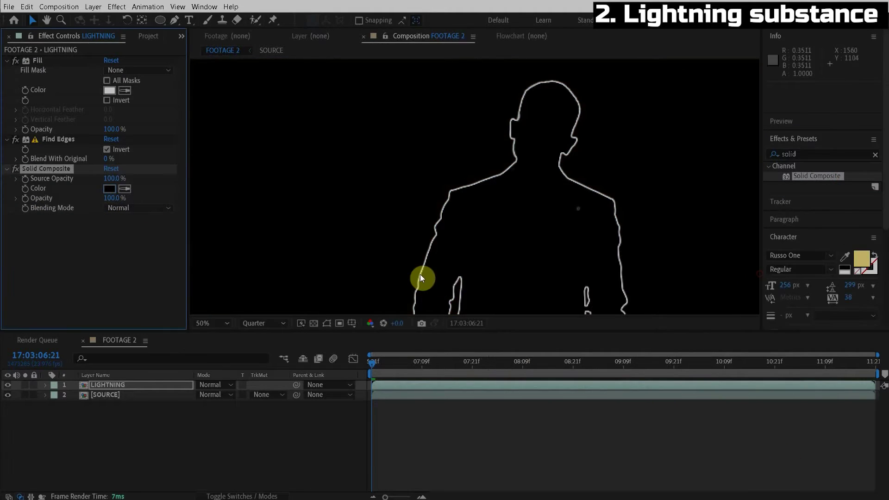
Set the composition preview resolution to Full and inspect the thin outline.
{"action": "left_click", "coordinate": [263, 323]}
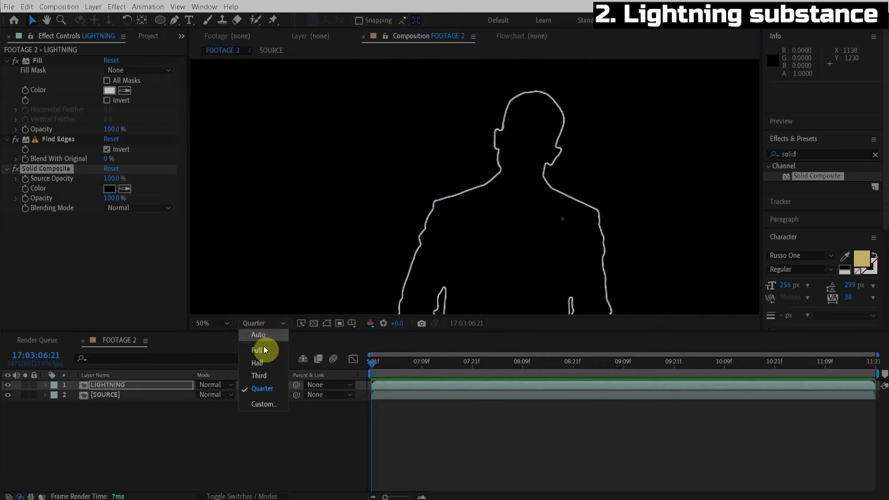
{"action": "left_click", "coordinate": [263, 346]}
{"action": "key", "text": "space"}
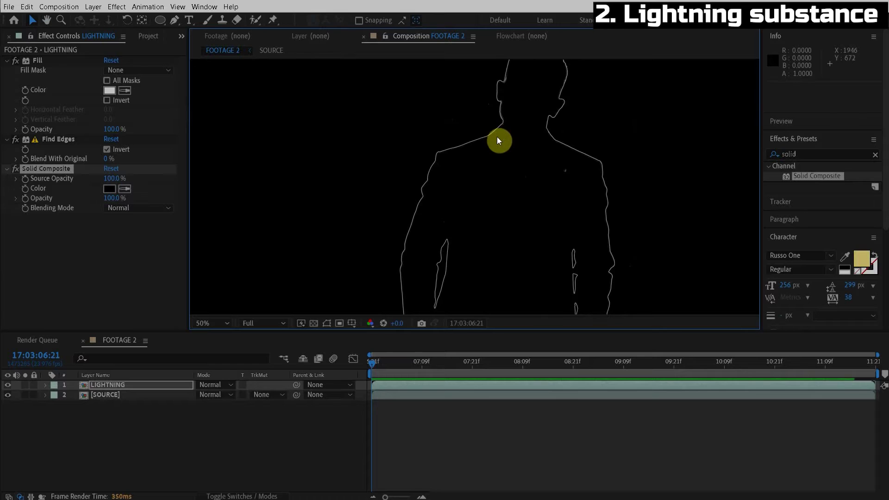
Apply Fractal Noise to the LIGHTNING layer below Solid Composite and set its blending mode to Multiply.
{"action": "left_click", "coordinate": [799, 153]}
{"action": "type", "text": "fracta"}
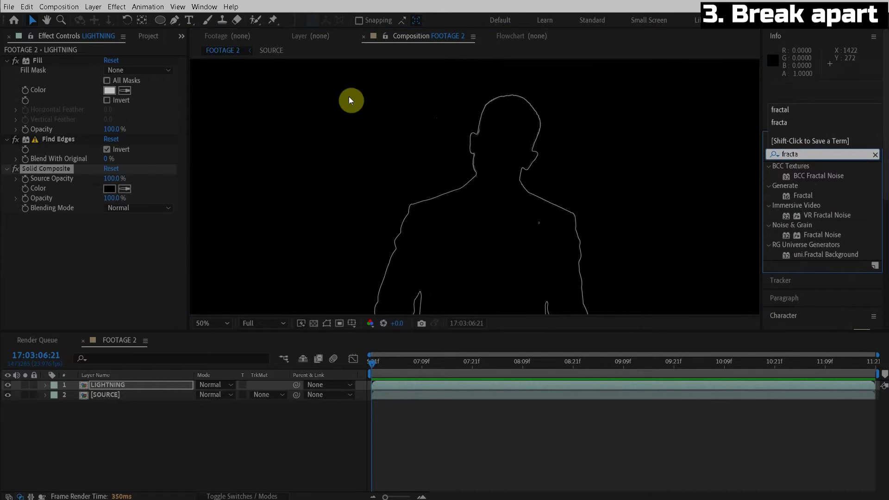
{"action": "left_click_drag", "start_coordinate": [822, 234], "coordinate": [13, 172]}
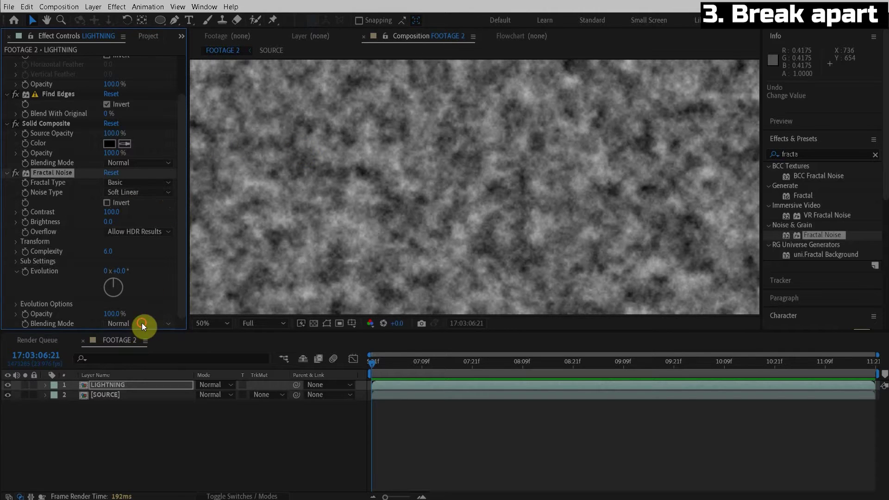
{"action": "left_click", "coordinate": [142, 323]}
{"action": "left_click", "coordinate": [148, 369]}
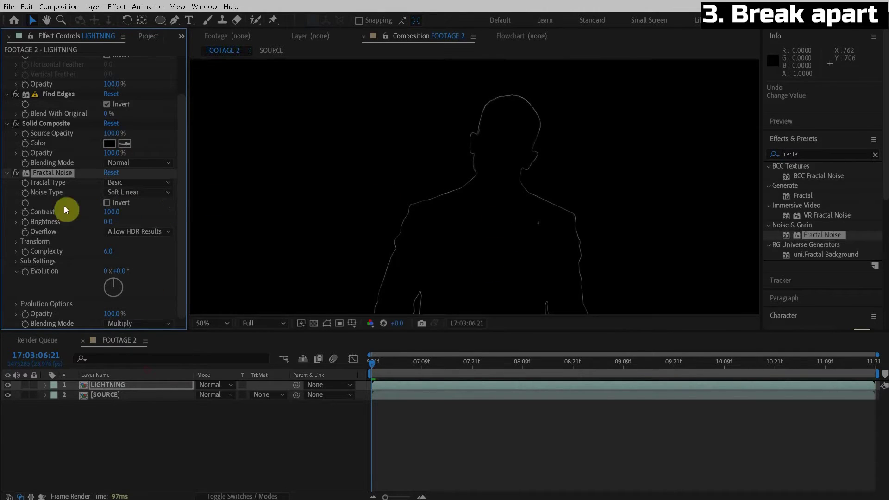
Compare the outline with Fractal Noise off and on, and raise the effect's contrast to about 703.
{"action": "scroll", "coordinate": [366, 191], "scroll_direction": "up", "scroll_amount": 2}
{"action": "left_click_drag", "start_coordinate": [366, 192], "coordinate": [422, 213]}
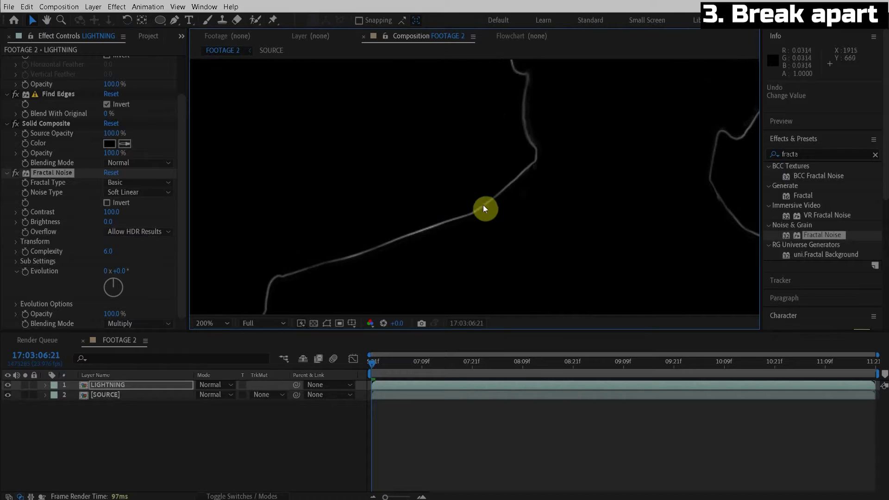
{"action": "left_click", "coordinate": [13, 174]}
{"action": "left_click", "coordinate": [13, 174]}
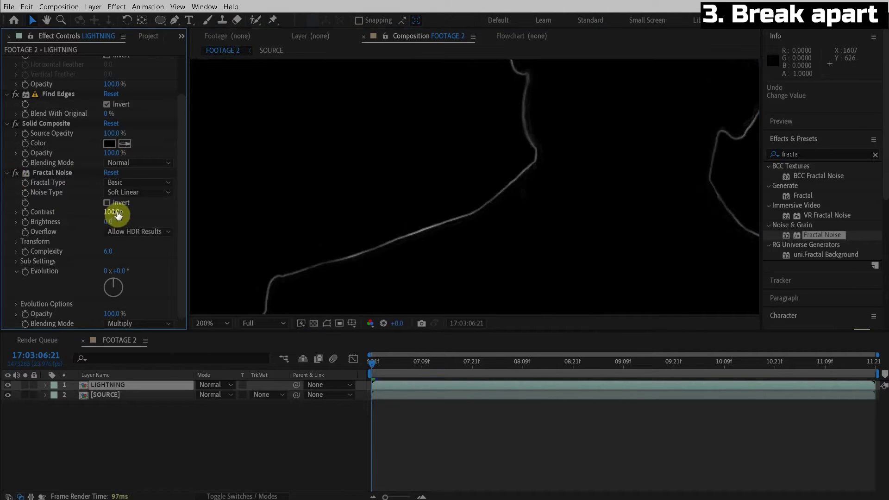
{"action": "left_click_drag", "start_coordinate": [119, 214], "coordinate": [407, 207]}
{"action": "scroll", "coordinate": [567, 235], "scroll_direction": "down", "scroll_amount": 4}
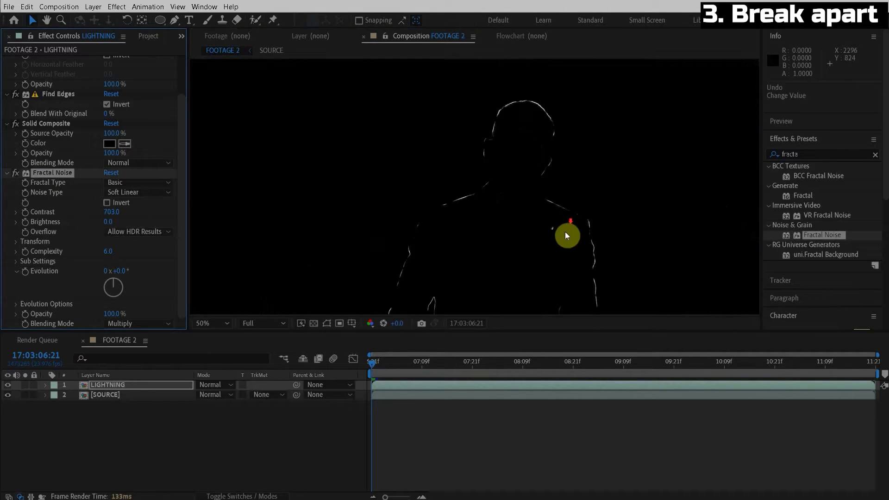
{"action": "left_click_drag", "start_coordinate": [537, 199], "coordinate": [524, 212]}
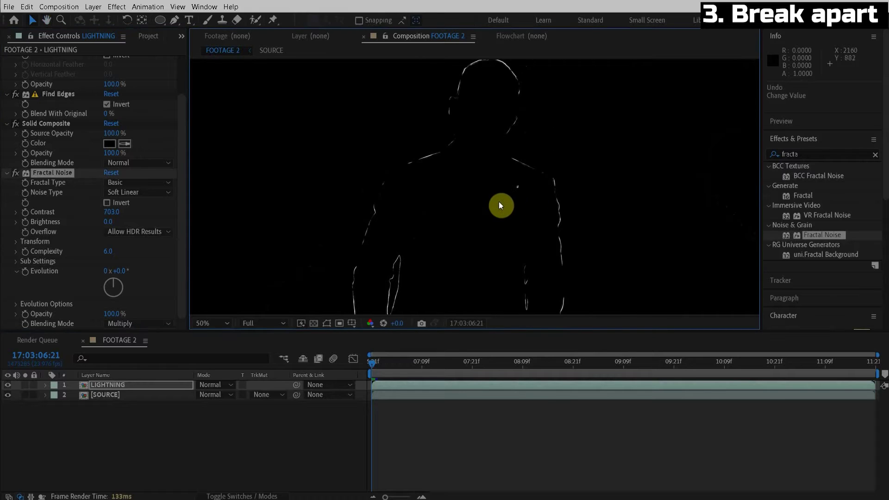
Set the Fractal Noise blending mode to None to show the bare noise, and set its complexity to 1.
{"action": "left_click", "coordinate": [156, 328]}
{"action": "left_click", "coordinate": [152, 338]}
{"action": "left_click_drag", "start_coordinate": [487, 184], "coordinate": [500, 146]}
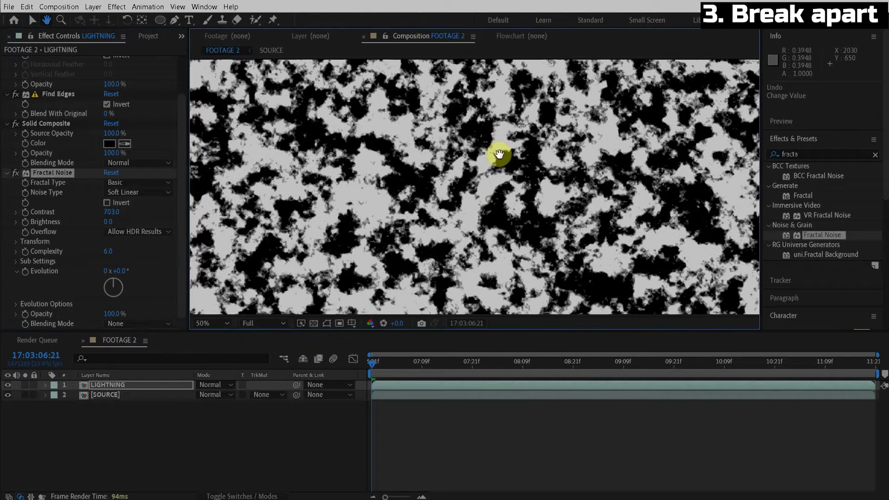
{"action": "left_click", "coordinate": [106, 251]}
{"action": "type", "text": "1"}
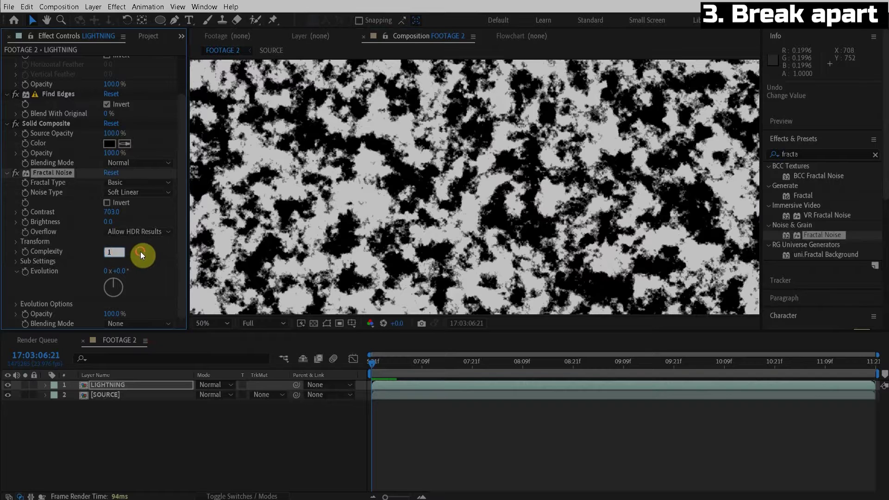
{"action": "key", "text": "Return"}
Set the Fractal Noise type to Linear with contrast 750, and return the effect's blending mode to Multiply.
{"action": "left_click", "coordinate": [134, 192]}
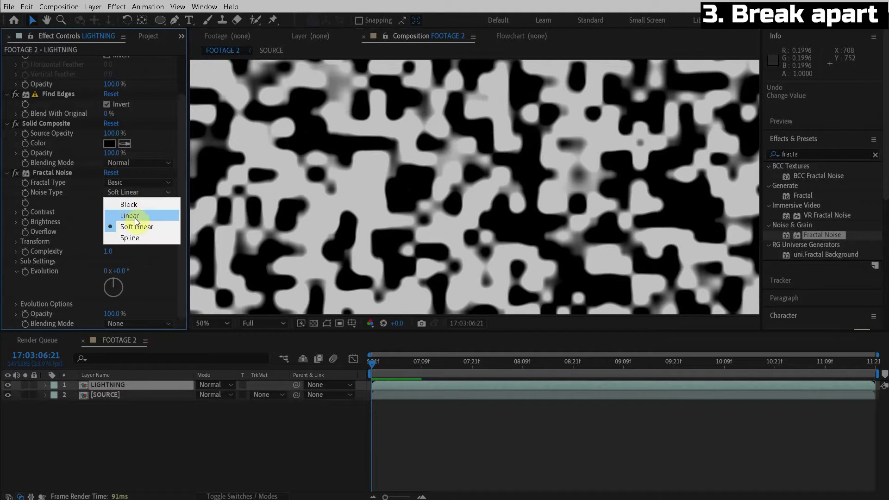
{"action": "left_click", "coordinate": [135, 218]}
{"action": "left_click", "coordinate": [137, 324]}
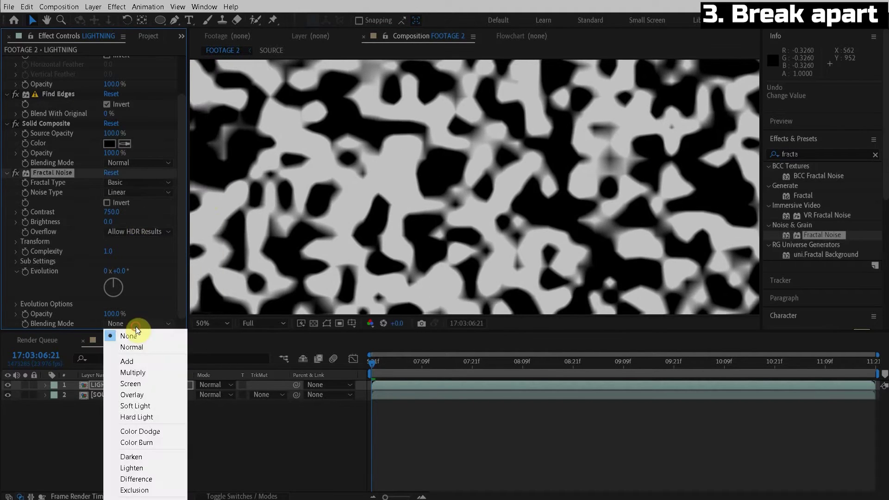
{"action": "left_click", "coordinate": [137, 372]}
{"action": "scroll", "coordinate": [502, 207], "scroll_direction": "up", "scroll_amount": 1}
{"action": "left_click_drag", "start_coordinate": [458, 221], "coordinate": [421, 289]}
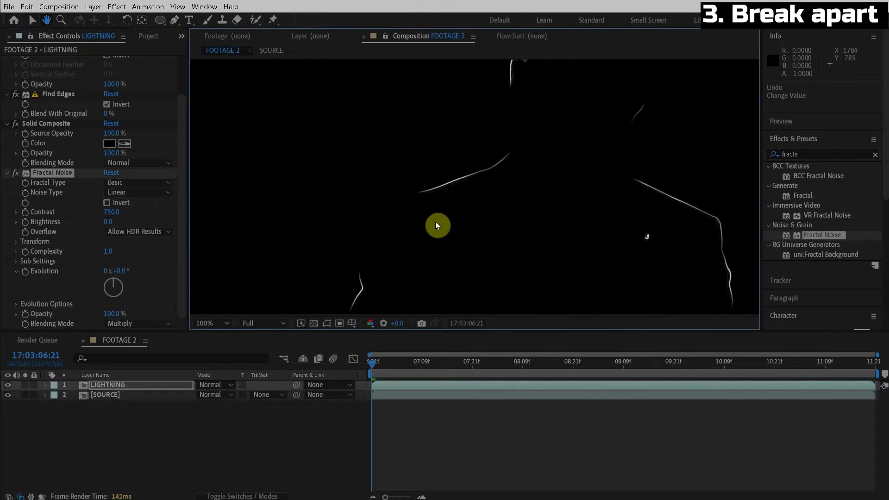
Examine the broken outline around the head, shoulders and arms, comparing it with Fractal Noise off and on.
{"action": "left_click", "coordinate": [16, 172]}
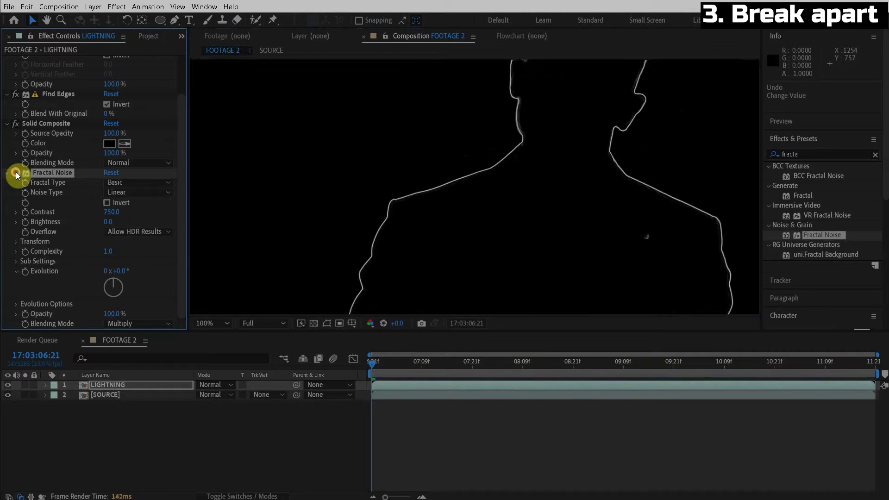
{"action": "left_click", "coordinate": [16, 173]}
{"action": "scroll", "coordinate": [543, 184], "scroll_direction": "down", "scroll_amount": 2}
{"action": "key", "text": "h"}
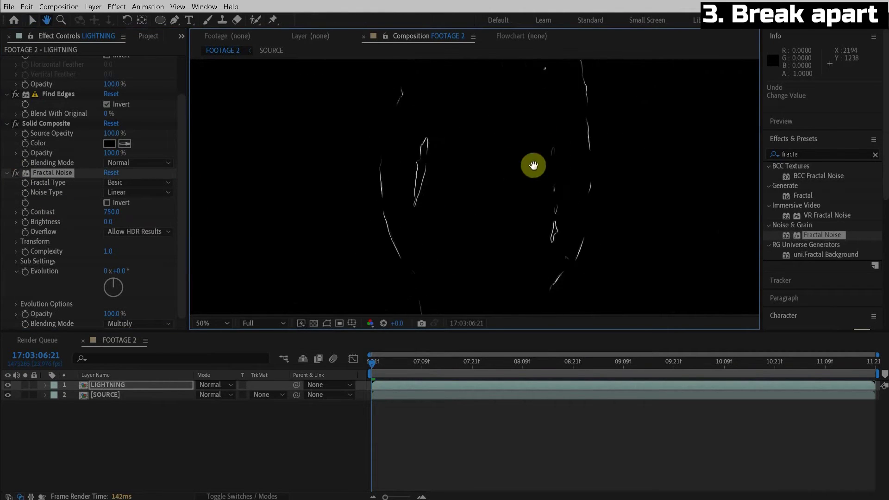
{"action": "left_click_drag", "start_coordinate": [534, 166], "coordinate": [521, 283]}
{"action": "key", "text": "space"}
{"action": "scroll", "coordinate": [479, 197], "scroll_direction": "up", "scroll_amount": 1}
{"action": "left_click_drag", "start_coordinate": [478, 196], "coordinate": [497, 295]}
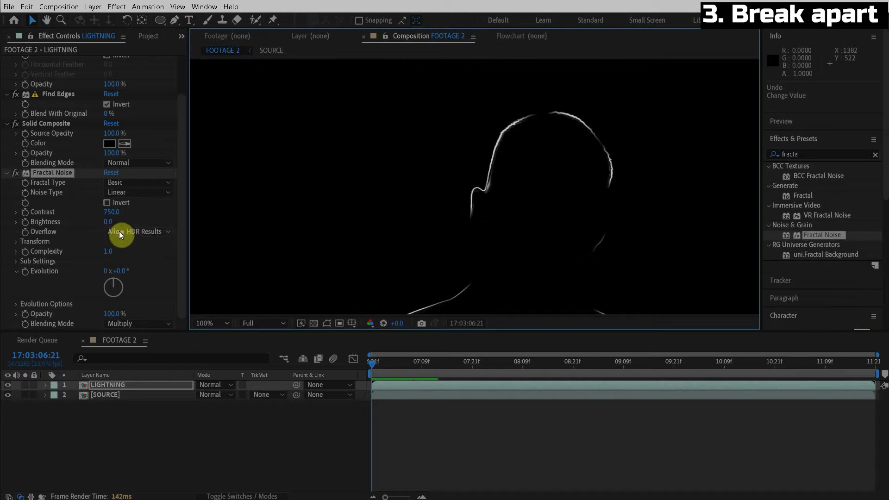
{"action": "left_click_drag", "start_coordinate": [421, 222], "coordinate": [420, 98]}
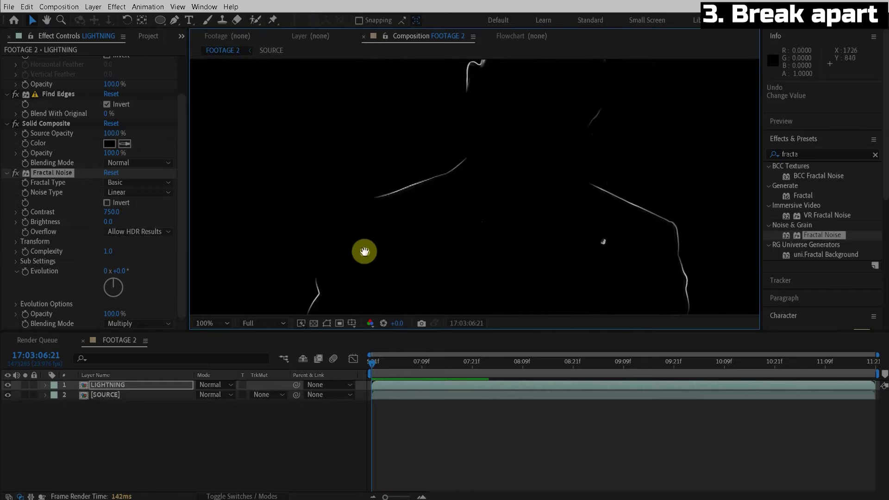
{"action": "left_click_drag", "start_coordinate": [364, 252], "coordinate": [429, 170]}
{"action": "left_click_drag", "start_coordinate": [430, 230], "coordinate": [376, 36]}
{"action": "left_click_drag", "start_coordinate": [409, 182], "coordinate": [407, 287]}
{"action": "left_click_drag", "start_coordinate": [432, 156], "coordinate": [388, 260]}
{"action": "left_click_drag", "start_coordinate": [404, 133], "coordinate": [376, 253]}
{"action": "left_click_drag", "start_coordinate": [394, 157], "coordinate": [460, 176]}
{"action": "scroll", "coordinate": [452, 188], "scroll_direction": "down", "scroll_amount": 1}
{"action": "left_click_drag", "start_coordinate": [539, 150], "coordinate": [505, 273]}
{"action": "key", "text": "space"}
{"action": "mouse_move", "coordinate": [506, 155]}
{"action": "left_mouse_down"}
{"action": "mouse_move", "coordinate": [489, 173]}
{"action": "mouse_move", "coordinate": [508, 143]}
{"action": "mouse_move", "coordinate": [519, 162]}
{"action": "left_mouse_up"}
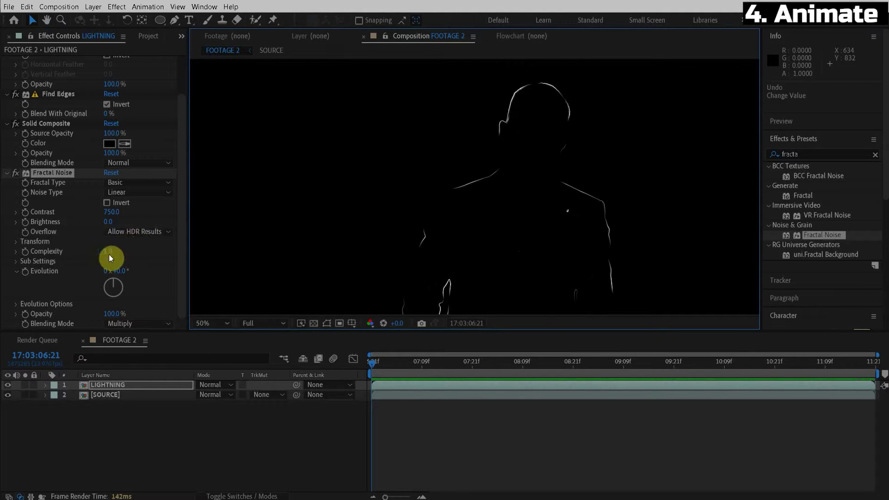
Try the Fractal Noise Evolution at 317°, animate it with the expression time*1000, and preview the moving outline.
{"action": "left_click_drag", "start_coordinate": [122, 271], "coordinate": [294, 254]}
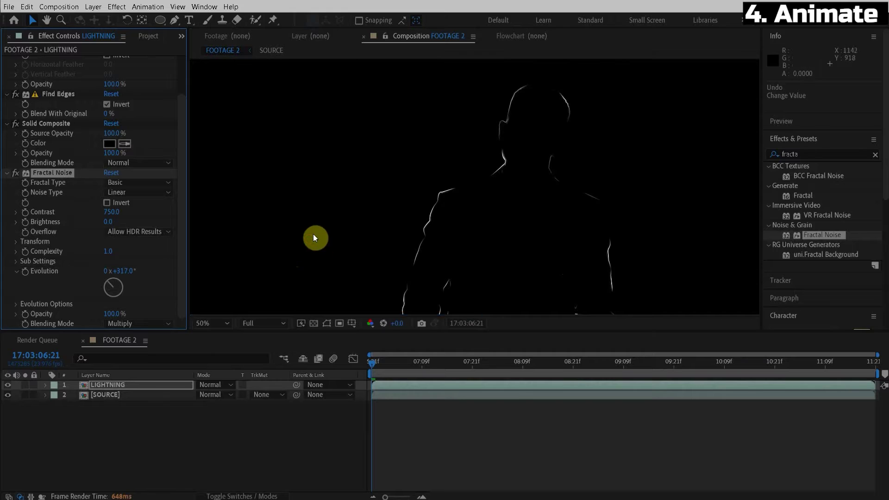
{"action": "key", "text": "space"}
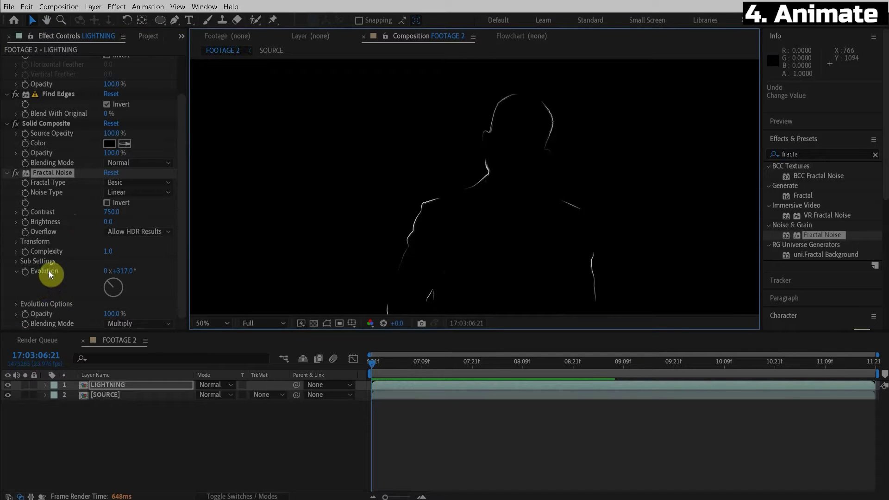
{"action": "left_click", "coordinate": [25, 272], "text": "alt"}
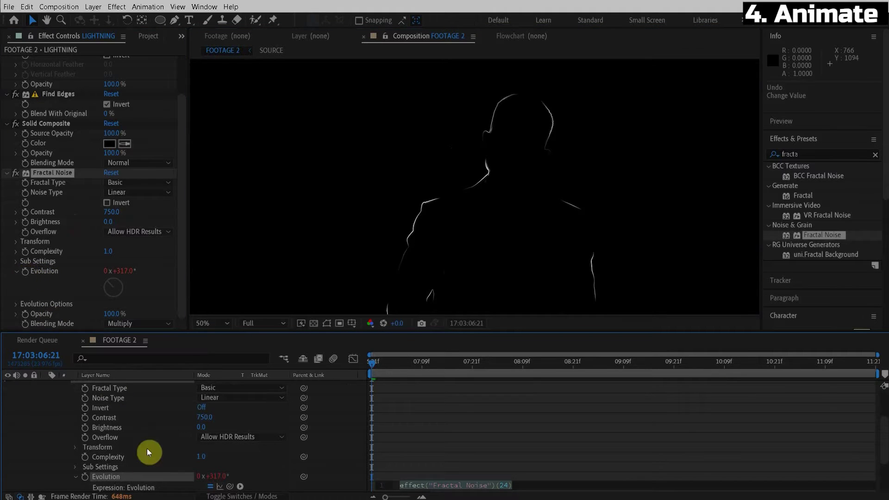
{"action": "scroll", "coordinate": [440, 480], "scroll_direction": "down", "scroll_amount": 2}
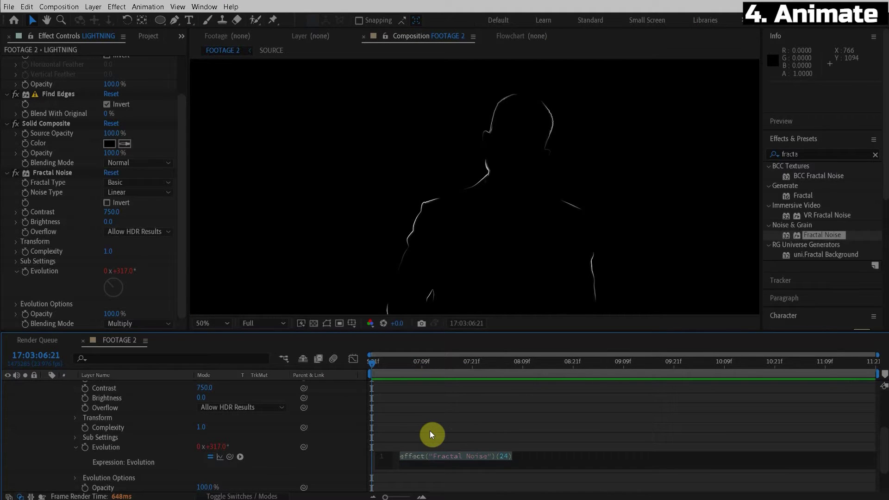
{"action": "type", "text": "time"}
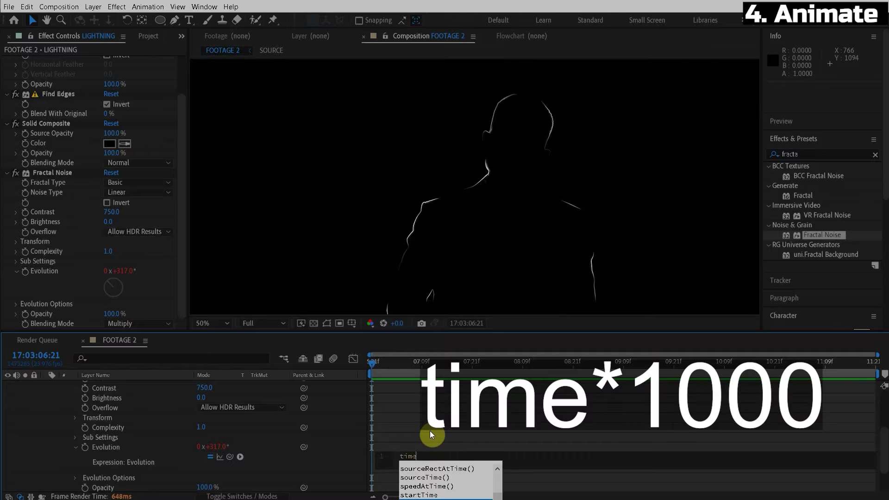
{"action": "type", "text": "*"}
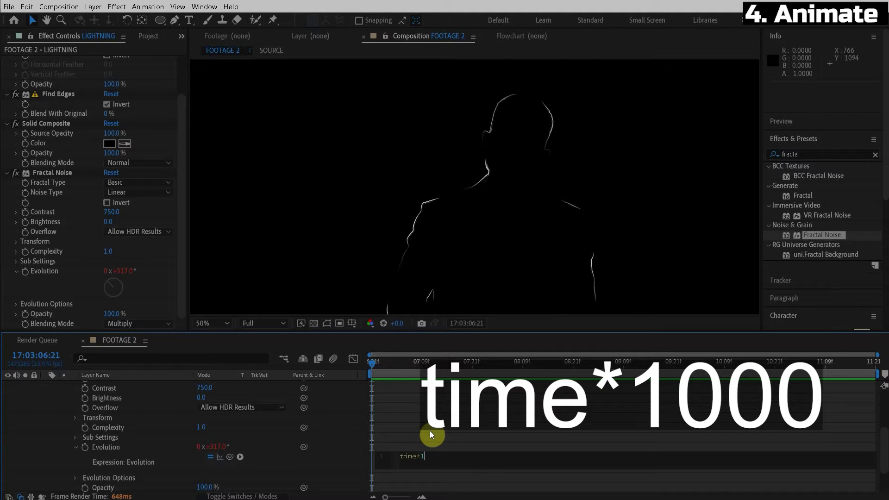
{"action": "left_click", "coordinate": [383, 377]}
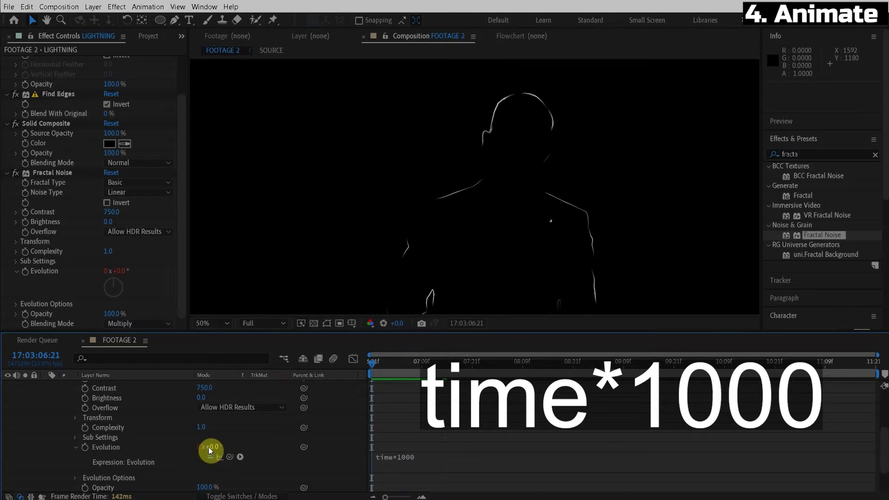
{"action": "key", "text": "space"}
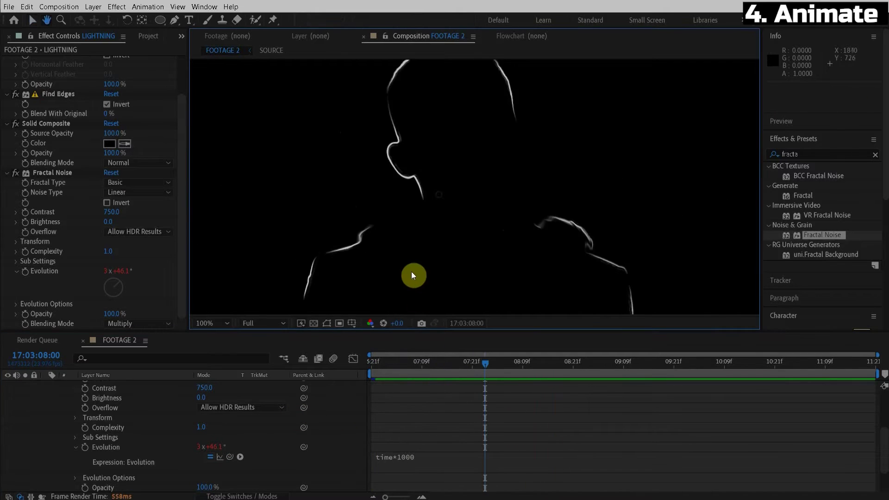
{"action": "left_click_drag", "start_coordinate": [387, 206], "coordinate": [377, 237]}
{"action": "scroll", "coordinate": [377, 237], "scroll_direction": "down", "scroll_amount": 3}
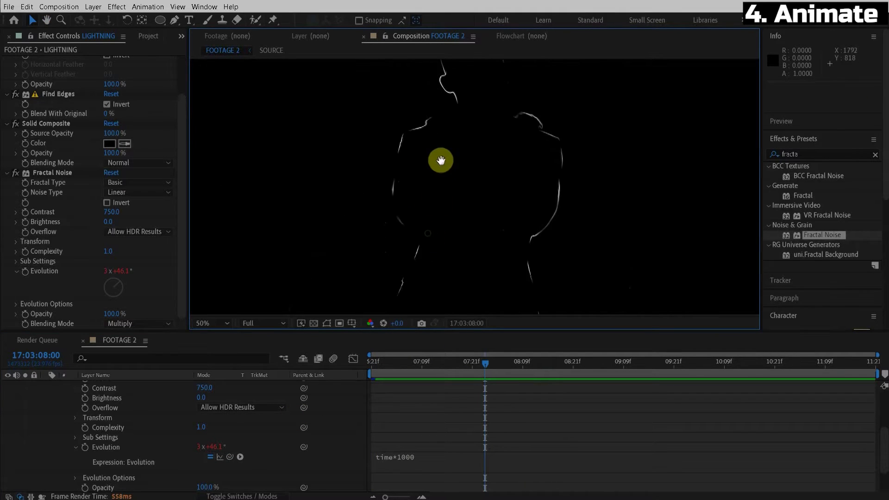
{"action": "scroll", "coordinate": [433, 176], "scroll_direction": "up", "scroll_amount": 2}
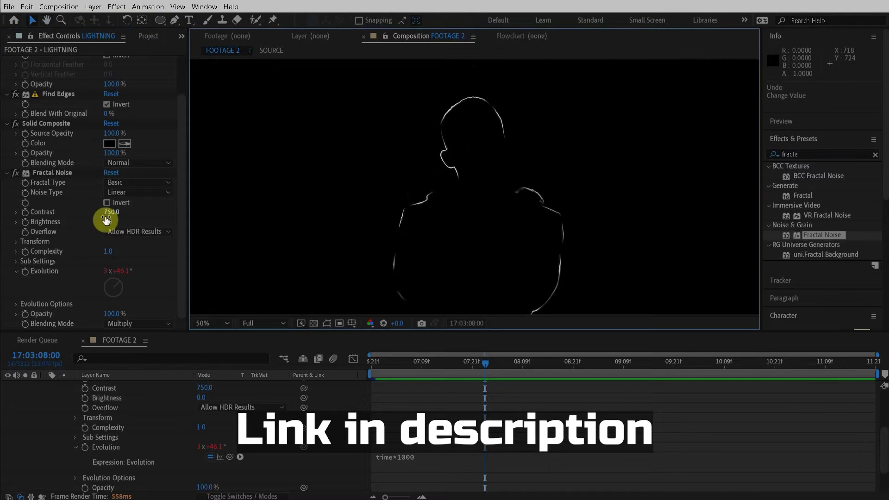
Lower the Fractal Noise brightness to -46 and set its transform scale to 126.
{"action": "left_click_drag", "start_coordinate": [108, 223], "coordinate": [97, 227]}
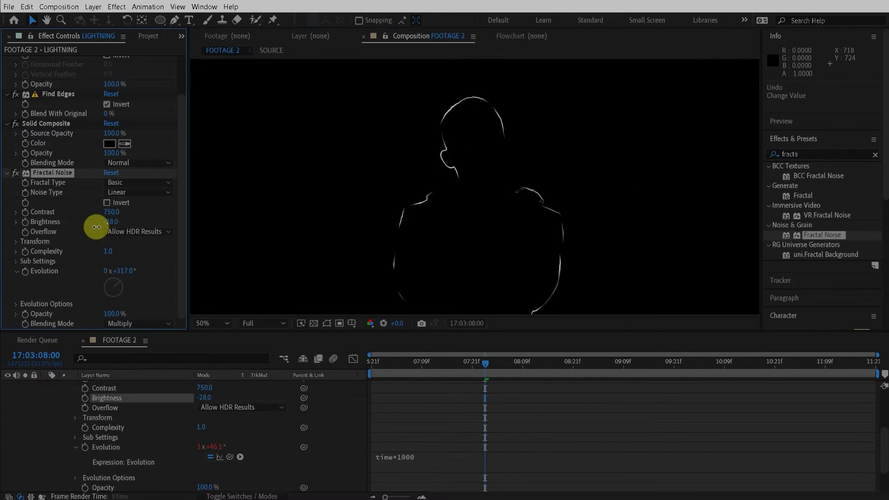
{"action": "left_click", "coordinate": [16, 241]}
{"action": "left_click_drag", "start_coordinate": [113, 274], "coordinate": [131, 275]}
{"action": "scroll", "coordinate": [479, 210], "scroll_direction": "down", "scroll_amount": 1}
{"action": "left_click_drag", "start_coordinate": [505, 213], "coordinate": [506, 150]}
{"action": "scroll", "coordinate": [504, 209], "scroll_direction": "up", "scroll_amount": 1}
{"action": "scroll", "coordinate": [522, 240], "scroll_direction": "down", "scroll_amount": 1}
Set the random seed in the Fractal Noise Evolution Options to 530 and inspect the broken outline.
{"action": "scroll", "coordinate": [59, 248], "scroll_direction": "down", "scroll_amount": 5}
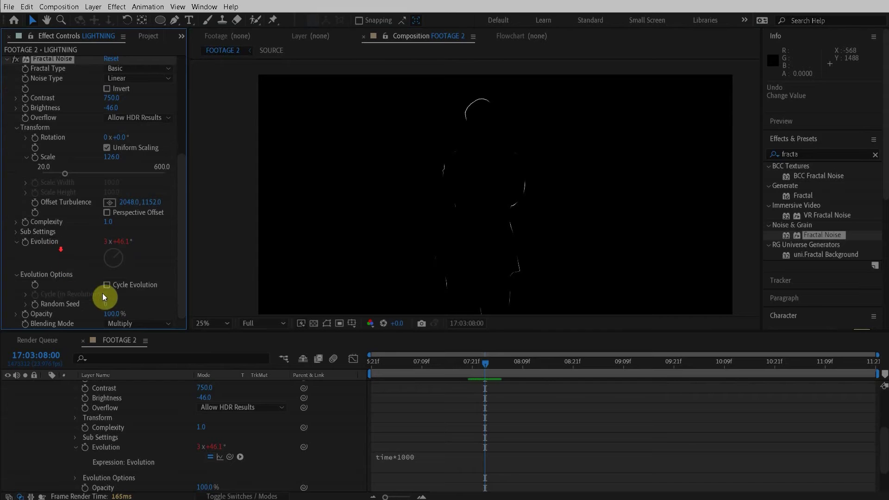
{"action": "left_click_drag", "start_coordinate": [122, 307], "coordinate": [6, 14]}
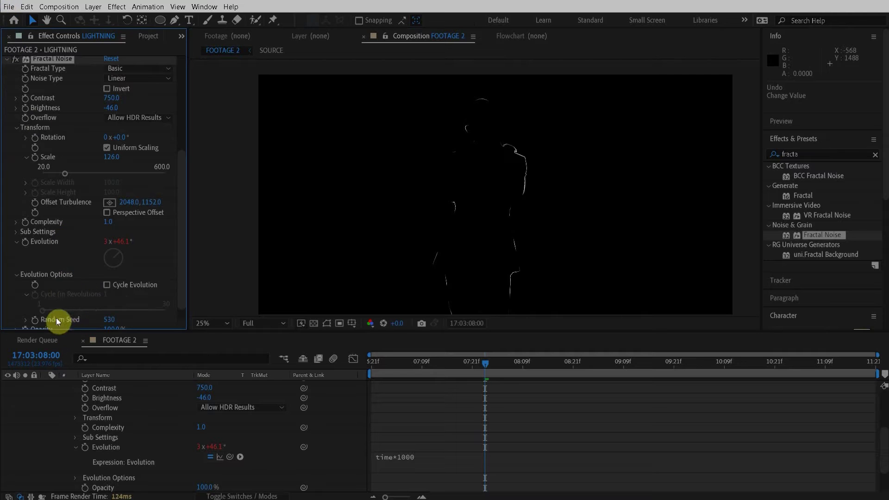
{"action": "scroll", "coordinate": [29, 113], "scroll_direction": "up", "scroll_amount": 3}
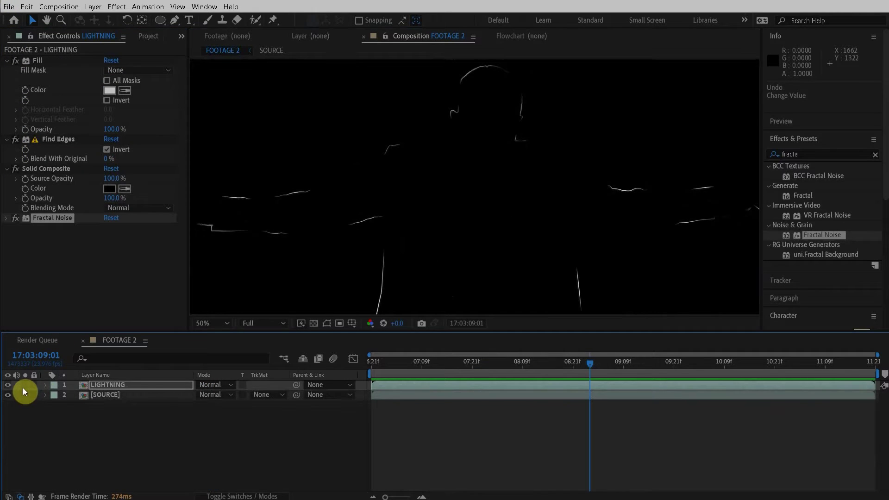
Set the LIGHTNING layer's blending mode to Screen and preview the lightning over the man's footage.
{"action": "left_click", "coordinate": [198, 384]}
{"action": "left_click", "coordinate": [252, 312]}
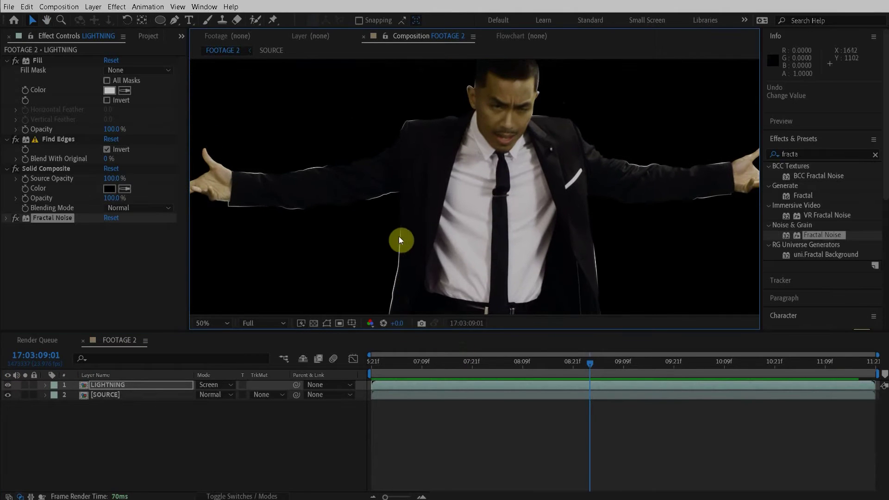
{"action": "key", "text": "space"}
{"action": "left_click_drag", "start_coordinate": [424, 282], "coordinate": [383, 285]}
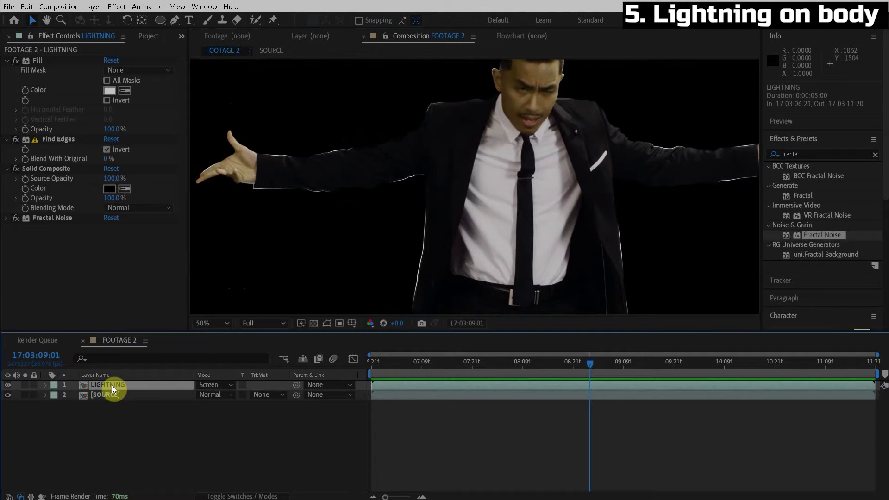
Duplicate the LIGHTNING layer and solo the copy.
{"action": "key", "text": "ctrl+d"}
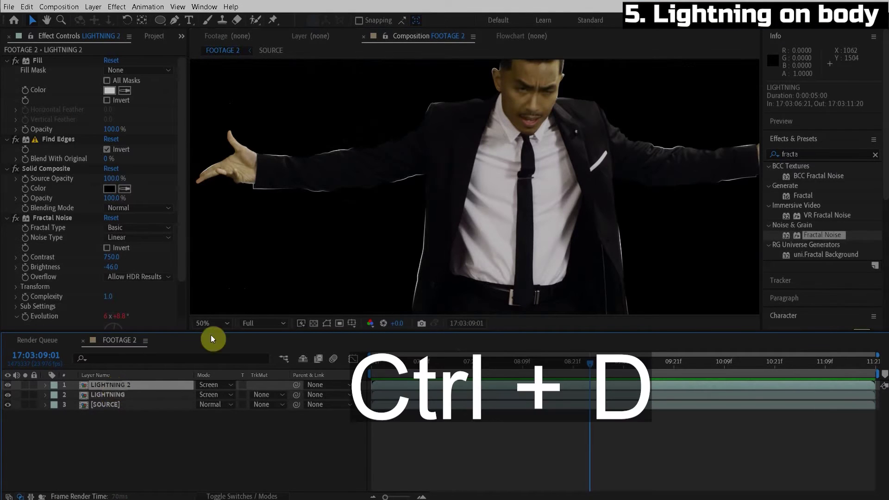
{"action": "left_click", "coordinate": [25, 385]}
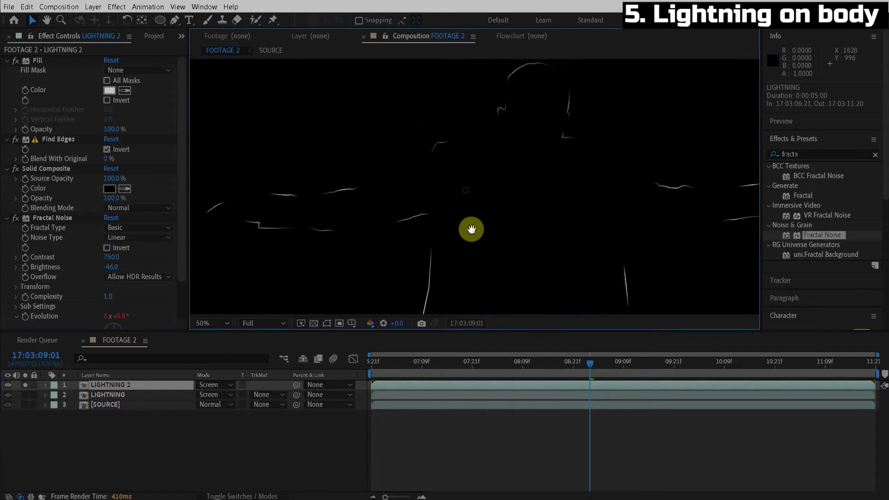
Turn off the Find Edges, Solid Composite and Fractal Noise effects on LIGHTNING 2 to expose the filled silhouette.
{"action": "left_click", "coordinate": [6, 169]}
{"action": "left_click", "coordinate": [6, 178]}
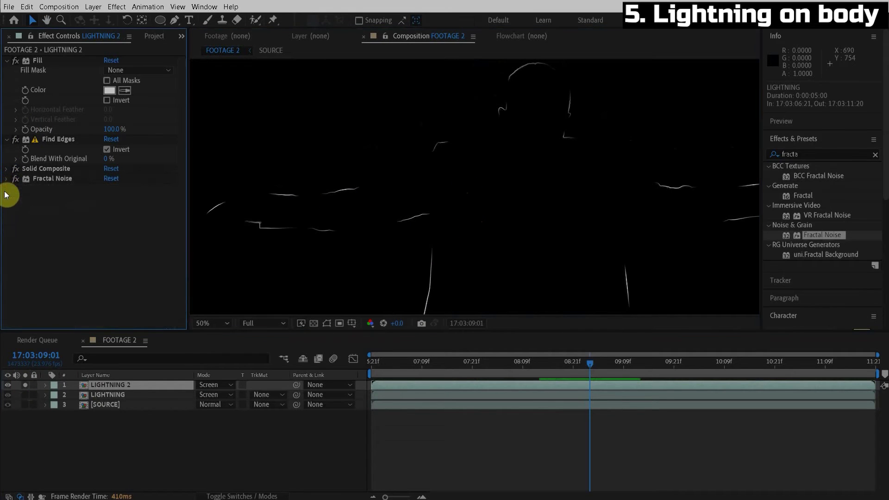
{"action": "left_click_drag", "start_coordinate": [51, 139], "coordinate": [46, 171]}
{"action": "key", "text": "ctrl+z"}
{"action": "left_click", "coordinate": [15, 139]}
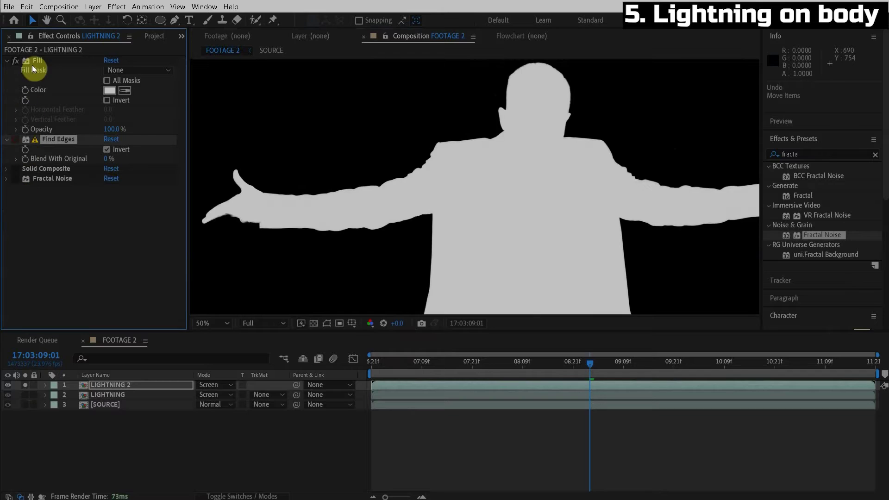
Add Simple Choker directly after Fill on LIGHTNING 2 and set Choke Matte to 100.
{"action": "left_click", "coordinate": [834, 154]}
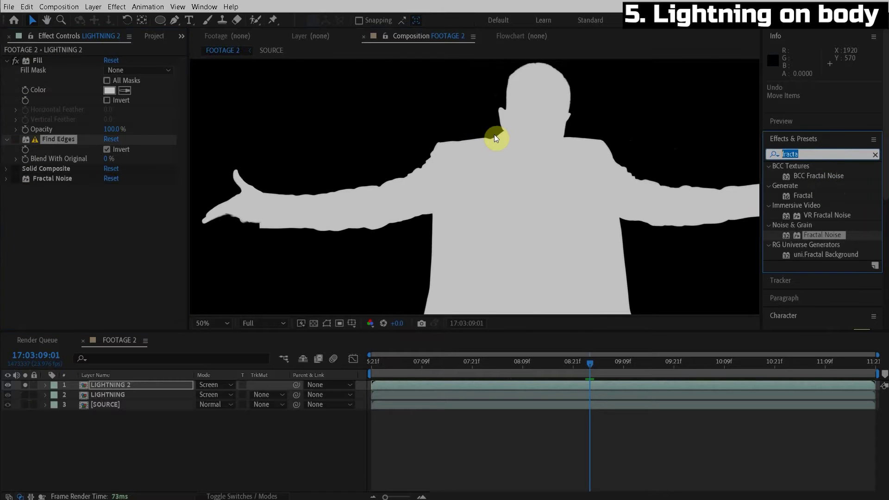
{"action": "type", "text": "simple"}
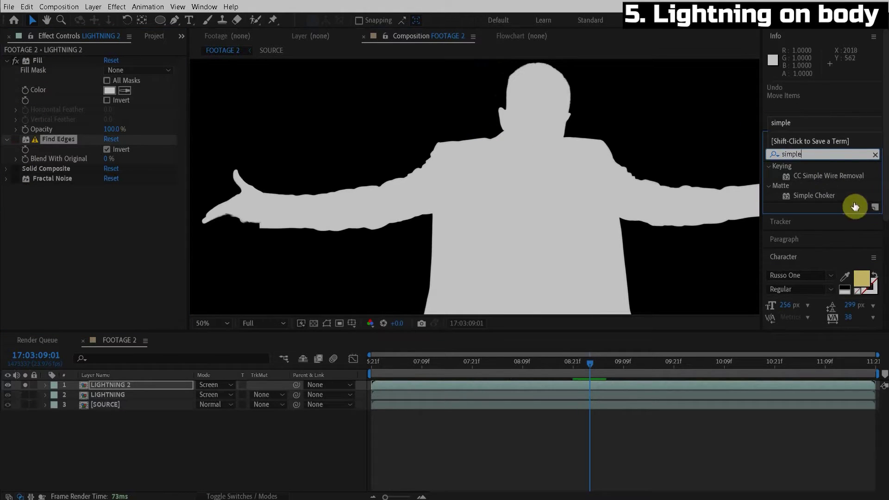
{"action": "left_click_drag", "start_coordinate": [854, 205], "coordinate": [798, 165]}
Add Fast Box Blur before Simple Choker with a Blur Radius of 81, and re-enable the effects below it.
{"action": "left_click", "coordinate": [797, 155]}
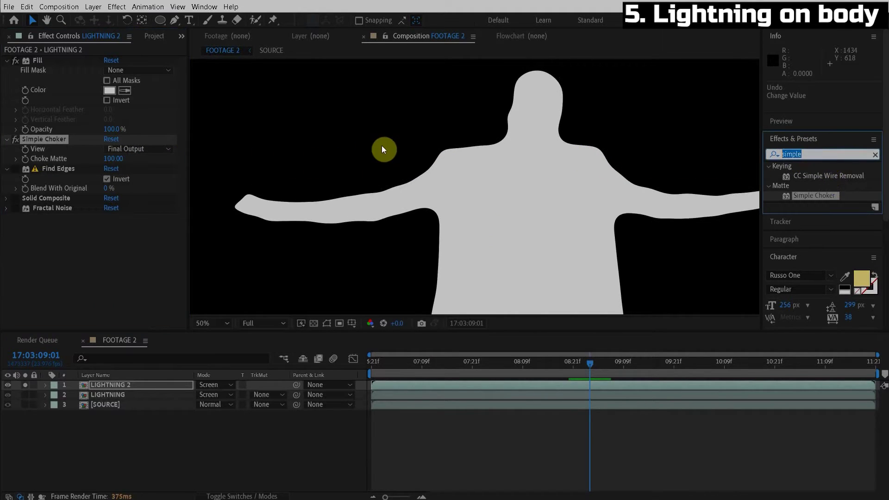
{"action": "type", "text": "fast"}
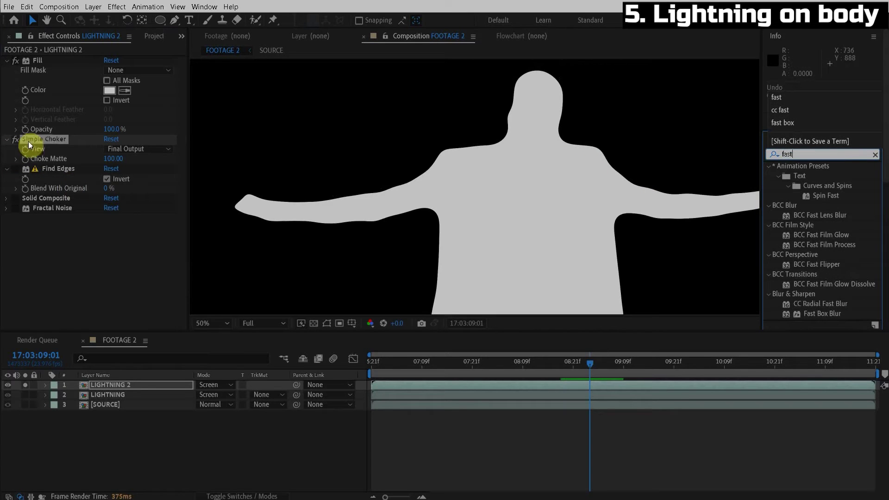
{"action": "left_click", "coordinate": [16, 139]}
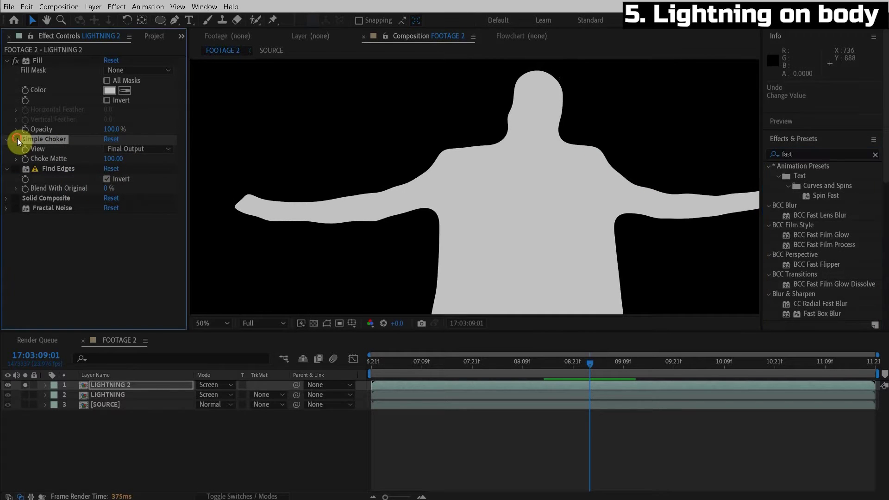
{"action": "left_click", "coordinate": [16, 139]}
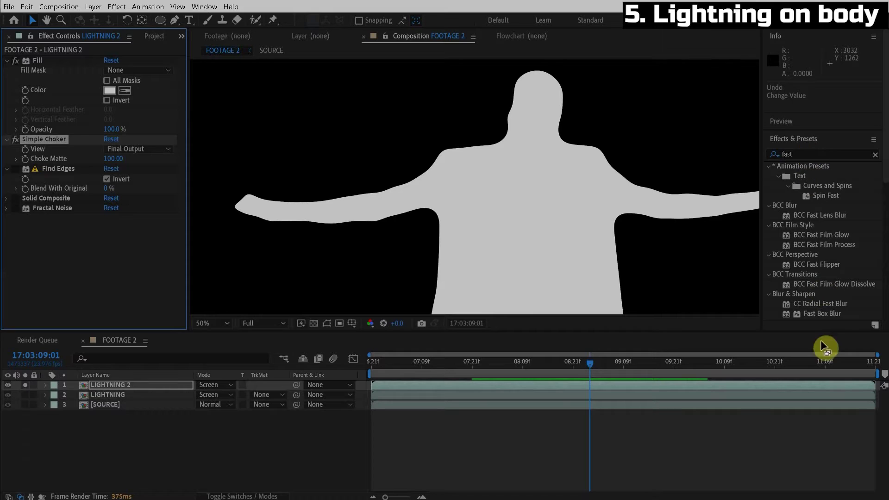
{"action": "left_click_drag", "start_coordinate": [830, 312], "coordinate": [116, 149]}
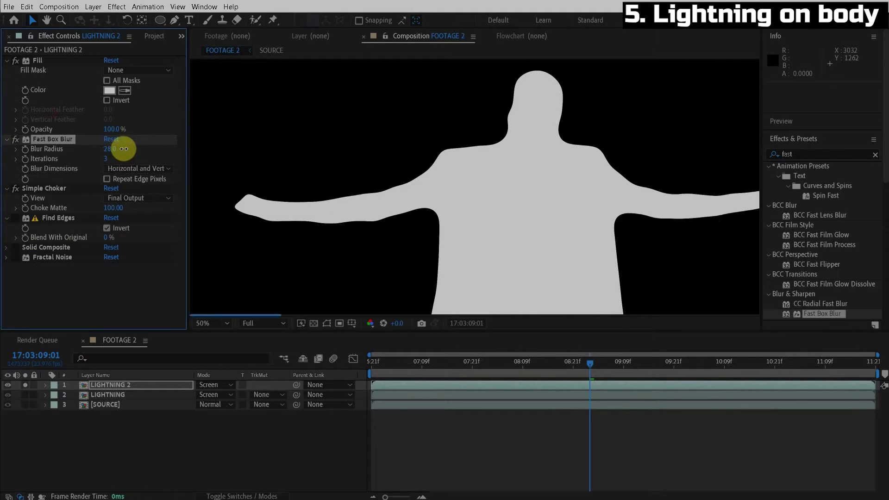
{"action": "left_click_drag", "start_coordinate": [123, 148], "coordinate": [153, 146]}
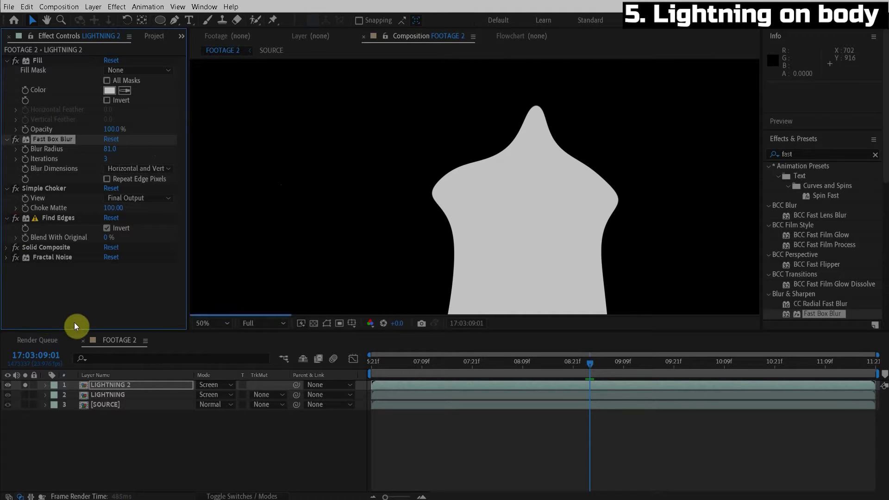
Unsolo LIGHTNING 2 and inspect its inner outline over the man's torso.
{"action": "left_click", "coordinate": [25, 385]}
{"action": "scroll", "coordinate": [520, 252], "scroll_direction": "down", "scroll_amount": 2}
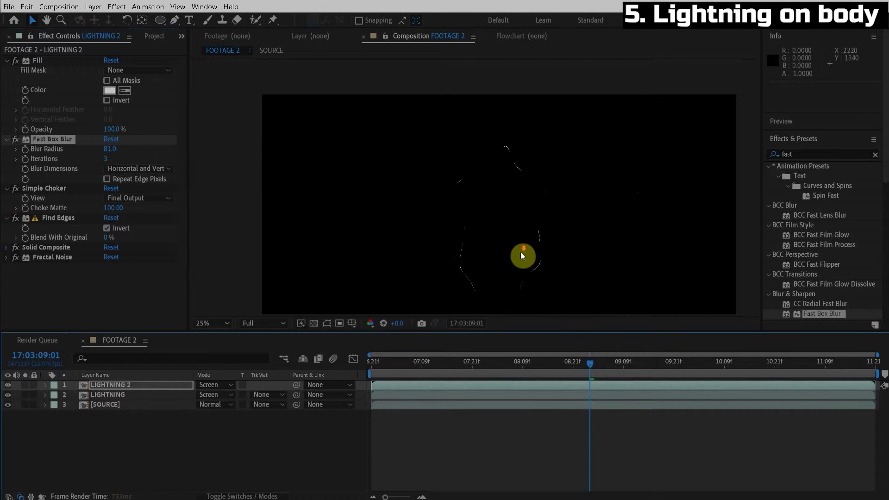
{"action": "scroll", "coordinate": [515, 268], "scroll_direction": "up", "scroll_amount": 2}
{"action": "left_click_drag", "start_coordinate": [509, 283], "coordinate": [446, 186]}
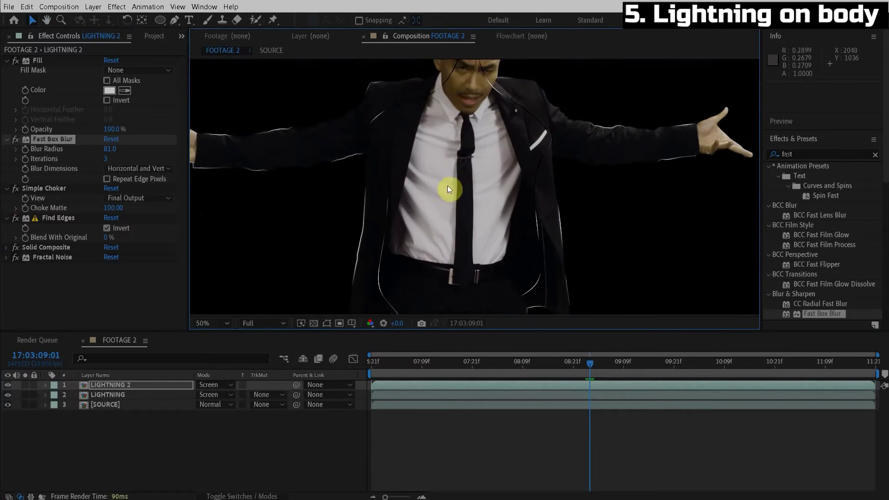
Set the random seed in LIGHTNING 2's Fractal Noise Evolution Options to 1220 and check the torso lines.
{"action": "left_click", "coordinate": [6, 257]}
{"action": "scroll", "coordinate": [13, 273], "scroll_direction": "down", "scroll_amount": 3}
{"action": "left_click", "coordinate": [17, 304]}
{"action": "scroll", "coordinate": [15, 308], "scroll_direction": "down", "scroll_amount": 1}
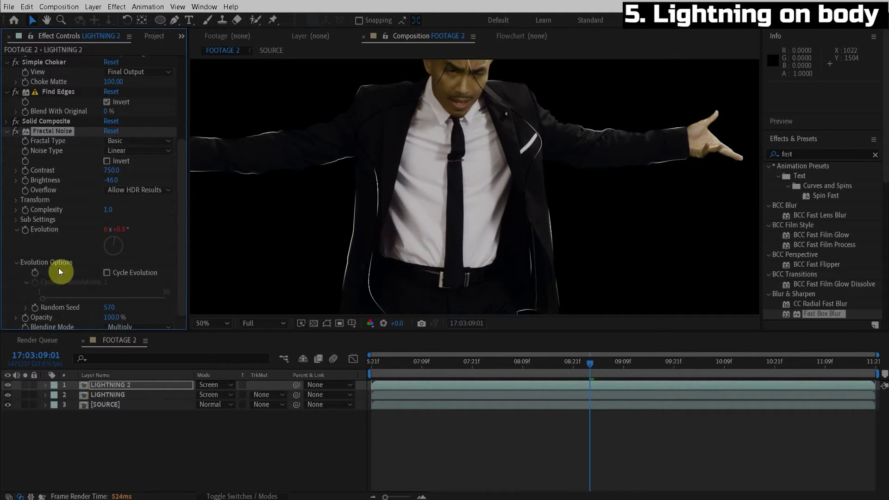
{"action": "left_click_drag", "start_coordinate": [113, 308], "coordinate": [149, 307]}
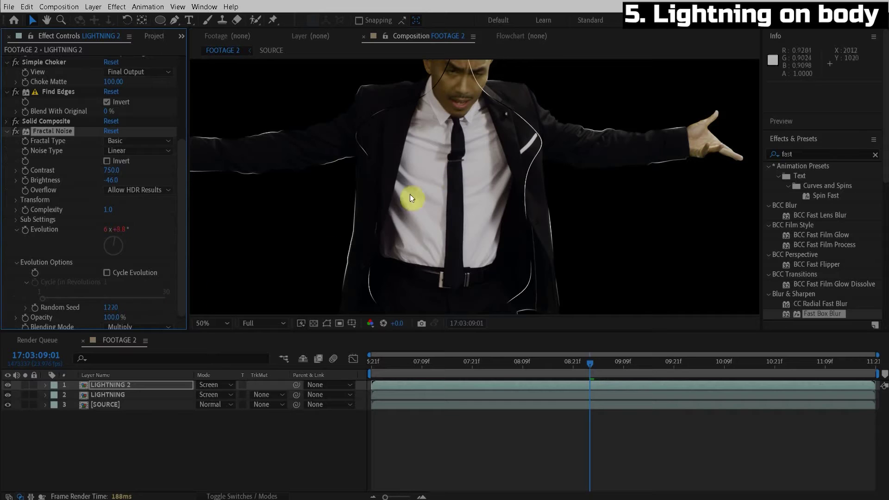
{"action": "left_click_drag", "start_coordinate": [421, 198], "coordinate": [435, 168]}
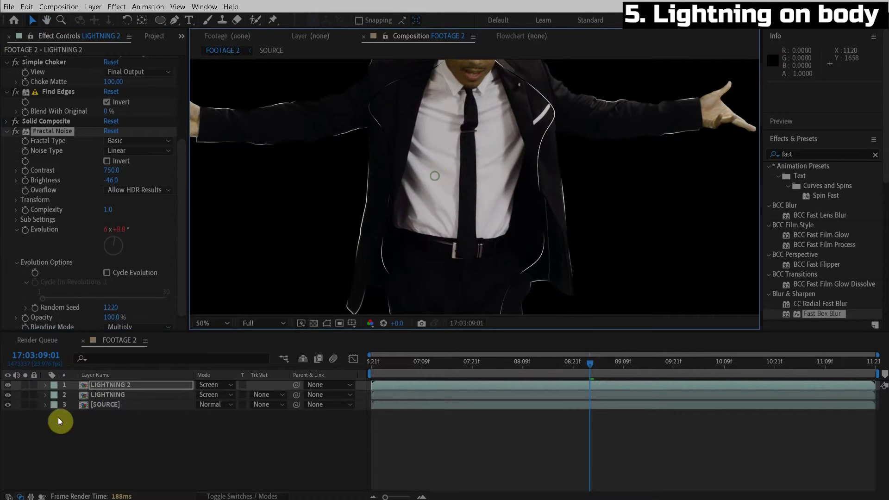
Duplicate LIGHTNING 2 and set the copy's Blur Radius to 224, Fractal Noise brightness to -67 and random seed to 1580.
{"action": "left_click", "coordinate": [125, 385]}
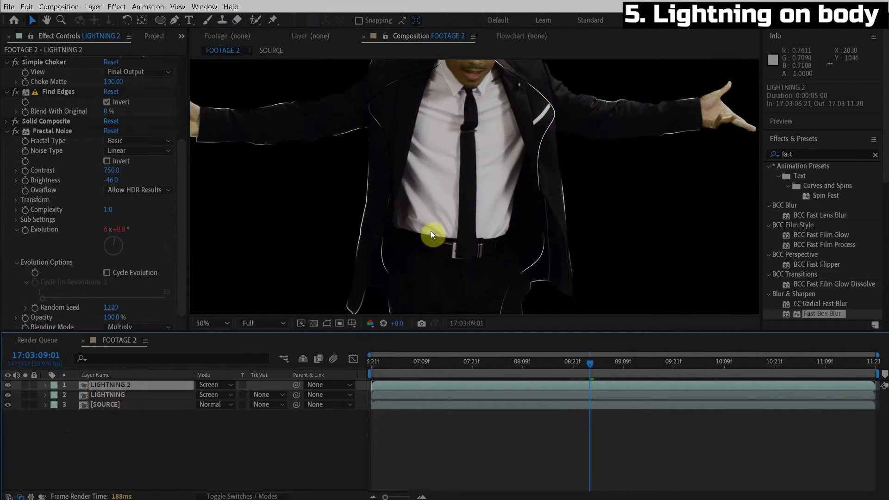
{"action": "key", "text": "ctrl+d"}
{"action": "left_click", "coordinate": [444, 181]}
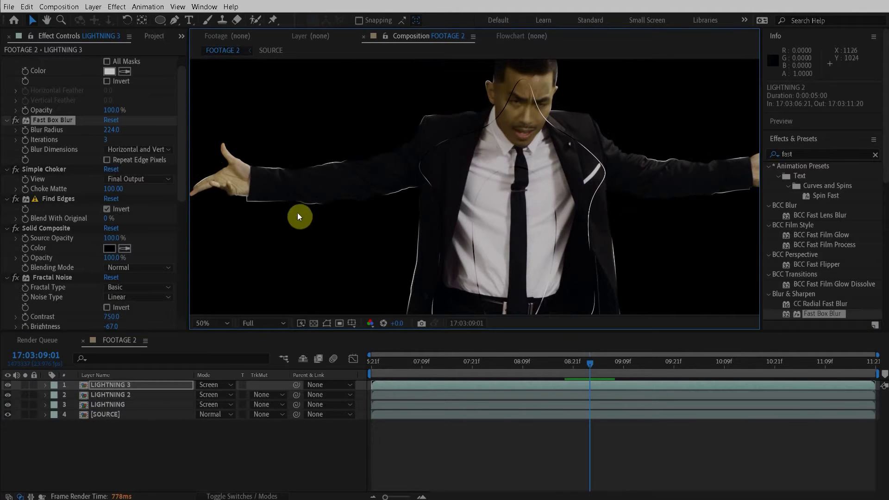
{"action": "left_click_drag", "start_coordinate": [299, 217], "coordinate": [366, 241]}
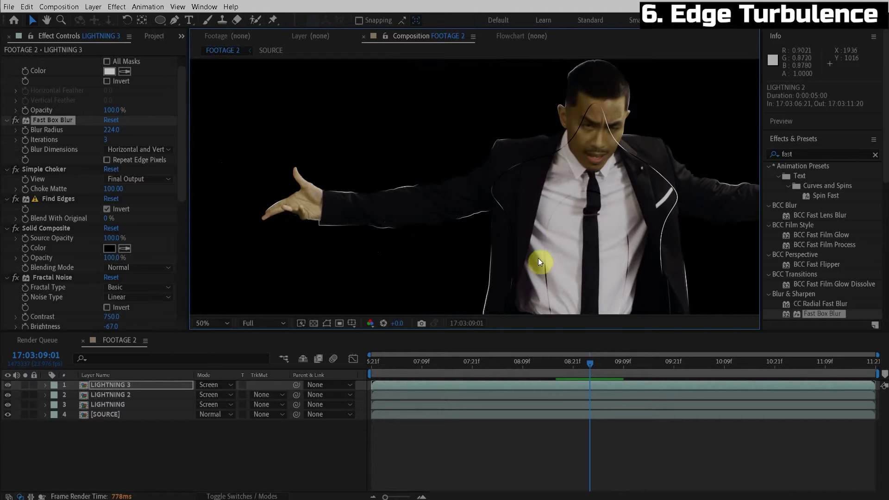
Apply the Turbulent Displace effect to the original LIGHTNING layer, after Fractal Noise.
{"action": "left_click", "coordinate": [37, 404]}
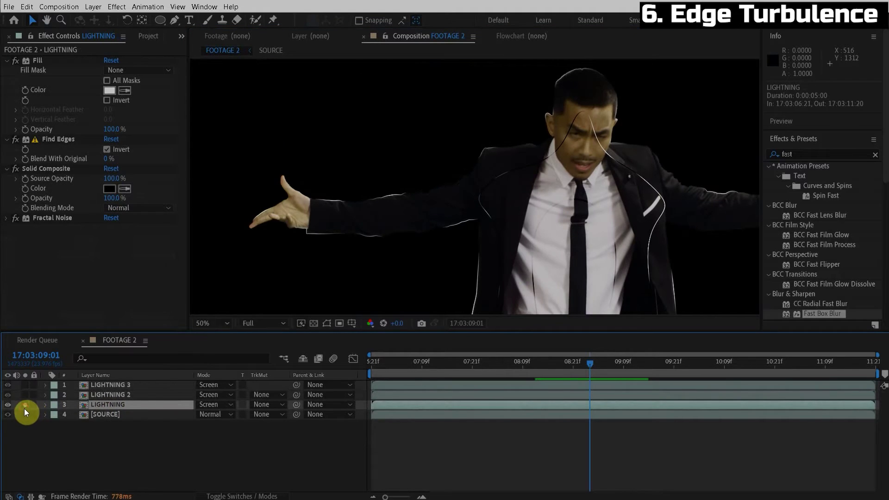
{"action": "left_click", "coordinate": [24, 407]}
{"action": "left_click", "coordinate": [25, 406]}
{"action": "left_click", "coordinate": [818, 153]}
{"action": "key", "text": "BackSpace"}
{"action": "key", "text": "BackSpace"}
{"action": "key", "text": "BackSpace"}
{"action": "key", "text": "BackSpace"}
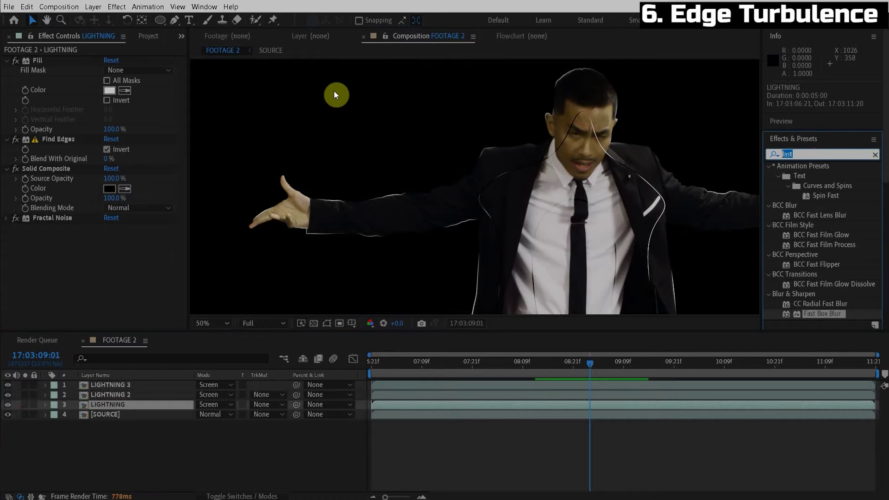
{"action": "type", "text": "turb"}
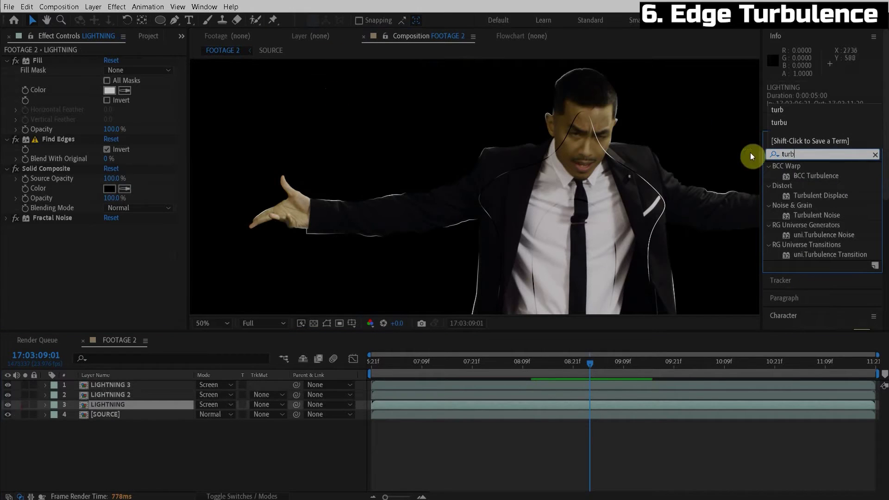
{"action": "left_click_drag", "start_coordinate": [838, 204], "coordinate": [110, 407]}
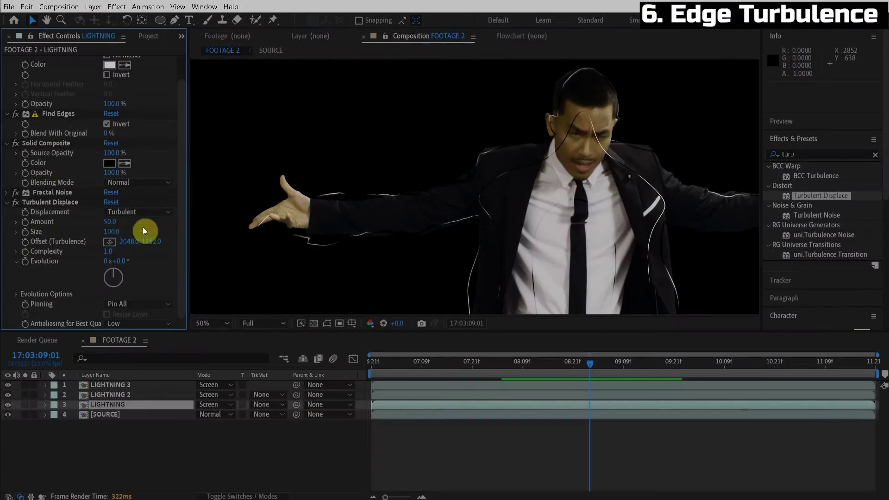
Set the Turbulent Displace amount on the LIGHTNING layer to 100 and inspect the distorted outline.
{"action": "left_click", "coordinate": [468, 229]}
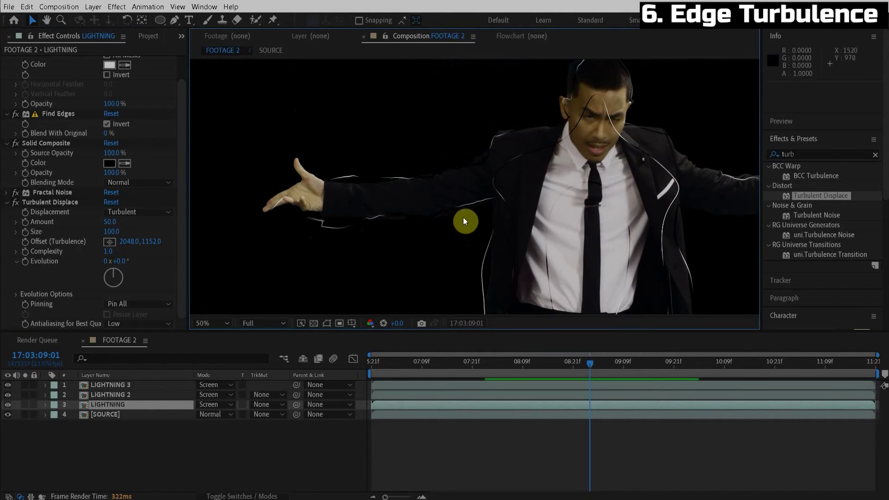
{"action": "left_click", "coordinate": [110, 222]}
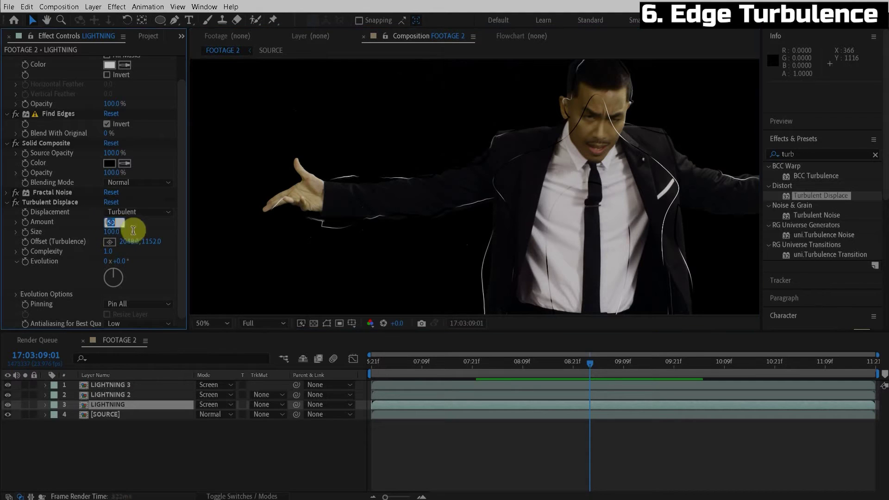
{"action": "type", "text": "100"}
{"action": "key", "text": "Return"}
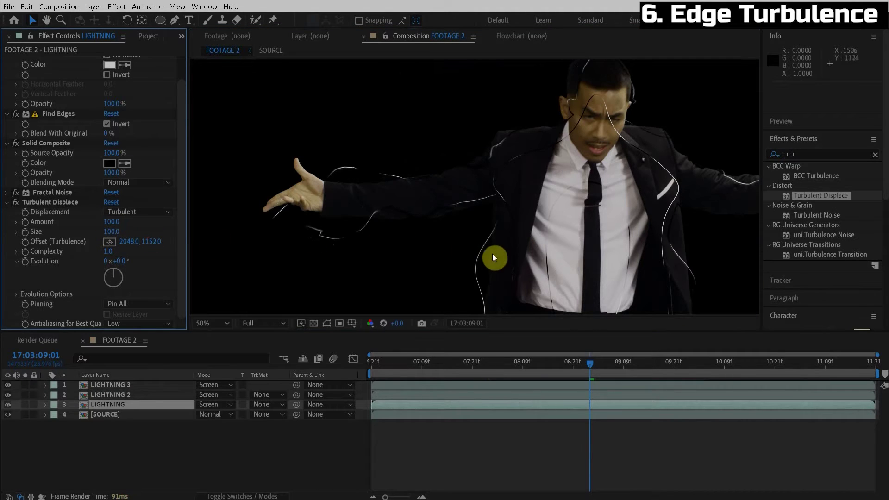
{"action": "key", "text": "h"}
{"action": "left_click_drag", "start_coordinate": [493, 254], "coordinate": [463, 212]}
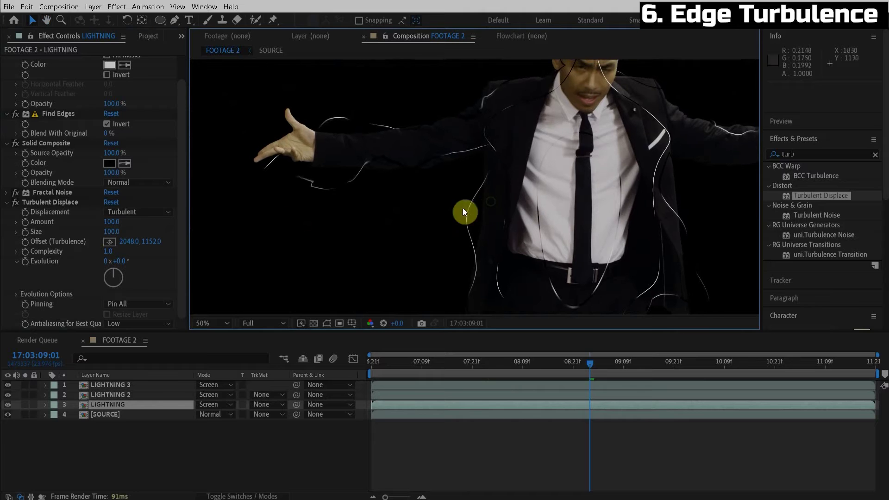
{"action": "key", "text": "v"}
Copy Turbulent Displace from LIGHTNING onto the end of LIGHTNING 2's effects.
{"action": "left_click", "coordinate": [45, 204]}
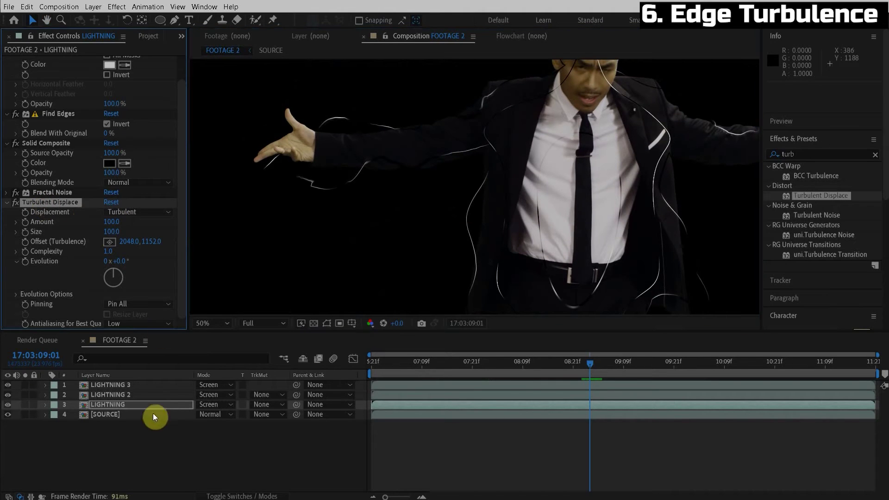
{"action": "left_click", "coordinate": [110, 395]}
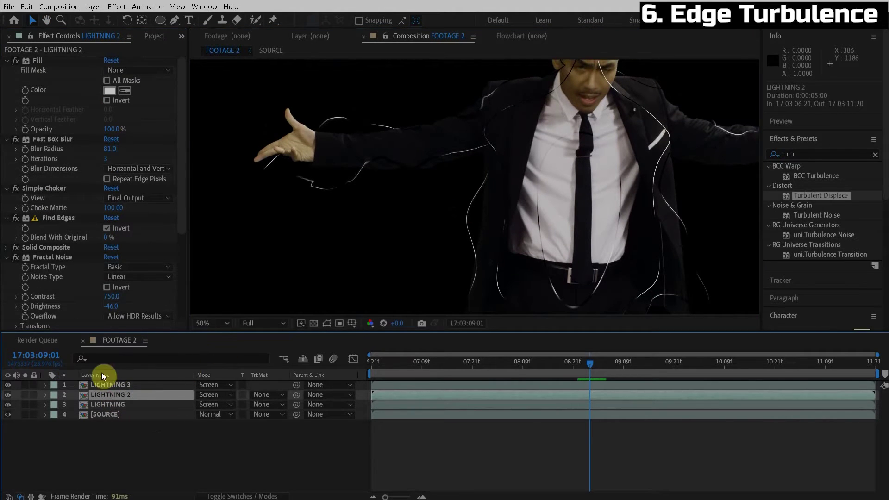
{"action": "scroll", "coordinate": [101, 253], "scroll_direction": "down", "scroll_amount": 5}
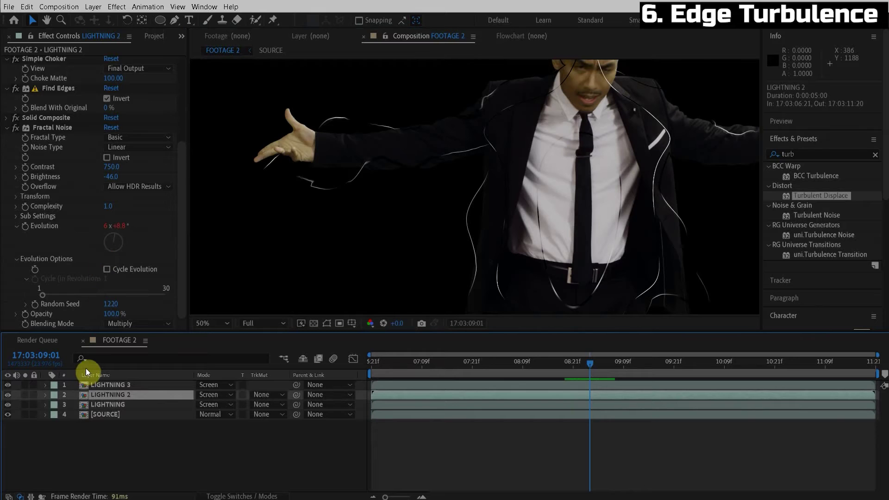
{"action": "key", "text": "ctrl+Down"}
{"action": "left_click", "coordinate": [118, 394]}
{"action": "scroll", "coordinate": [93, 249], "scroll_direction": "down", "scroll_amount": 4}
{"action": "scroll", "coordinate": [88, 257], "scroll_direction": "down", "scroll_amount": 5}
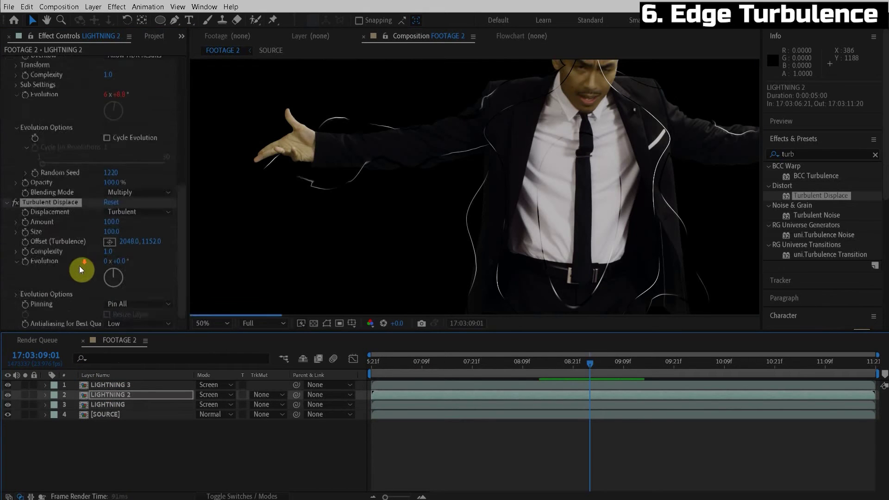
Change the random seed in the Turbulent Displace Evolution Options on LIGHTNING 2.
{"action": "left_click", "coordinate": [17, 294]}
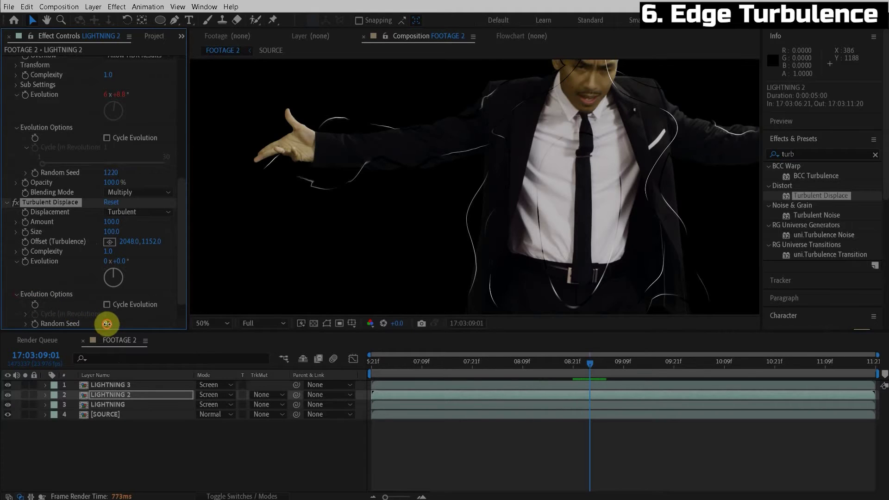
{"action": "scroll", "coordinate": [103, 323], "scroll_direction": "down", "scroll_amount": 1}
{"action": "left_click_drag", "start_coordinate": [129, 323], "coordinate": [146, 323]}
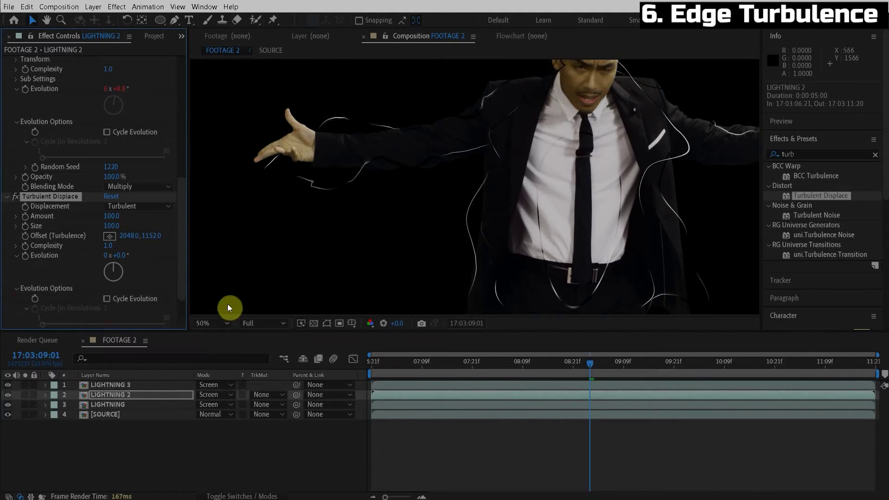
Add the same Turbulent Displace effect to LIGHTNING 3 and check the lightning at 17:03:08:14.
{"action": "left_click", "coordinate": [124, 387]}
{"action": "scroll", "coordinate": [512, 119], "scroll_direction": "down", "scroll_amount": 2}
{"action": "left_click_drag", "start_coordinate": [512, 120], "coordinate": [533, 184]}
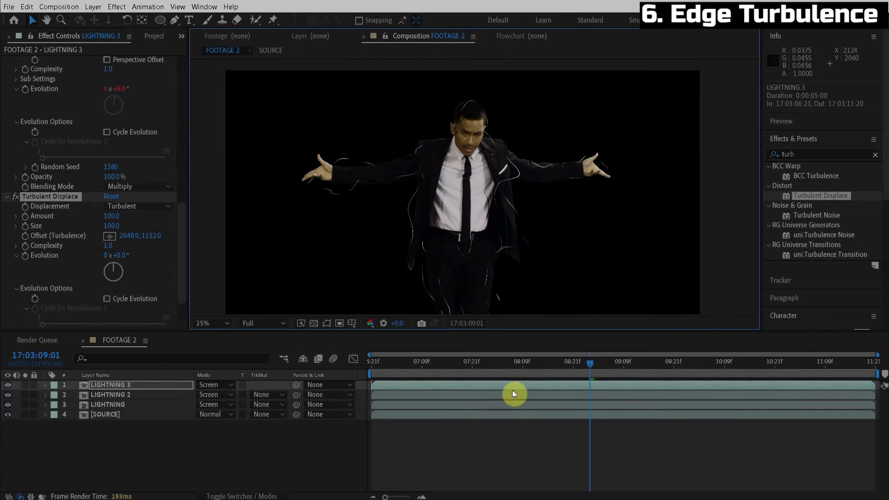
{"action": "left_click_drag", "start_coordinate": [573, 365], "coordinate": [543, 372]}
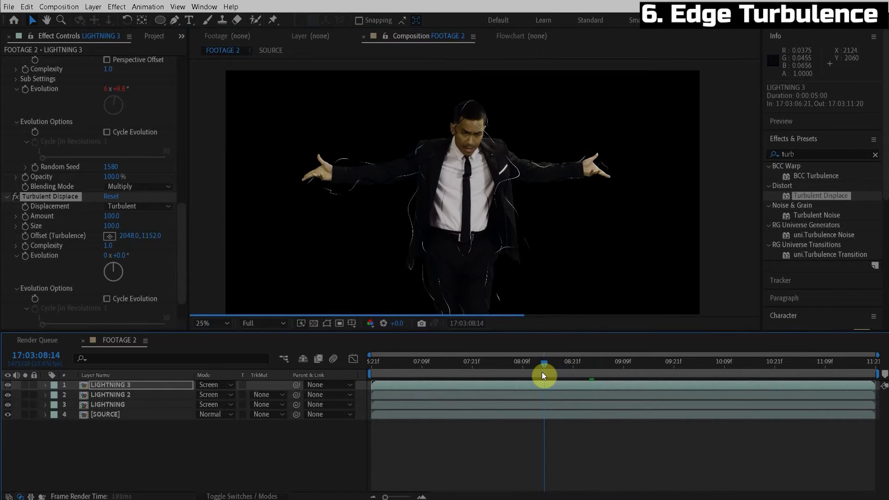
{"action": "scroll", "coordinate": [526, 244], "scroll_direction": "up", "scroll_amount": 2}
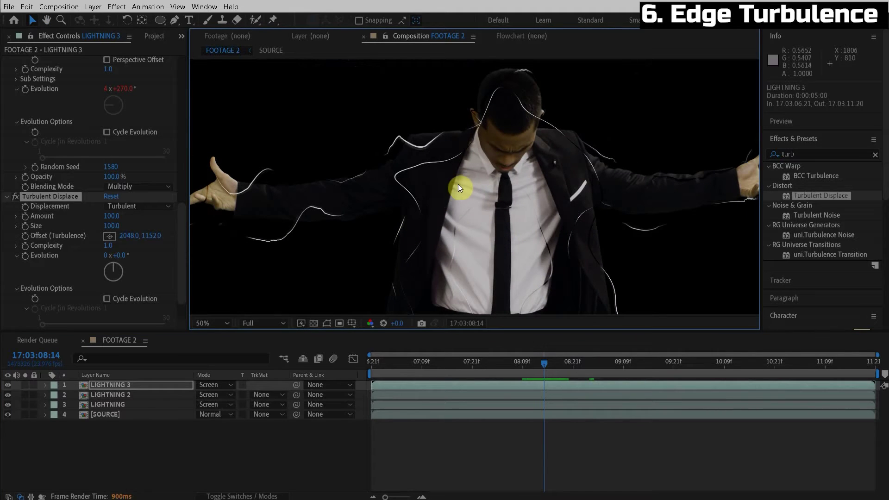
Pre-compose LIGHTNING, LIGHTNING 2 and LIGHTNING 3 into a composition named LIGHTING and set its blending mode to Screen.
{"action": "left_click_drag", "start_coordinate": [455, 183], "coordinate": [493, 195]}
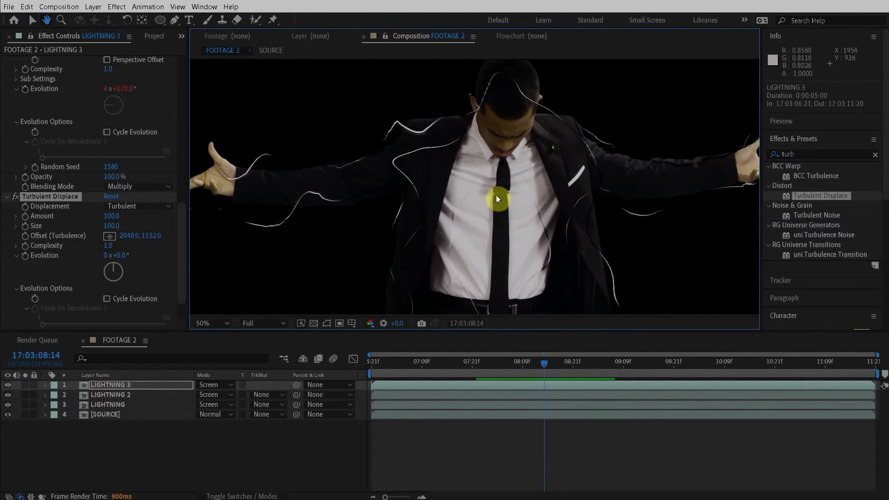
{"action": "key", "text": "v"}
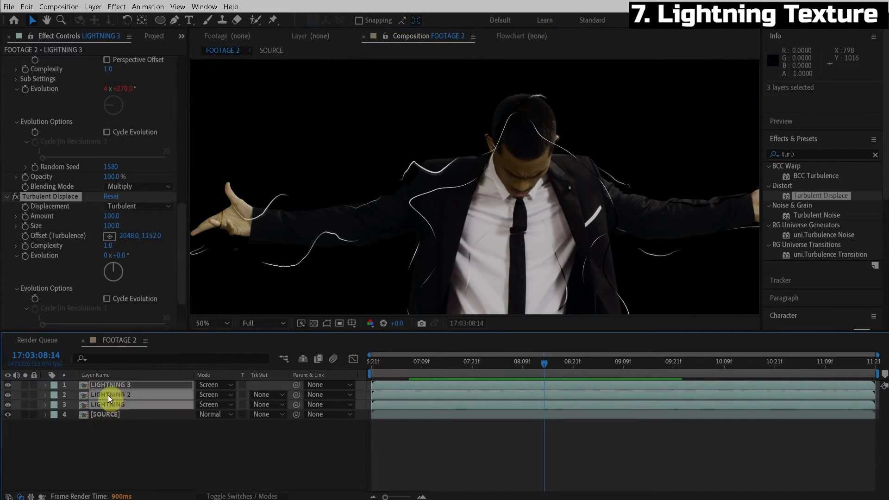
{"action": "right_click", "coordinate": [118, 406]}
{"action": "left_click", "coordinate": [188, 343]}
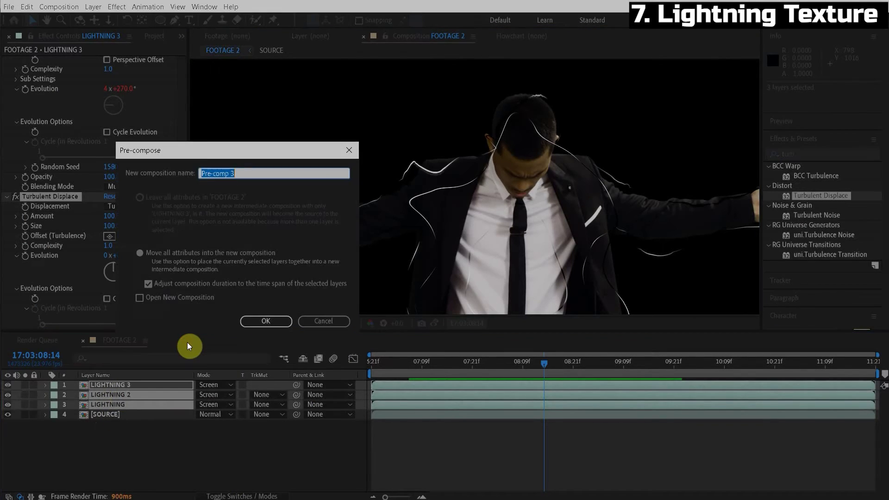
{"action": "type", "text": "LIGHTING"}
{"action": "key", "text": "Return"}
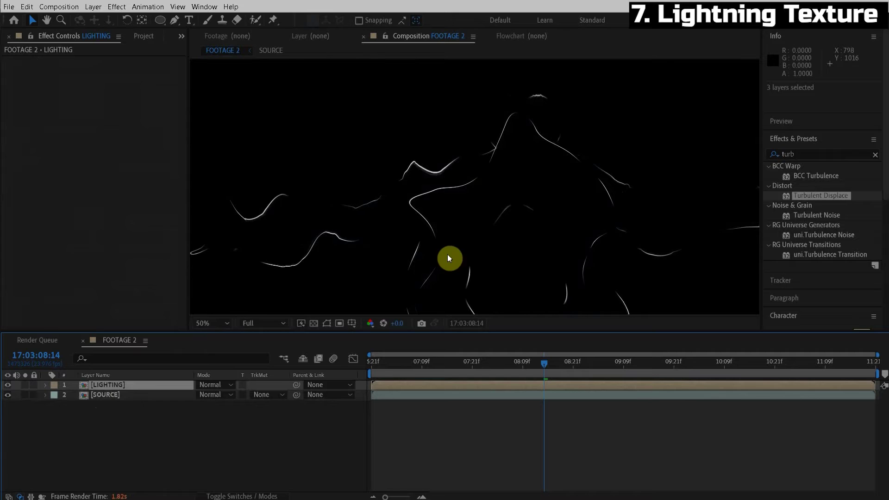
{"action": "left_click", "coordinate": [216, 385]}
{"action": "left_click", "coordinate": [257, 307]}
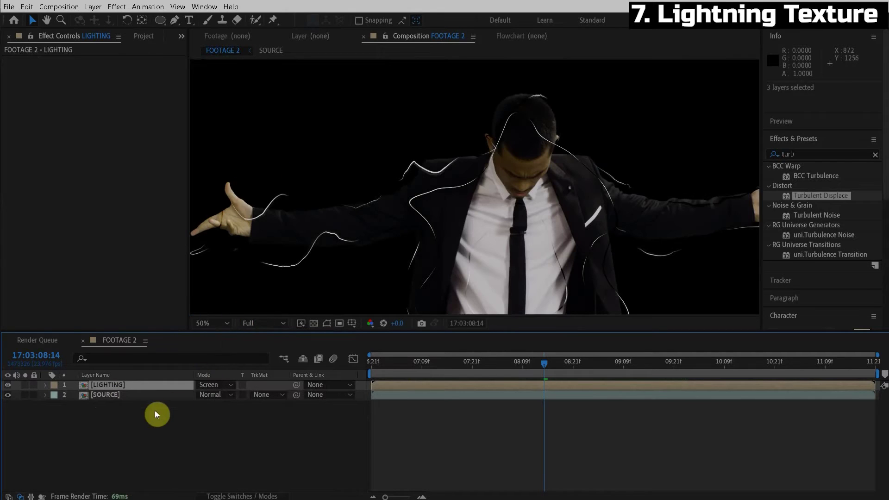
Open the LIGHTING pre-comp and add an adjustment layer above the three lightning layers.
{"action": "left_click", "coordinate": [97, 405]}
{"action": "double_click", "coordinate": [105, 385]}
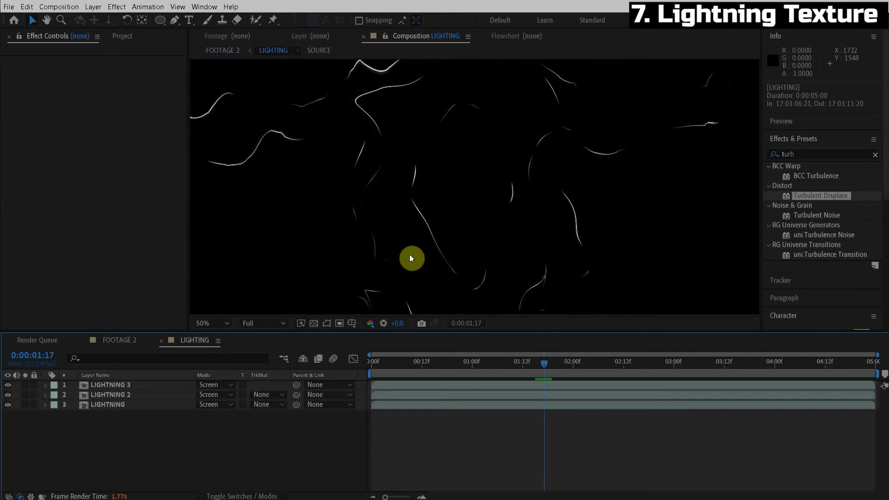
{"action": "left_click", "coordinate": [100, 385]}
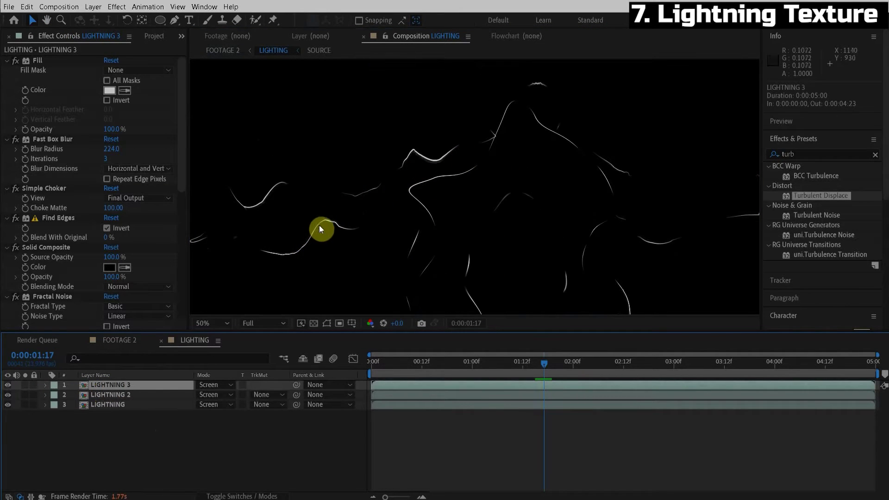
{"action": "left_click_drag", "start_coordinate": [492, 280], "coordinate": [517, 263]}
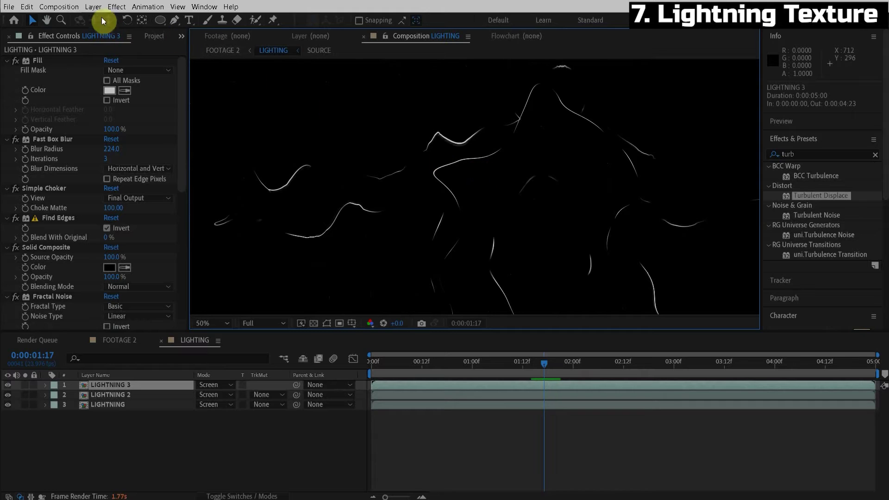
{"action": "left_click", "coordinate": [93, 6]}
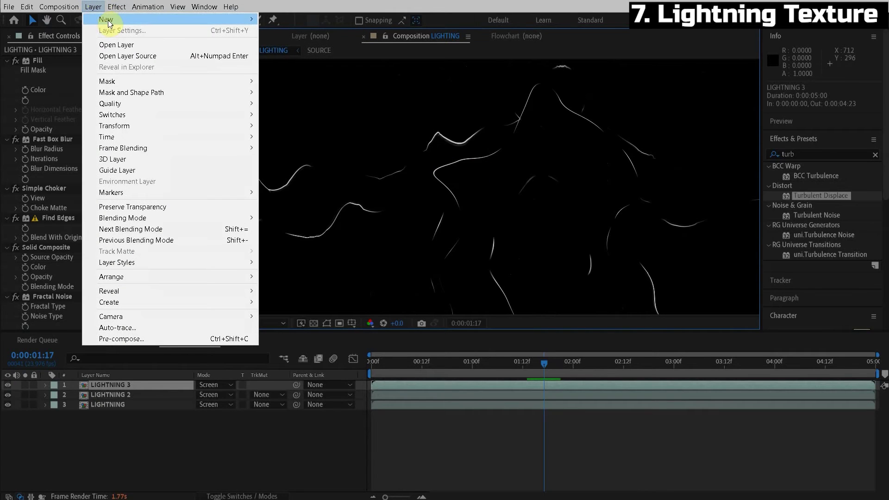
{"action": "mouse_move", "coordinate": [108, 23]}
{"action": "left_click", "coordinate": [294, 85]}
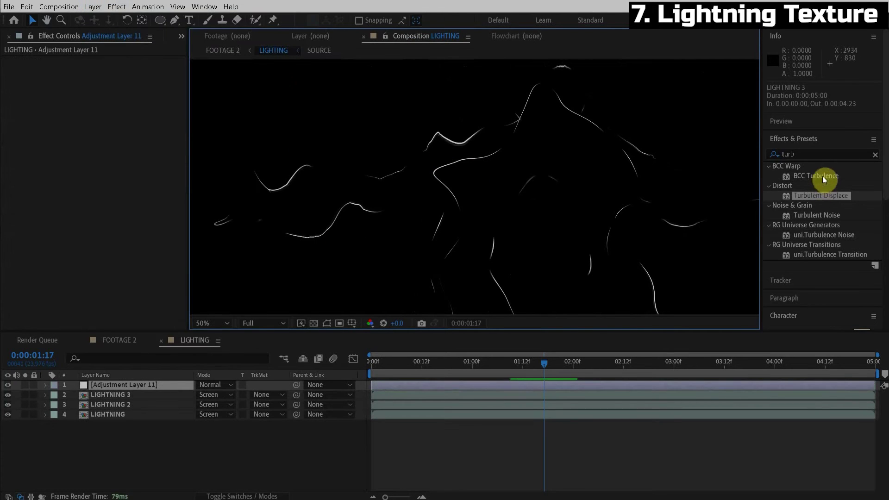
Apply Turbulent Displace to the adjustment layer with a size of 50 and a complexity of 3.6.
{"action": "left_click_drag", "start_coordinate": [829, 196], "coordinate": [129, 386]}
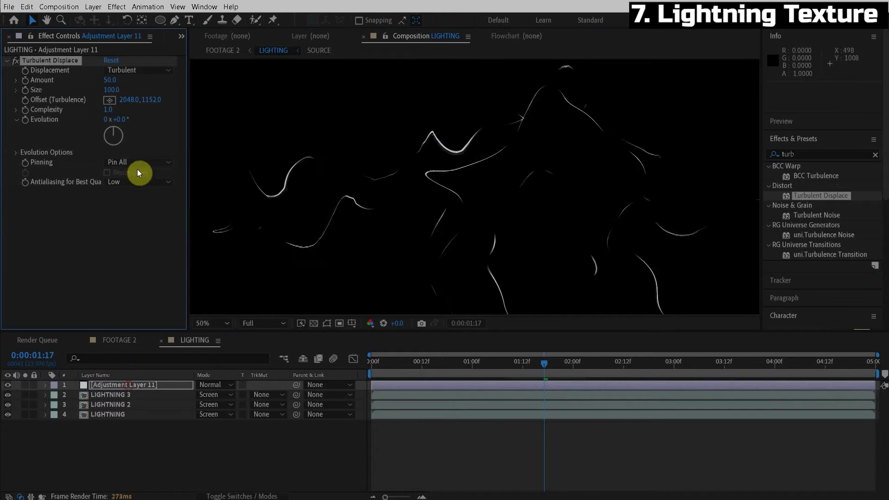
{"action": "left_click_drag", "start_coordinate": [404, 164], "coordinate": [419, 201]}
{"action": "left_click", "coordinate": [109, 90]}
{"action": "type", "text": "50"}
{"action": "left_click", "coordinate": [143, 242]}
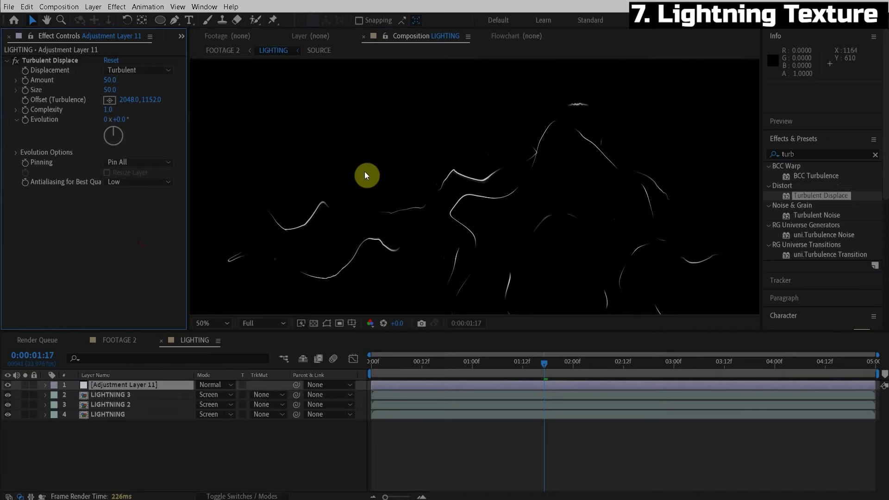
{"action": "left_click_drag", "start_coordinate": [111, 111], "coordinate": [258, 109]}
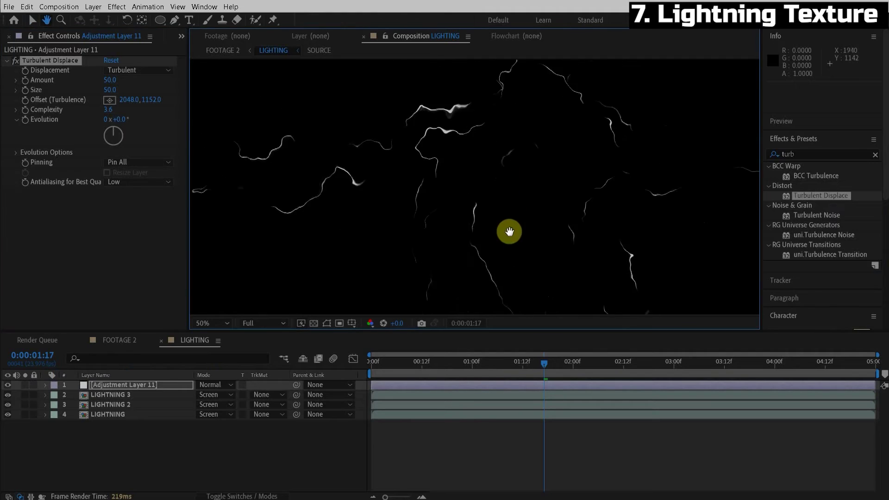
Try the Advanced Lightning effect on the adjustment layer for comparison and switch it off.
{"action": "left_click", "coordinate": [843, 153]}
{"action": "type", "text": "adva"}
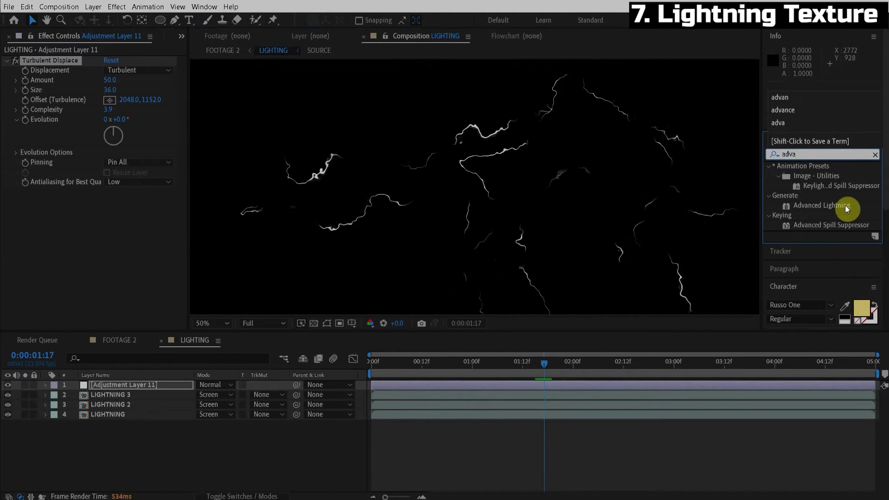
{"action": "left_click_drag", "start_coordinate": [846, 209], "coordinate": [371, 235]}
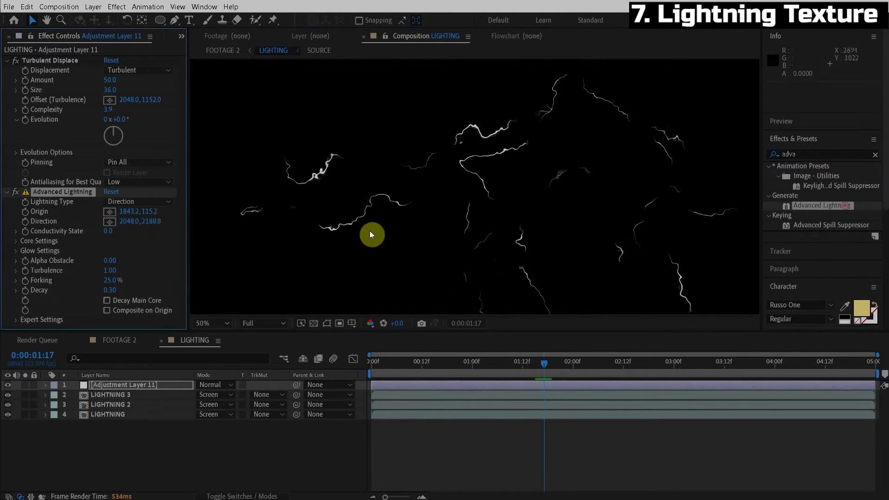
{"action": "scroll", "coordinate": [426, 128], "scroll_direction": "up", "scroll_amount": 2}
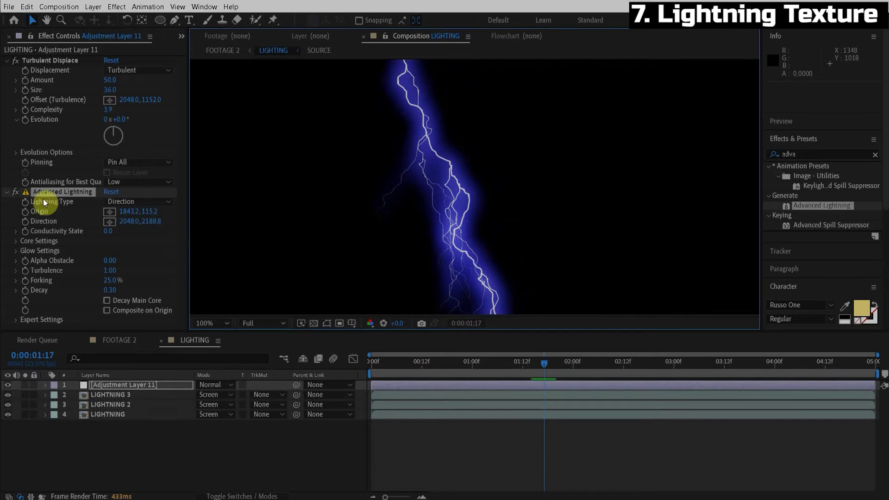
{"action": "left_click", "coordinate": [16, 191]}
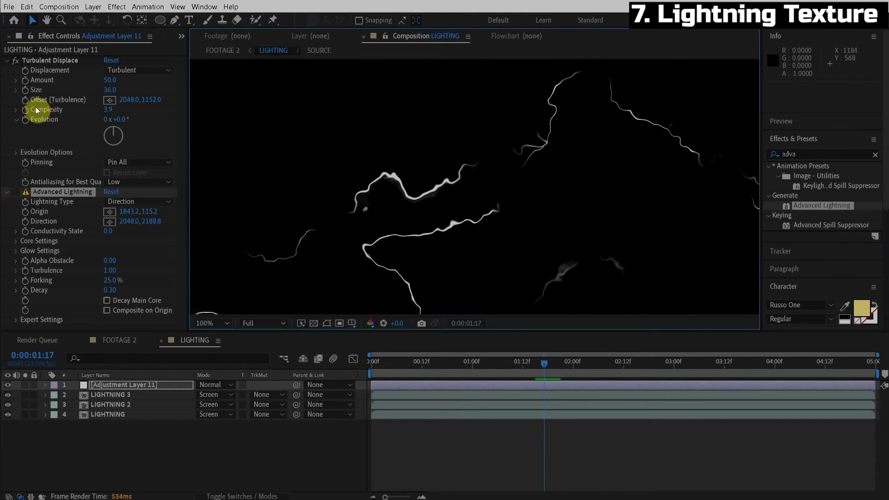
Adjust the adjustment layer's Turbulent Displace to amount 41, size 28, complexity 3.5 and evolution 354°.
{"action": "left_click_drag", "start_coordinate": [108, 109], "coordinate": [93, 112]}
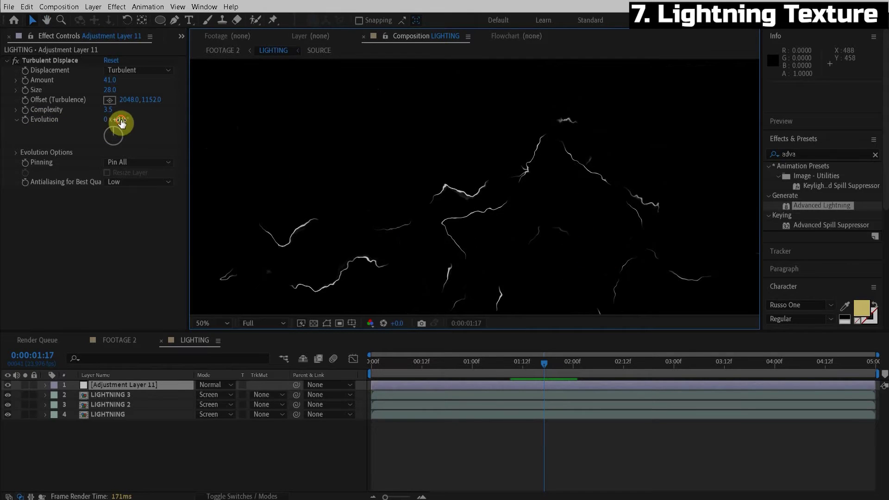
{"action": "left_click_drag", "start_coordinate": [121, 122], "coordinate": [323, 119]}
{"action": "left_click", "coordinate": [86, 240]}
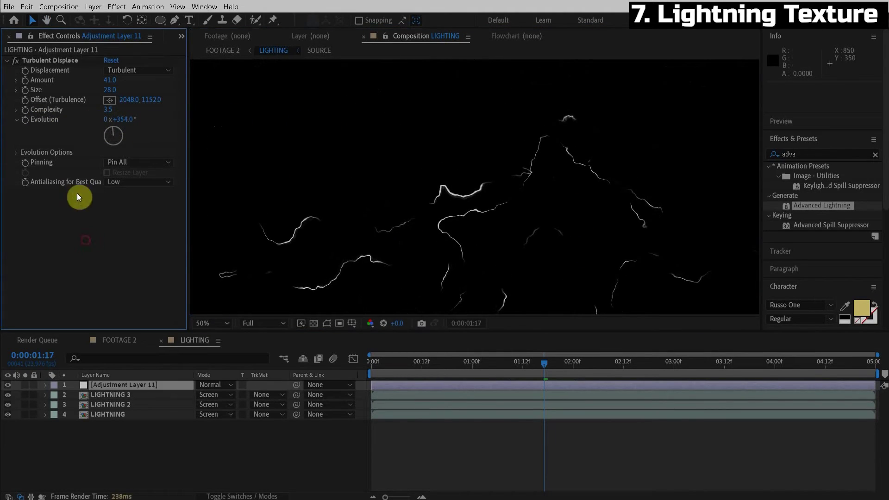
Animate the Turbulent Displace evolution on the adjustment layer with the expression time*2000.
{"action": "left_click", "coordinate": [25, 120], "text": "alt"}
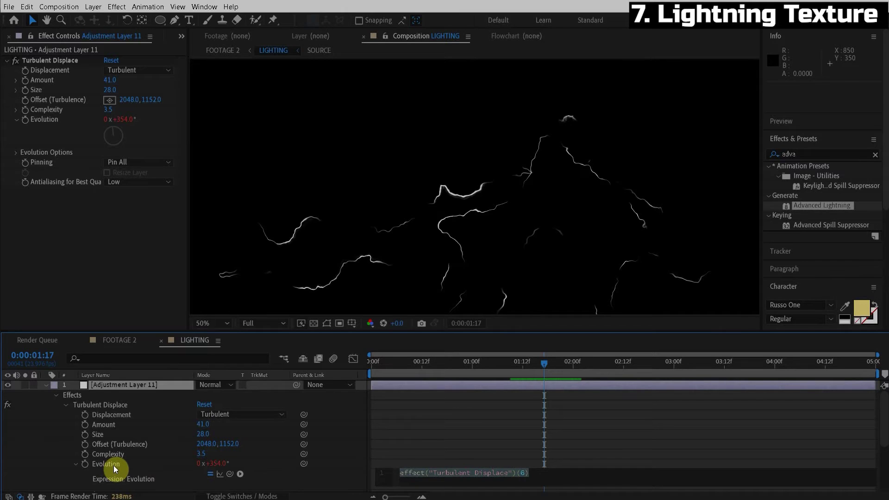
{"action": "scroll", "coordinate": [104, 460], "scroll_direction": "down", "scroll_amount": 2}
{"action": "left_click", "coordinate": [109, 436]}
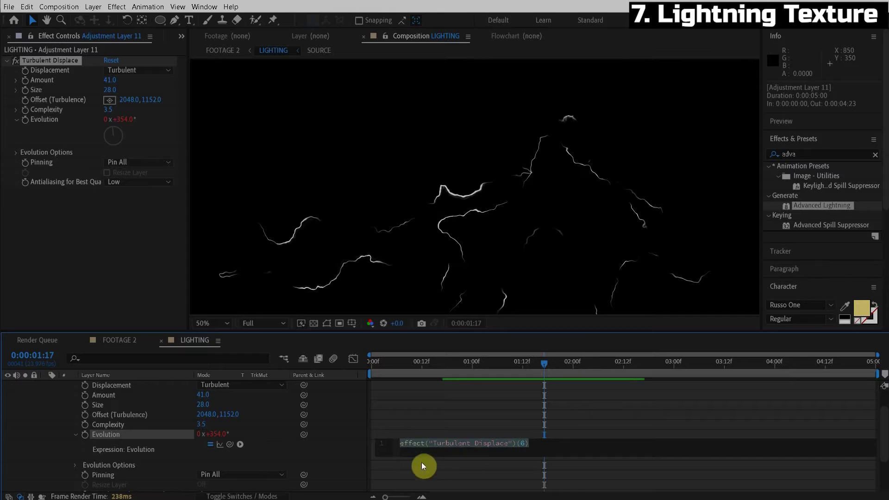
{"action": "type", "text": "time*20"}
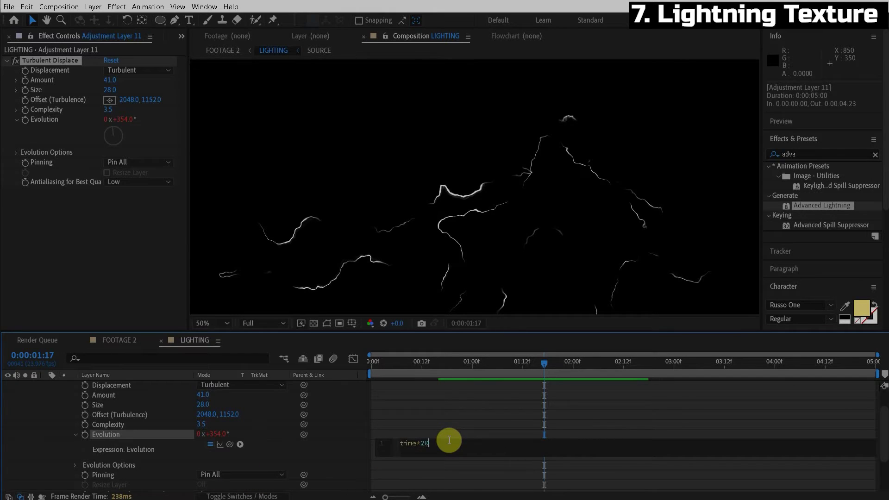
{"action": "type", "text": "00"}
{"action": "left_click_drag", "start_coordinate": [453, 444], "coordinate": [419, 442]}
{"action": "left_click", "coordinate": [424, 420]}
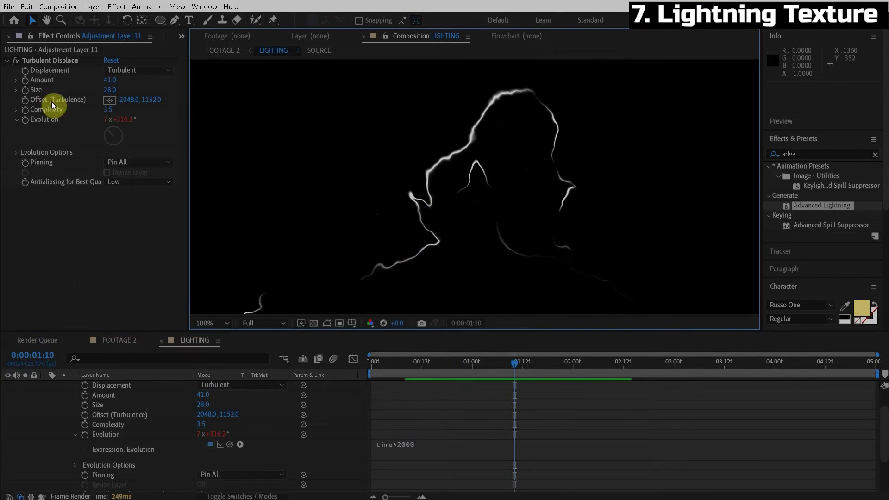
Duplicate Turbulent Displace on the adjustment layer and set the copy's Effect Opacity to 50%.
{"action": "left_click", "coordinate": [48, 61]}
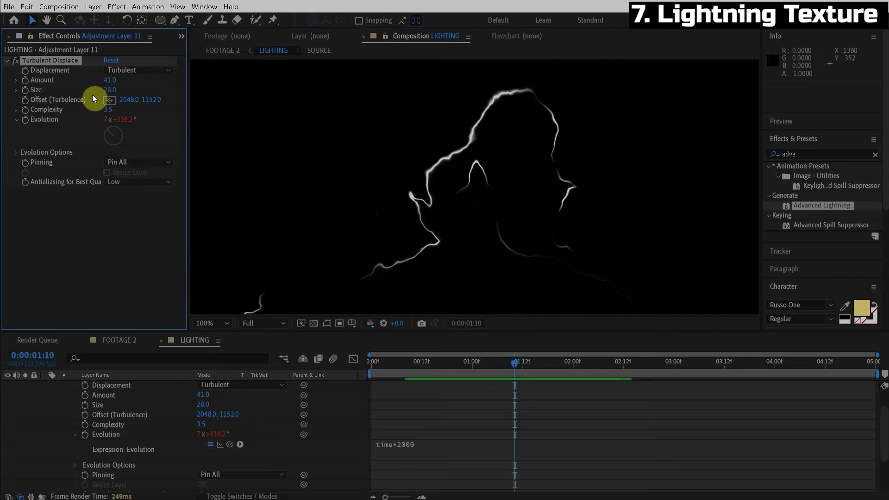
{"action": "key", "text": "ctrl+d"}
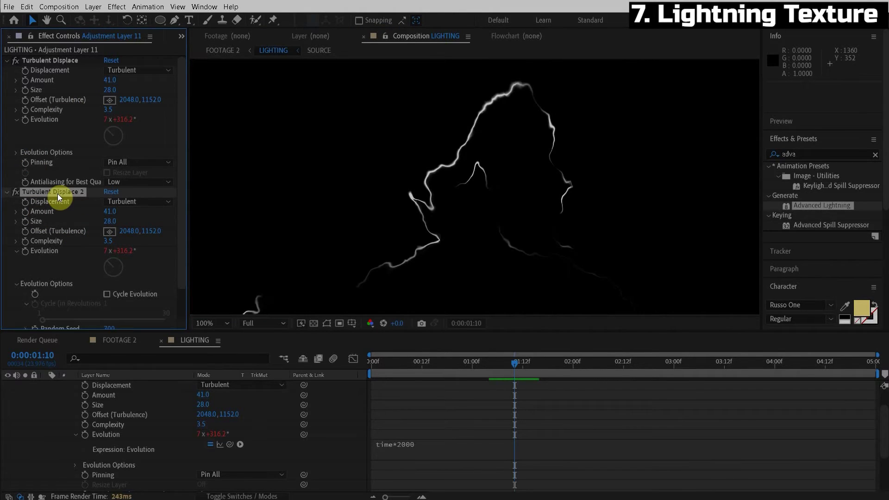
{"action": "left_click", "coordinate": [59, 193]}
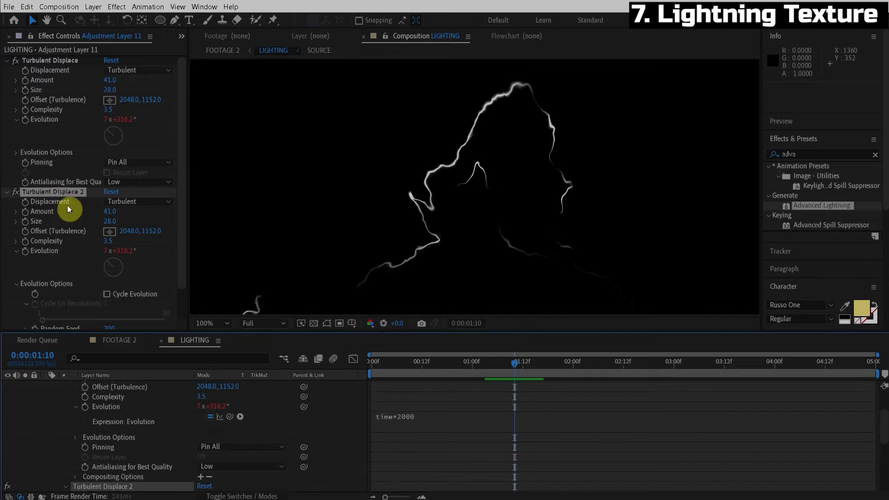
{"action": "scroll", "coordinate": [178, 432], "scroll_direction": "down", "scroll_amount": 10}
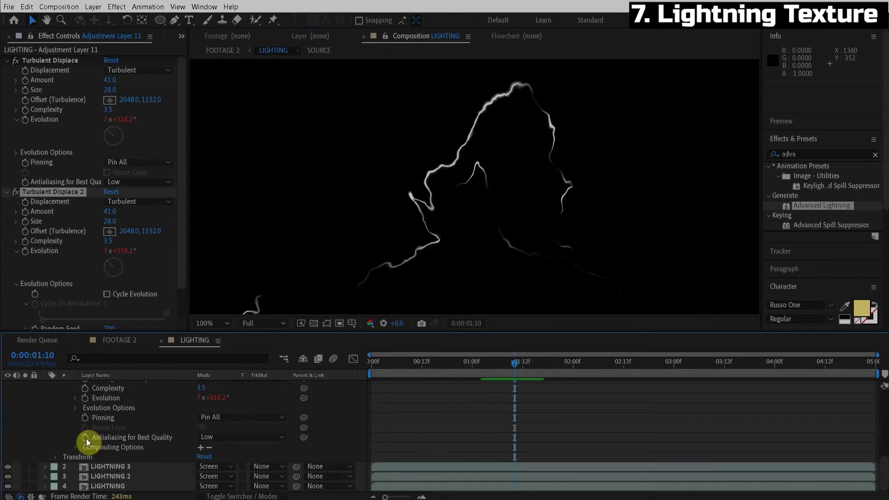
{"action": "left_click", "coordinate": [74, 447]}
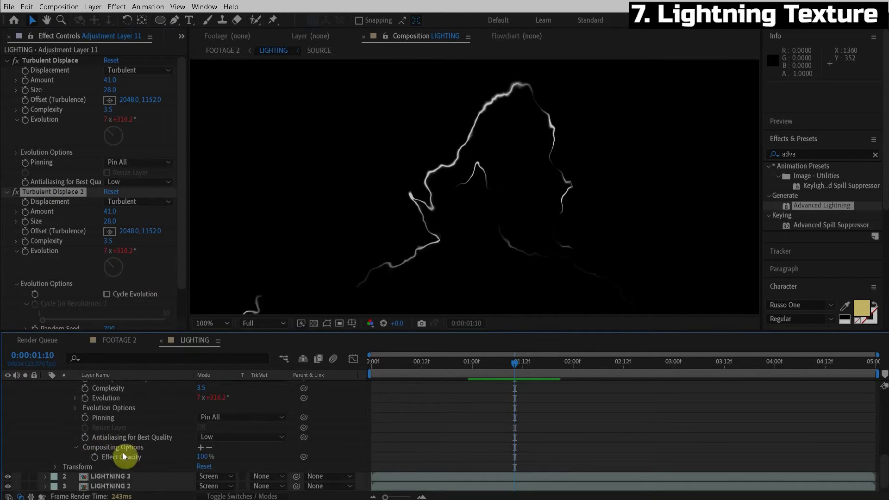
{"action": "left_click_drag", "start_coordinate": [195, 457], "coordinate": [155, 460]}
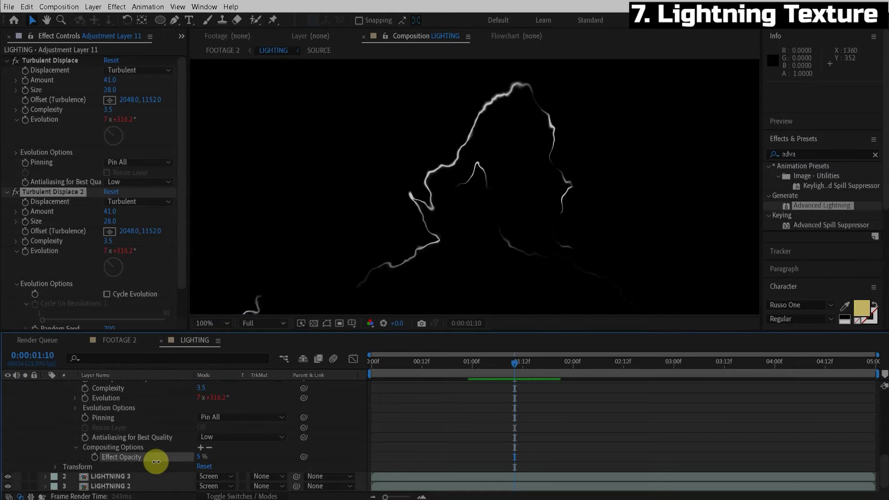
{"action": "scroll", "coordinate": [482, 175], "scroll_direction": "up", "scroll_amount": 2}
{"action": "left_click_drag", "start_coordinate": [482, 175], "coordinate": [423, 154]}
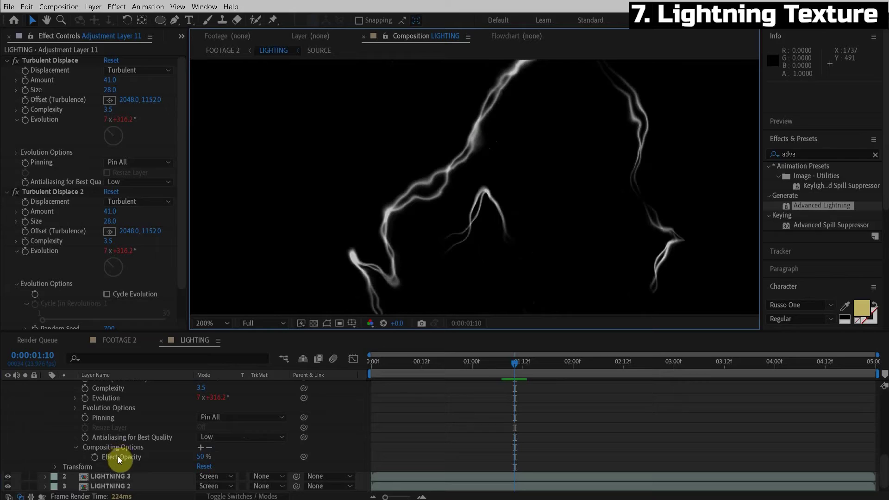
Set Turbulent Displace 2 to an amount of 19.5 and a complexity of 5.1, and check the lightning strands.
{"action": "left_click_drag", "start_coordinate": [109, 222], "coordinate": [2, 225]}
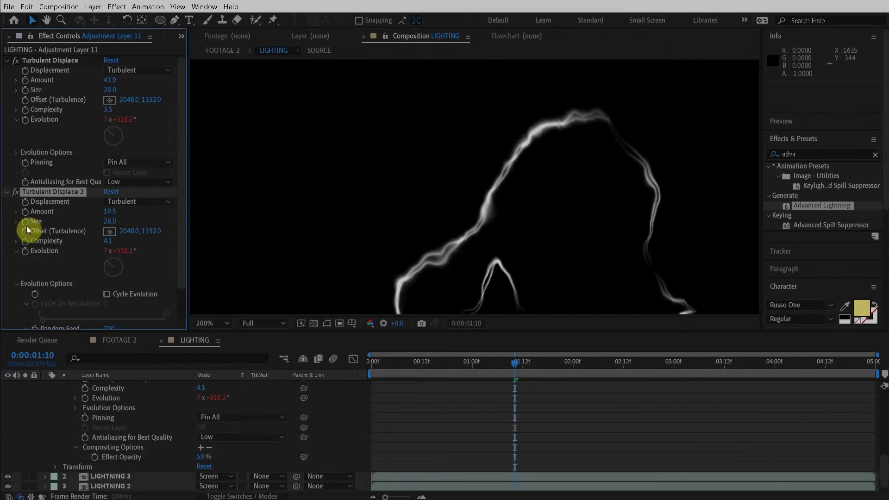
{"action": "left_click_drag", "start_coordinate": [107, 242], "coordinate": [136, 240]}
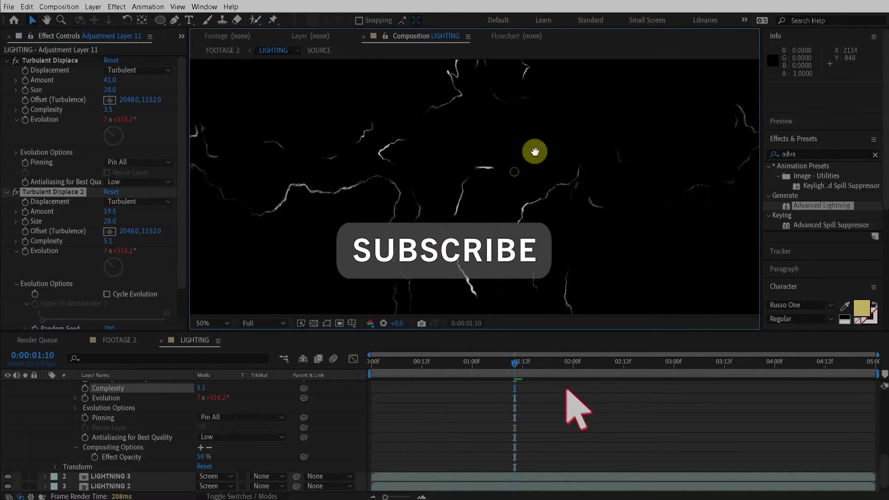
{"action": "left_click_drag", "start_coordinate": [534, 152], "coordinate": [522, 179]}
Collapse the adjustment layer's properties and return to the main composition containing the LIGHTING and SOURCE layers.
{"action": "scroll", "coordinate": [69, 397], "scroll_direction": "up", "scroll_amount": 8}
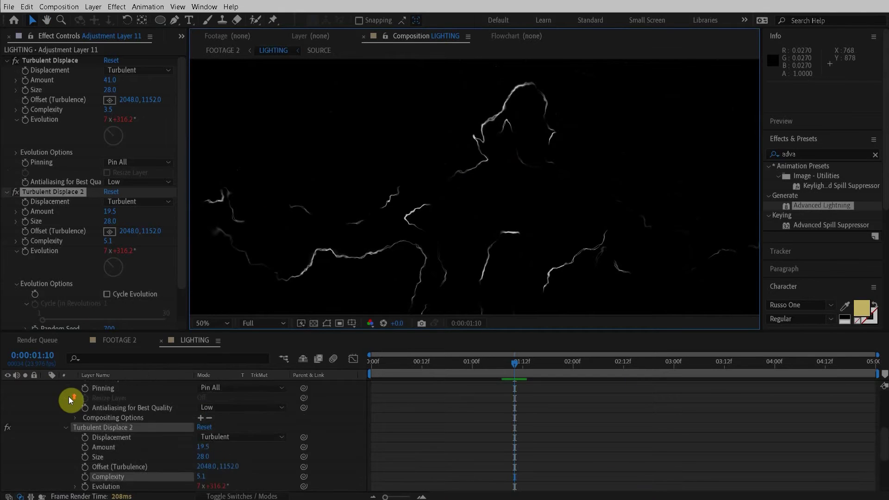
{"action": "left_click", "coordinate": [48, 384]}
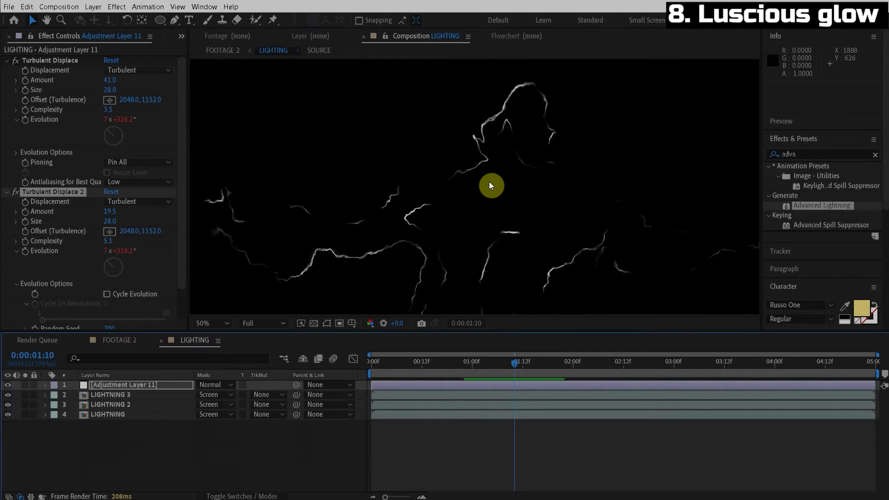
{"action": "left_click", "coordinate": [222, 51]}
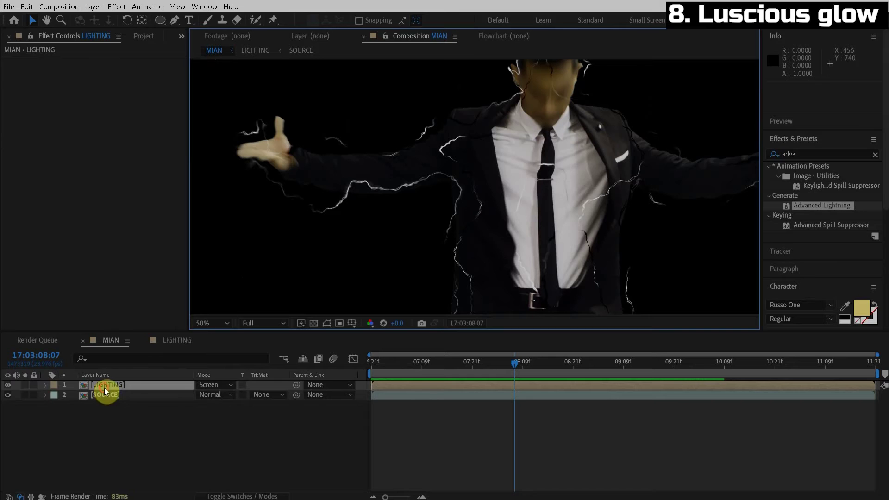
Compare the composite with the LIGHTING layer hidden and shown, examining the dark strands over the shirt up close.
{"action": "left_click", "coordinate": [104, 388]}
{"action": "left_click", "coordinate": [7, 385]}
{"action": "left_click", "coordinate": [8, 385]}
{"action": "scroll", "coordinate": [593, 185], "scroll_direction": "up", "scroll_amount": 1}
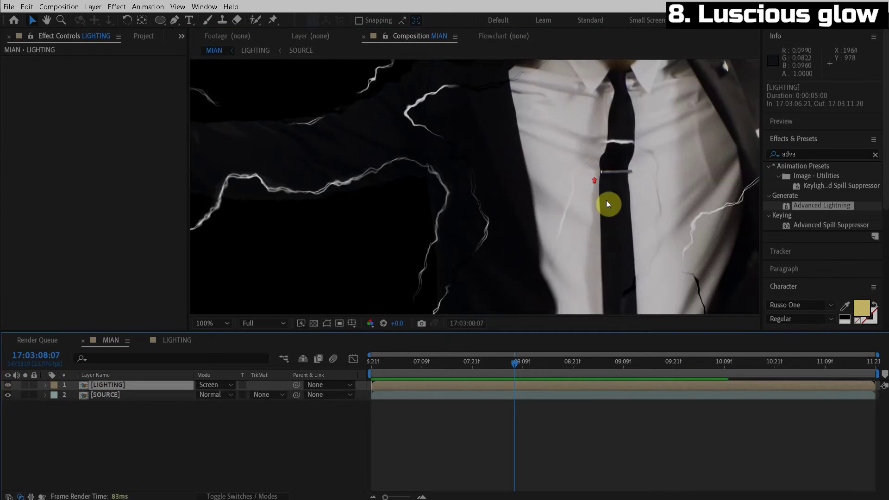
{"action": "left_click_drag", "start_coordinate": [593, 185], "coordinate": [477, 125]}
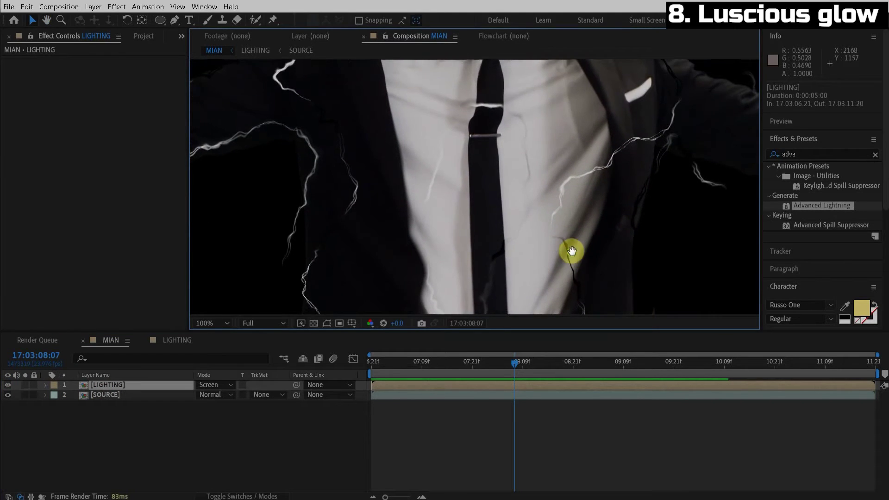
{"action": "left_click_drag", "start_coordinate": [573, 251], "coordinate": [573, 174]}
{"action": "scroll", "coordinate": [560, 165], "scroll_direction": "up", "scroll_amount": 1}
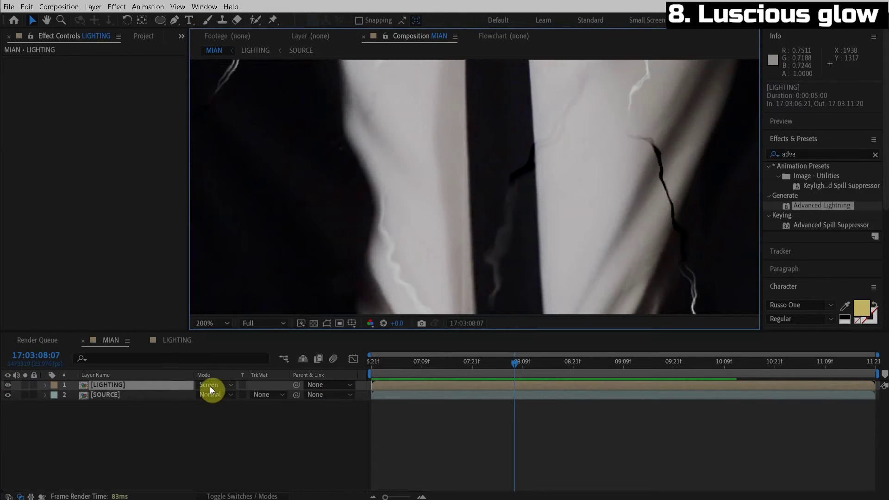
{"action": "left_click", "coordinate": [8, 385]}
{"action": "left_click", "coordinate": [8, 385]}
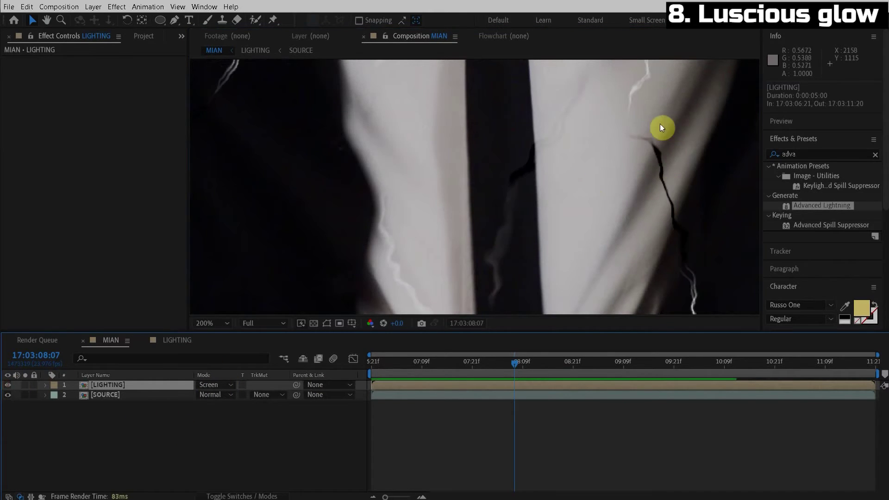
{"action": "scroll", "coordinate": [584, 229], "scroll_direction": "down", "scroll_amount": 1}
{"action": "left_click_drag", "start_coordinate": [584, 229], "coordinate": [492, 242]}
Switch the project color depth to 8 bpc for comparison, restore 32 bpc, and return to the LIGHTING layer's effect settings.
{"action": "left_click", "coordinate": [146, 39]}
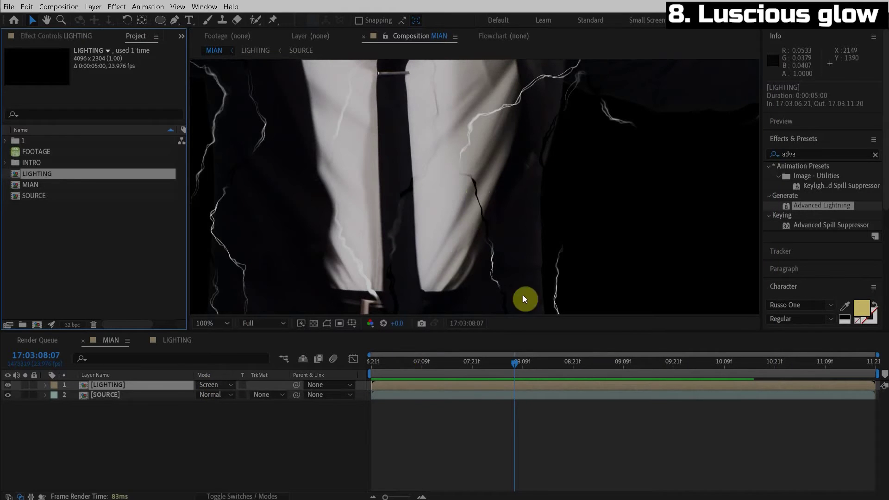
{"action": "left_click", "coordinate": [77, 329], "text": "alt"}
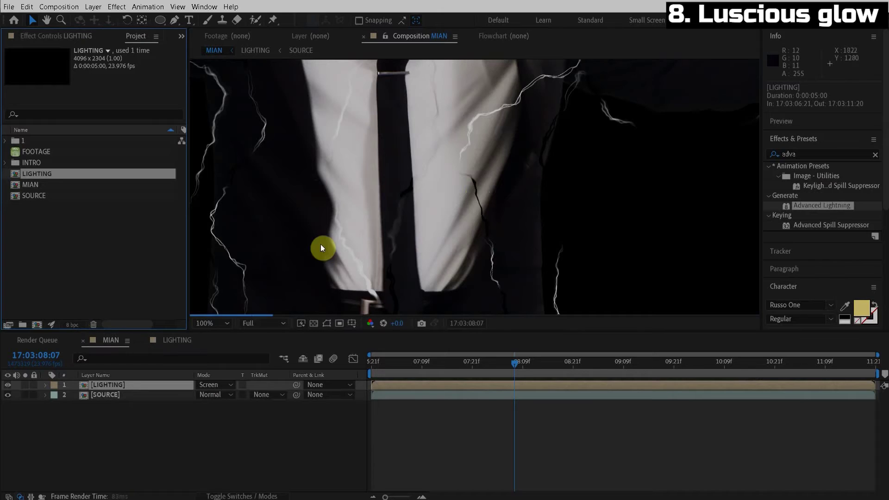
{"action": "left_click", "coordinate": [75, 329], "text": "alt"}
{"action": "left_click", "coordinate": [76, 329], "text": "alt"}
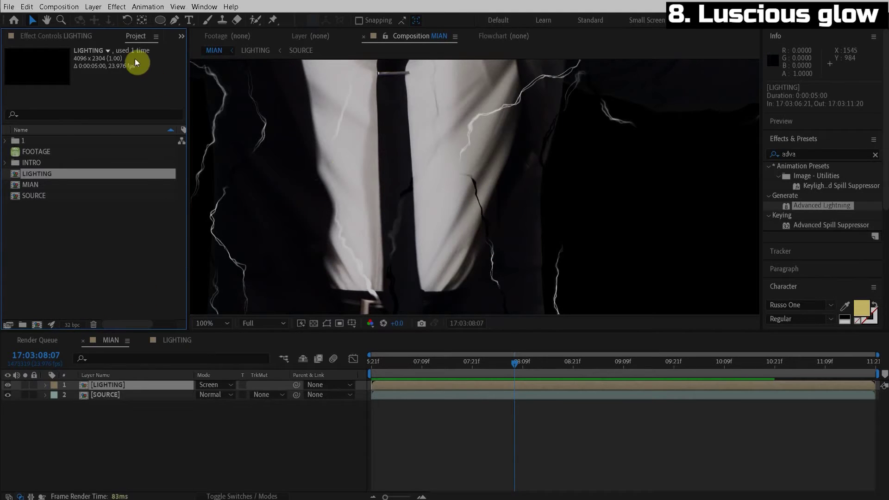
{"action": "left_click", "coordinate": [82, 35]}
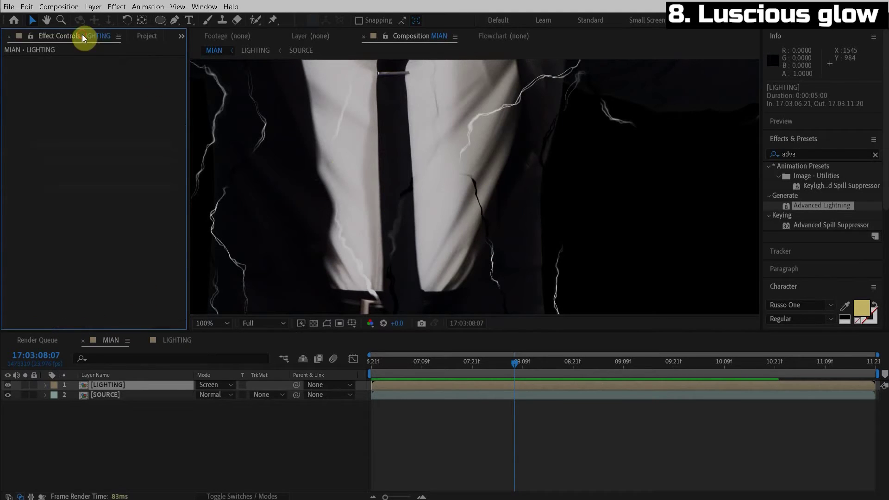
Apply the Levels effect to the LIGHTING layer and set Clip To Output Black to On.
{"action": "left_click", "coordinate": [829, 149]}
{"action": "type", "text": "levels"}
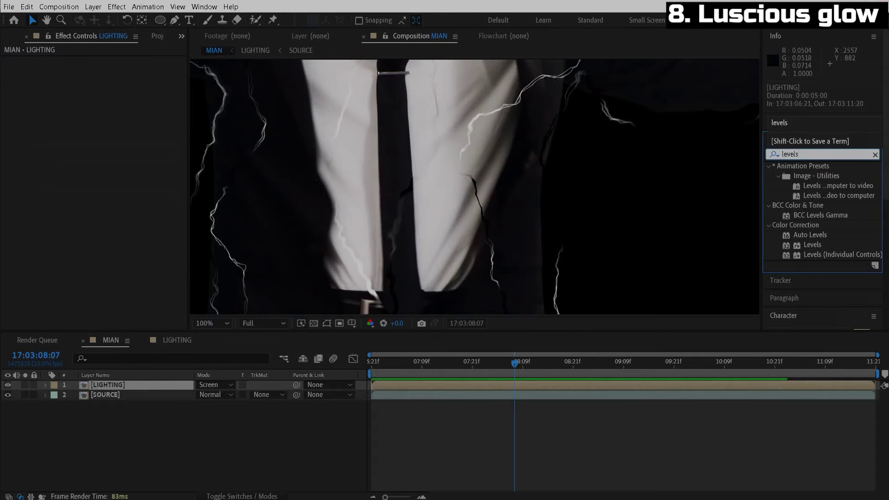
{"action": "left_click_drag", "start_coordinate": [813, 245], "coordinate": [139, 387]}
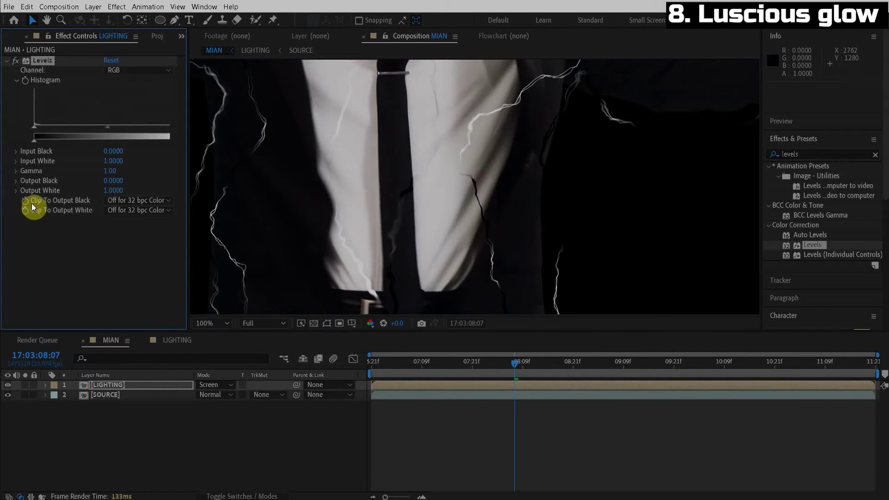
{"action": "left_click", "coordinate": [132, 202]}
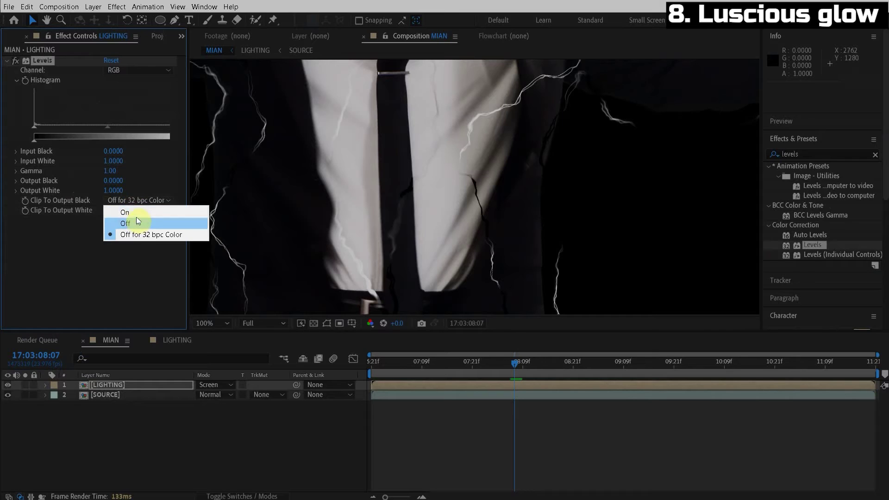
{"action": "left_click", "coordinate": [136, 214]}
Compare the lightning with Levels disabled and enabled, and collapse the effect's settings.
{"action": "left_click", "coordinate": [16, 62]}
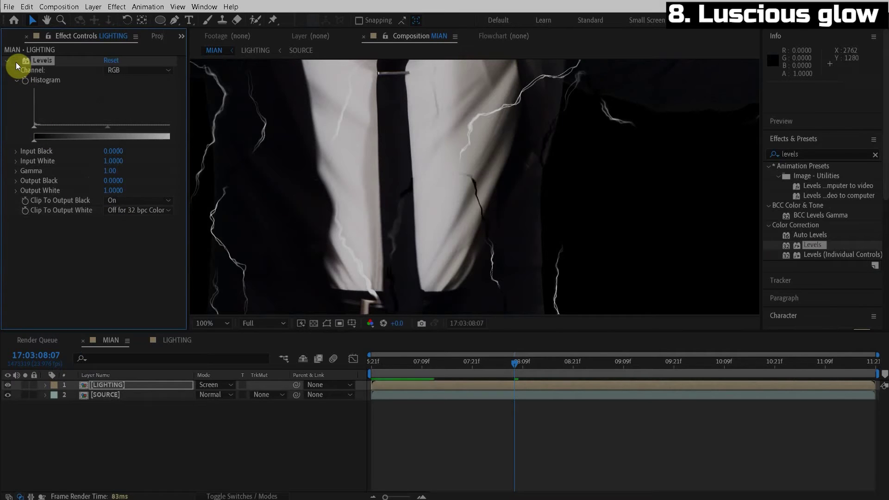
{"action": "left_click", "coordinate": [15, 62]}
{"action": "left_click", "coordinate": [15, 62]}
{"action": "left_click", "coordinate": [16, 62]}
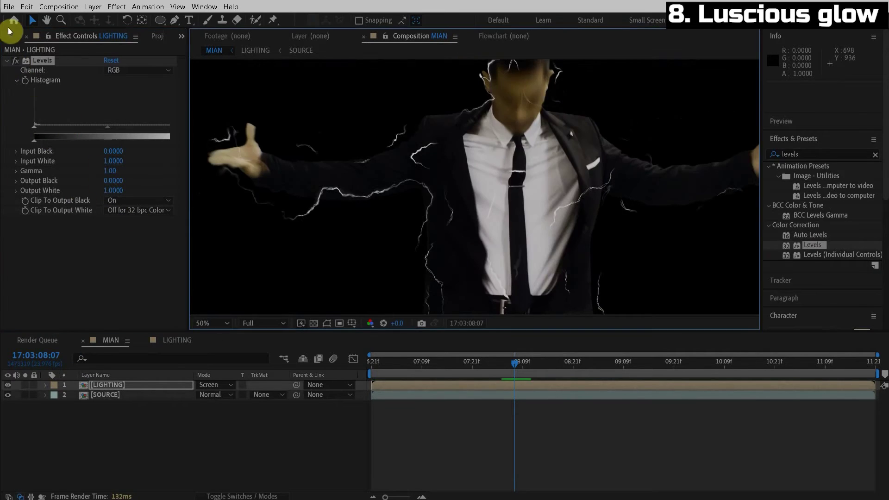
{"action": "left_click", "coordinate": [6, 61]}
Apply the Tint color correction effect to the LIGHTING layer below Levels.
{"action": "double_click", "coordinate": [829, 154]}
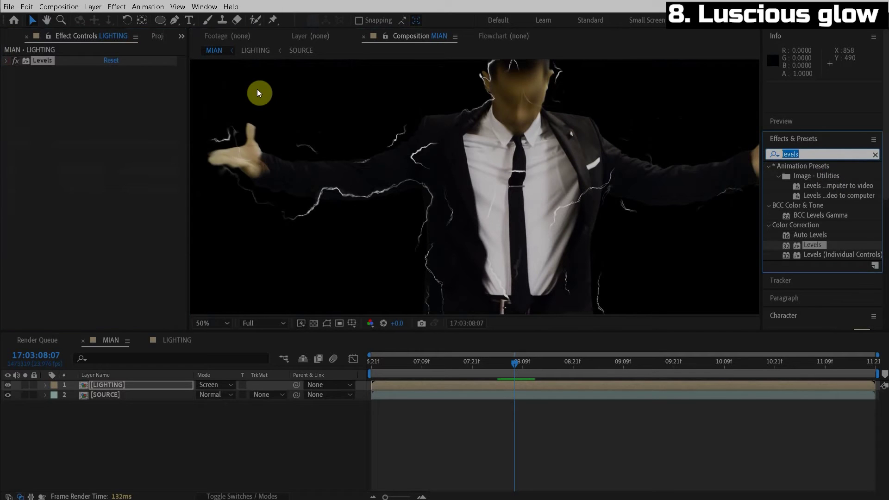
{"action": "type", "text": "tim"}
{"action": "key", "text": "BackSpace"}
{"action": "type", "text": "nt"}
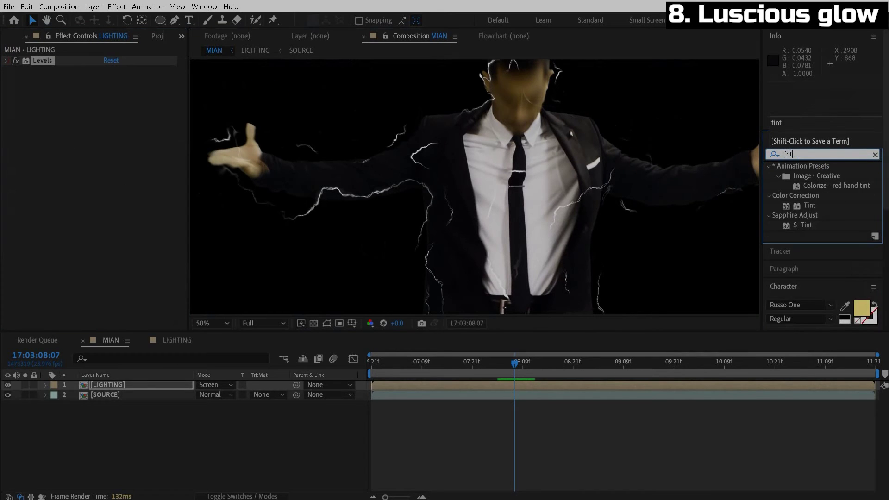
{"action": "left_click_drag", "start_coordinate": [810, 205], "coordinate": [38, 90]}
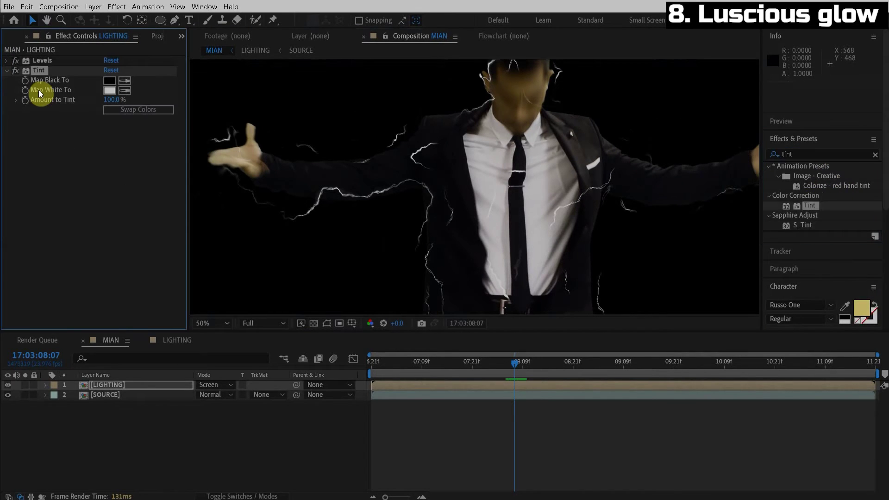
Set Tint's Map White To color to blue 679BFF and check the colored lightning on the figure.
{"action": "left_click", "coordinate": [114, 90]}
{"action": "left_click_drag", "start_coordinate": [570, 314], "coordinate": [588, 212]}
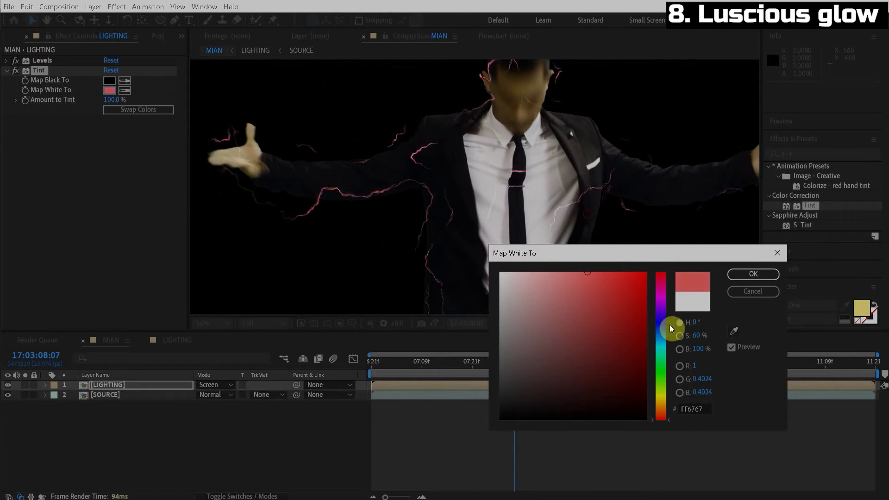
{"action": "left_click_drag", "start_coordinate": [670, 328], "coordinate": [666, 330]}
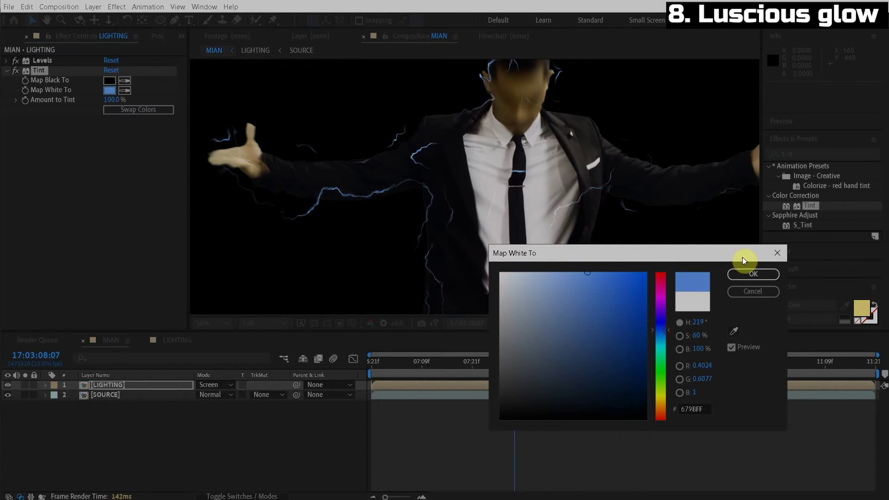
{"action": "left_click", "coordinate": [751, 273]}
{"action": "scroll", "coordinate": [558, 238], "scroll_direction": "down", "scroll_amount": 2}
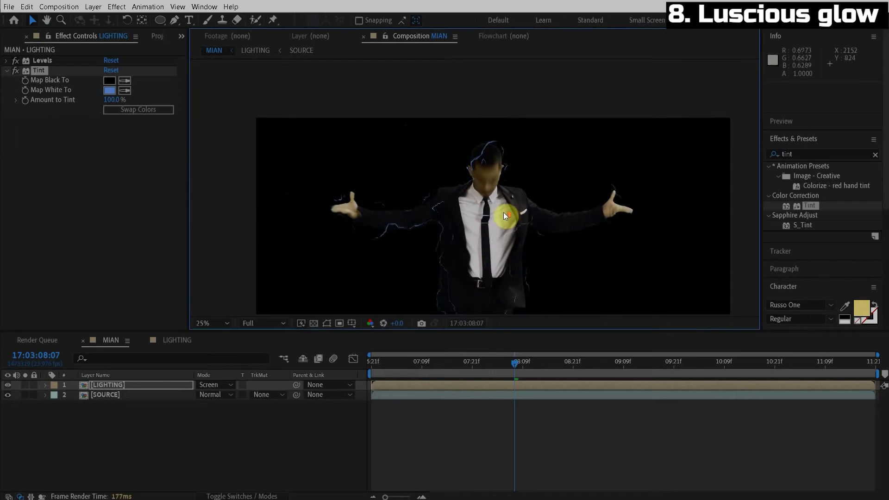
{"action": "scroll", "coordinate": [504, 212], "scroll_direction": "up", "scroll_amount": 2}
{"action": "left_click_drag", "start_coordinate": [487, 137], "coordinate": [566, 135]}
Apply the Stylize Glow effect to the LIGHTING layer below Tint and compare the lightning with it off and on.
{"action": "left_click", "coordinate": [788, 154]}
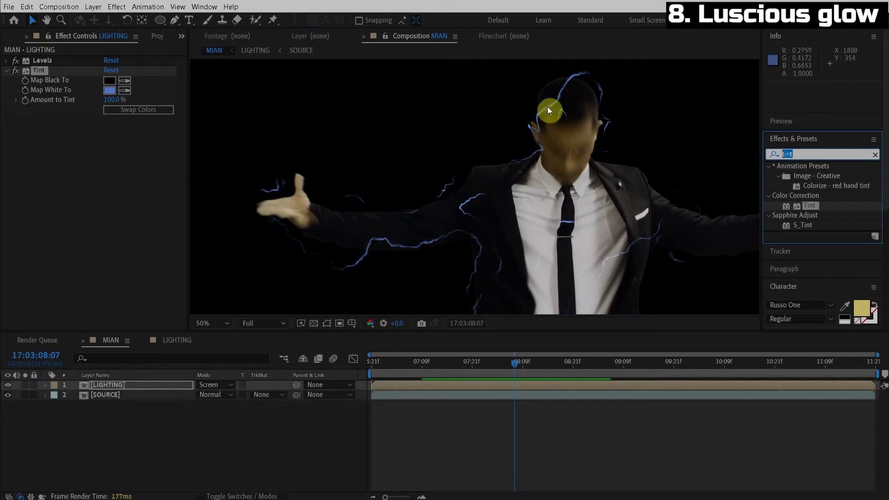
{"action": "type", "text": "g"}
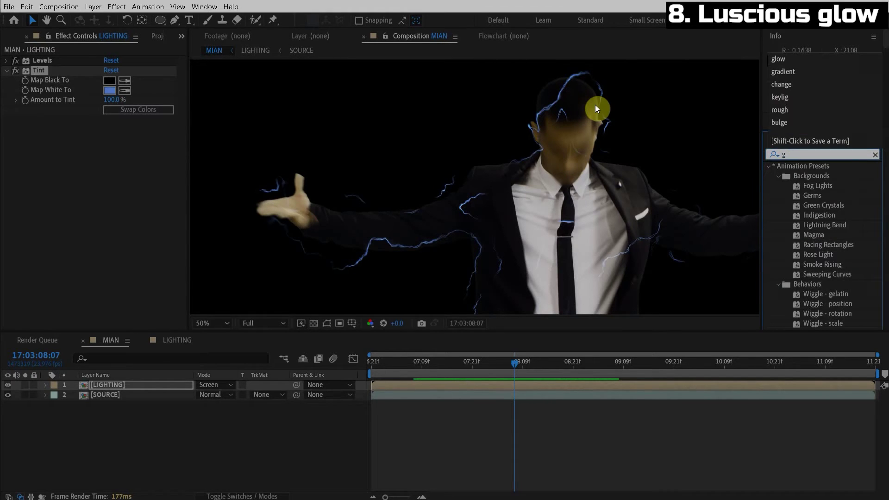
{"action": "type", "text": "low"}
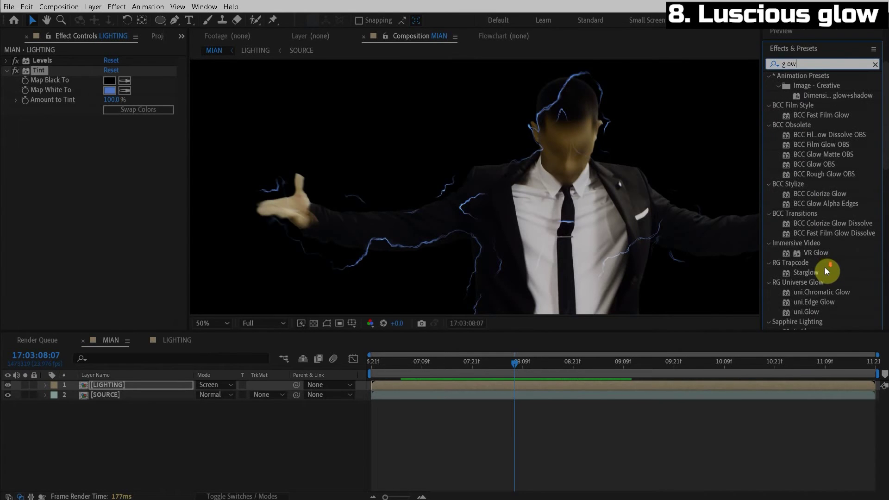
{"action": "scroll", "coordinate": [824, 267], "scroll_direction": "down", "scroll_amount": 5}
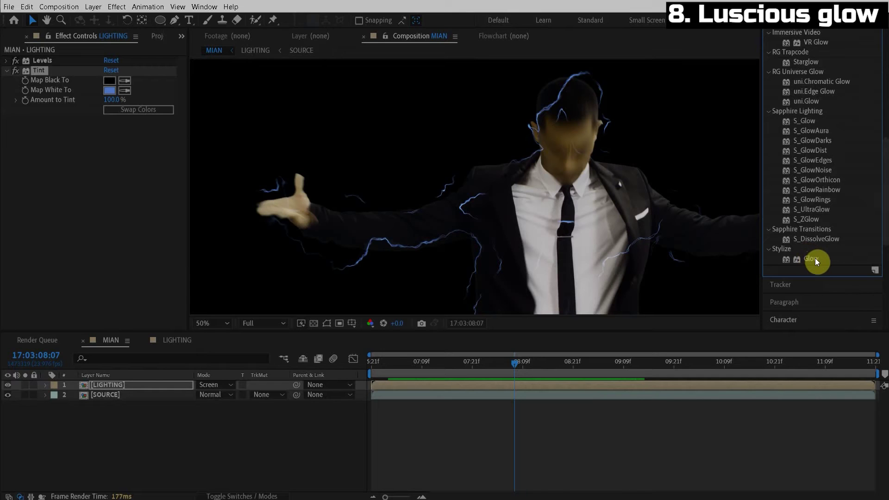
{"action": "left_click_drag", "start_coordinate": [815, 258], "coordinate": [82, 143]}
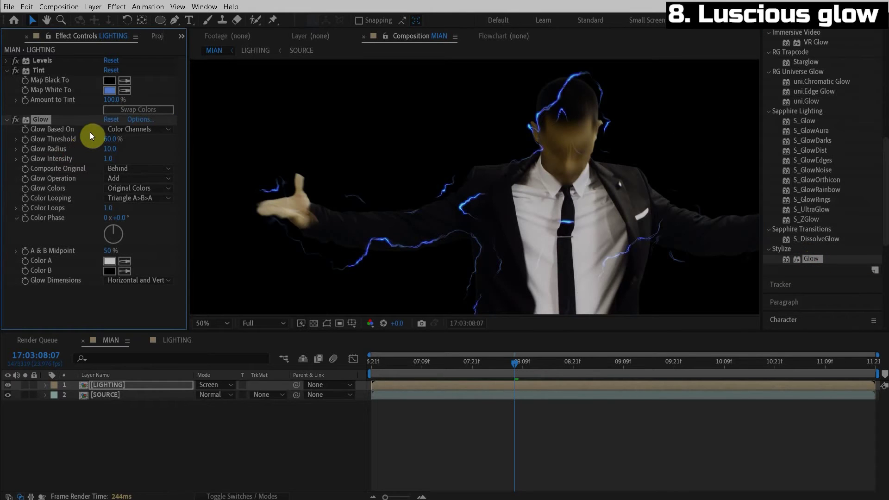
{"action": "left_click", "coordinate": [15, 120]}
{"action": "left_click", "coordinate": [15, 121]}
{"action": "left_click", "coordinate": [14, 120]}
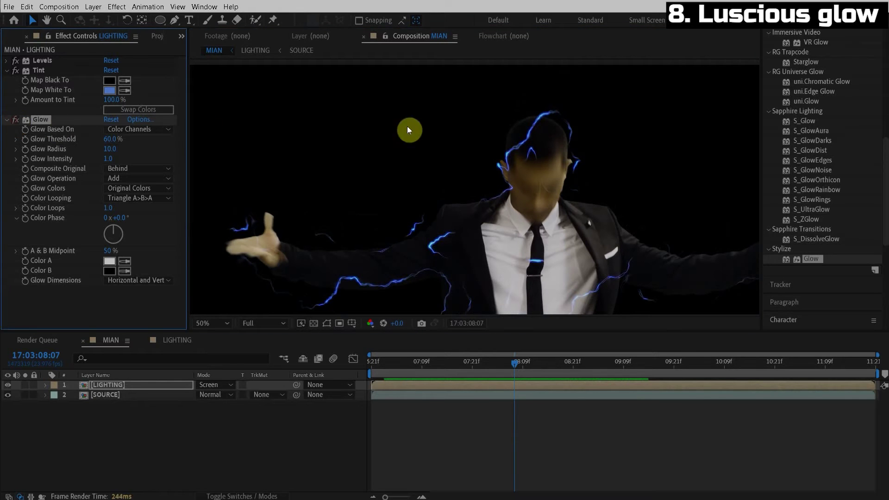
{"action": "scroll", "coordinate": [821, 123], "scroll_direction": "up", "scroll_amount": 1}
Add the Color Correction Exposure effect to the LIGHTING layer, between Tint and Glow.
{"action": "scroll", "coordinate": [822, 127], "scroll_direction": "up", "scroll_amount": 8}
{"action": "left_click", "coordinate": [810, 150]}
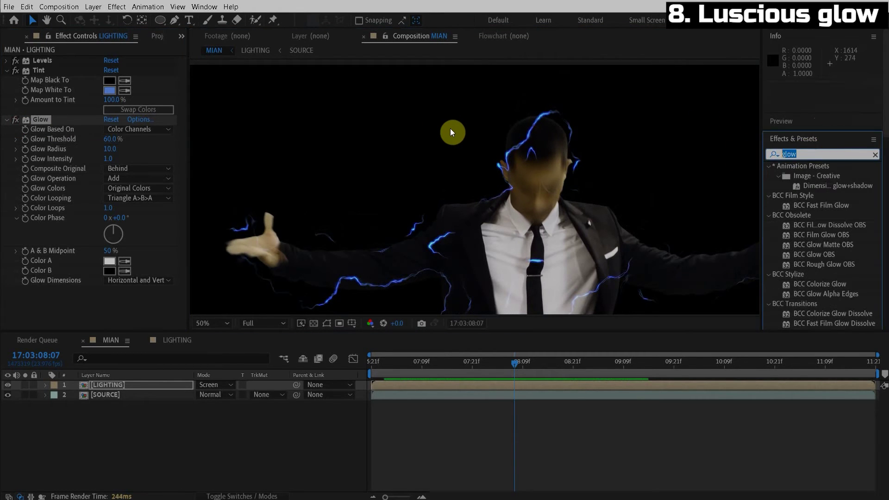
{"action": "type", "text": "exposure"}
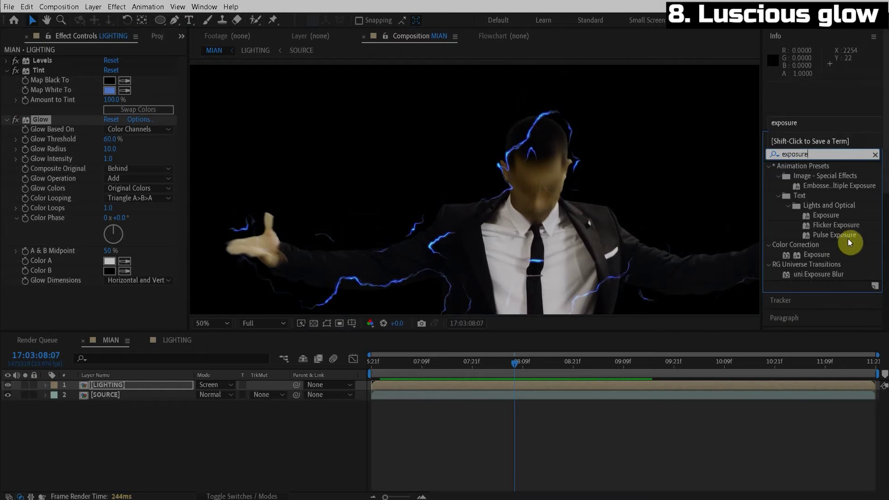
{"action": "left_click_drag", "start_coordinate": [817, 255], "coordinate": [389, 232]}
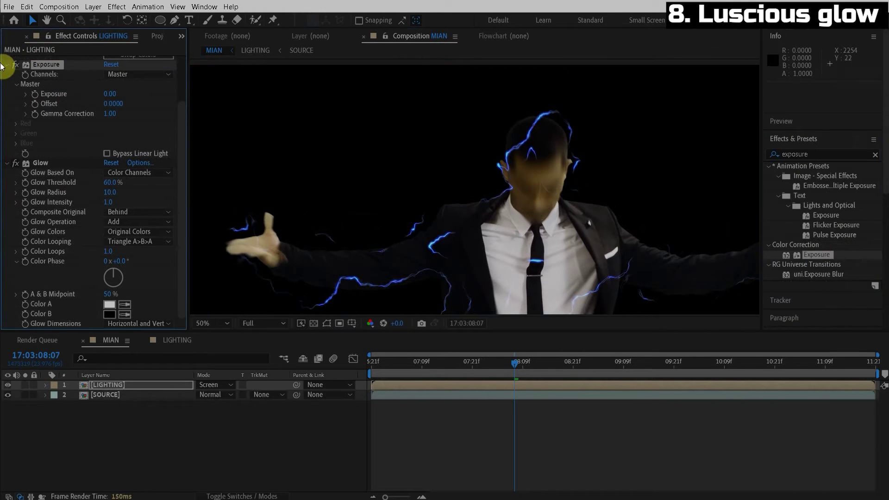
Check the project's color depth setting and return to the LIGHTING layer's effect settings.
{"action": "left_click", "coordinate": [11, 41]}
{"action": "left_click", "coordinate": [157, 37]}
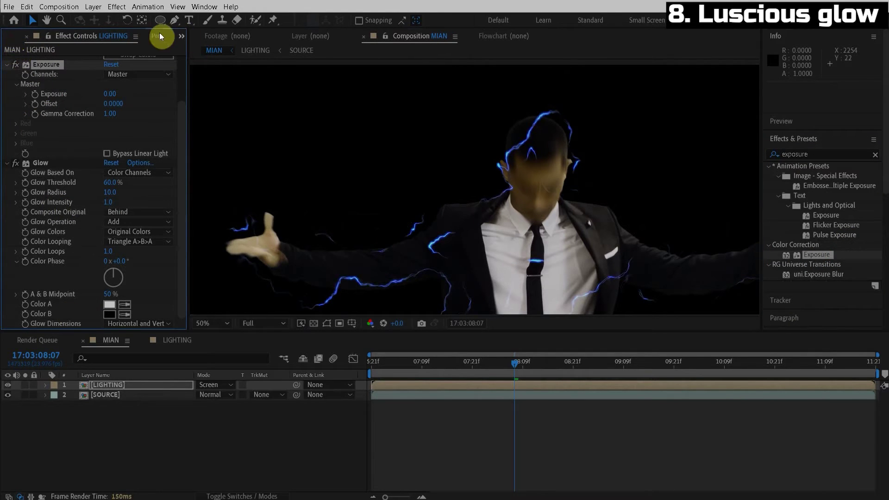
{"action": "left_click", "coordinate": [70, 329], "text": "alt"}
{"action": "left_click", "coordinate": [103, 40]}
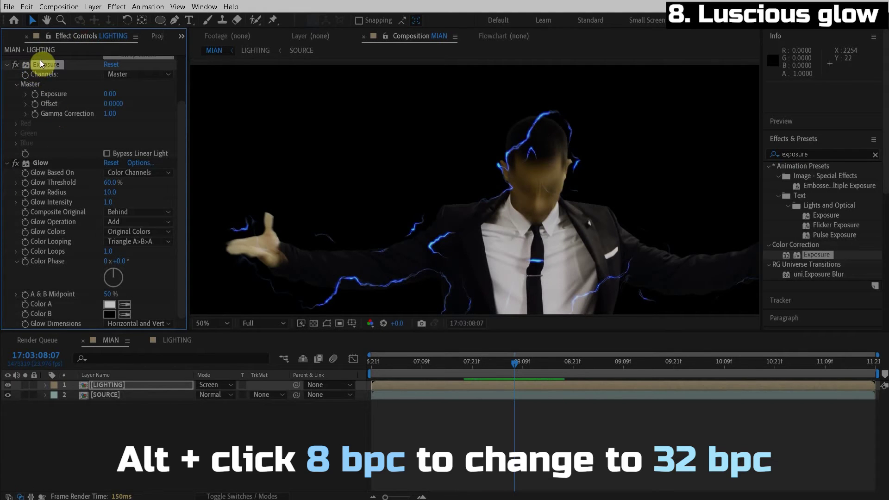
Set the Exposure effect's master exposure to 3.21 and inspect the brightened lightning around the head.
{"action": "left_click", "coordinate": [111, 94]}
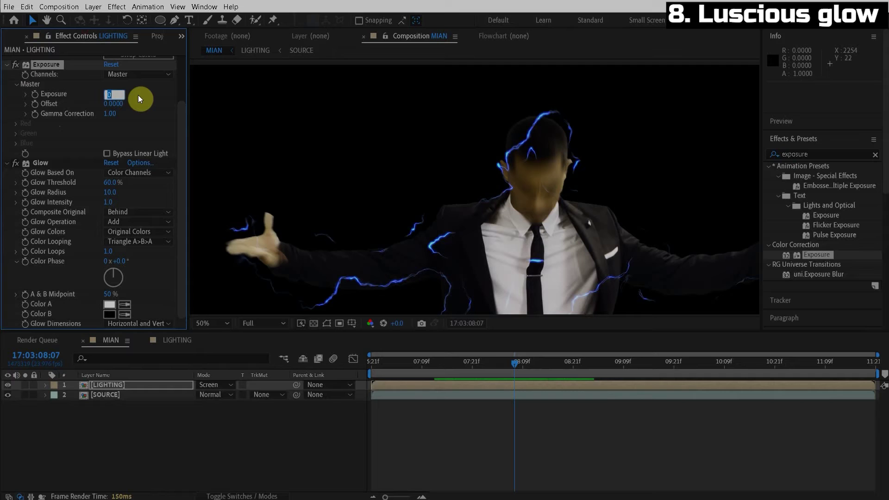
{"action": "type", "text": "3"}
{"action": "key", "text": "Return"}
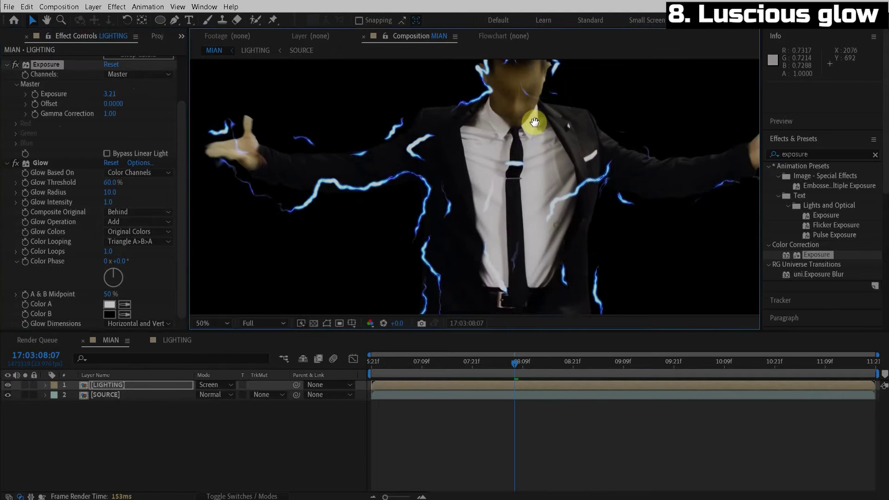
{"action": "left_click_drag", "start_coordinate": [534, 124], "coordinate": [479, 277]}
{"action": "scroll", "coordinate": [567, 183], "scroll_direction": "up", "scroll_amount": 1}
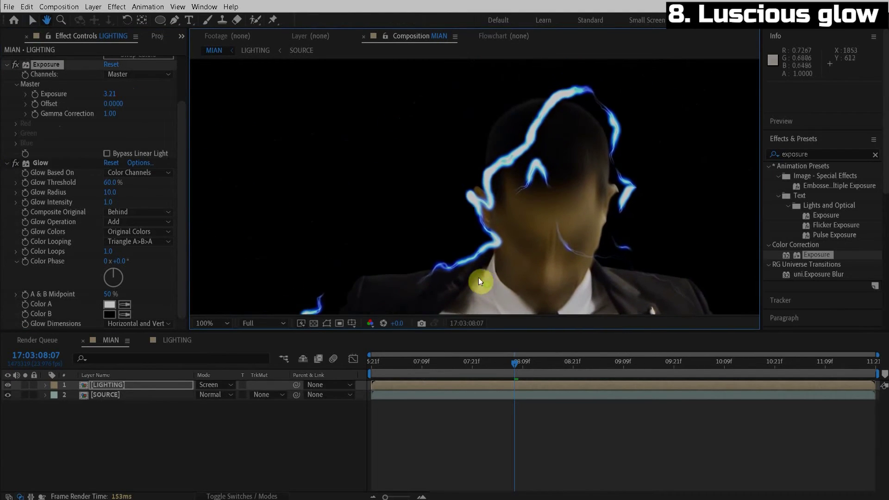
Set the Glow effect's threshold to 25% on the LIGHTING layer.
{"action": "left_click", "coordinate": [112, 183]}
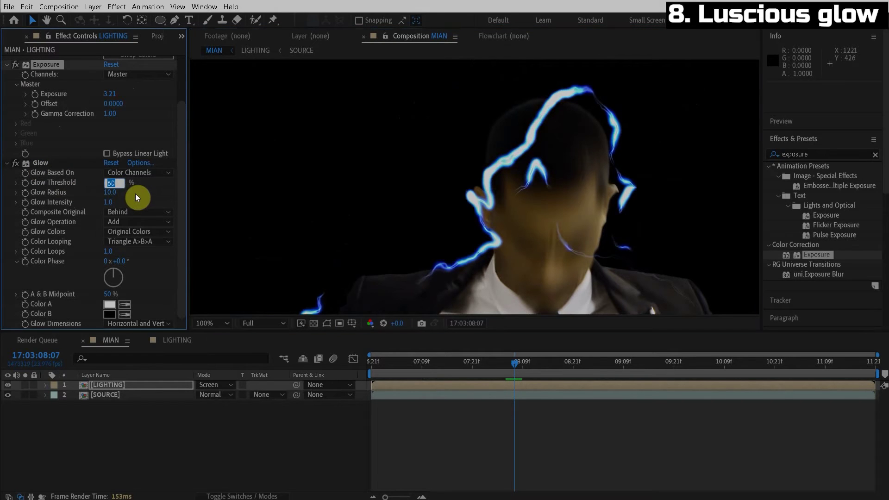
{"action": "type", "text": "25"}
{"action": "left_click", "coordinate": [158, 190]}
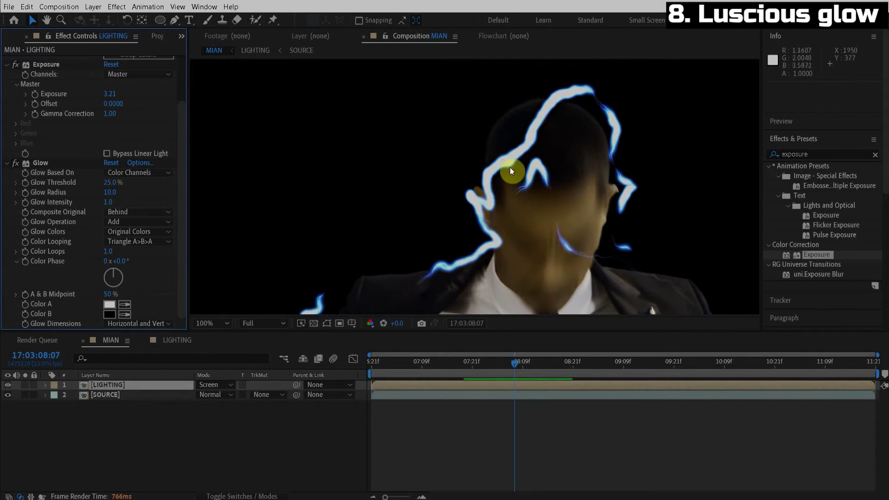
Solo the LIGHTING layer, compare it with and without Glow, and set the Glow radius to 15 and intensity to 0.1.
{"action": "scroll", "coordinate": [564, 246], "scroll_direction": "up", "scroll_amount": 2}
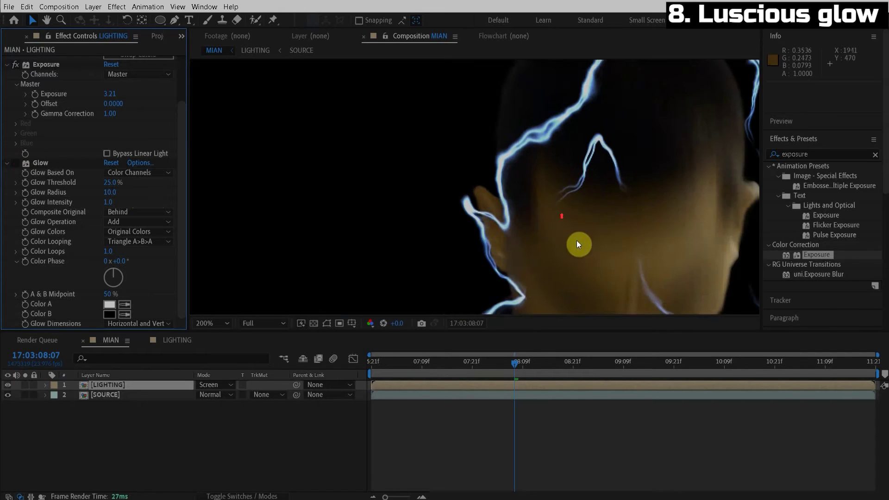
{"action": "left_click", "coordinate": [25, 385]}
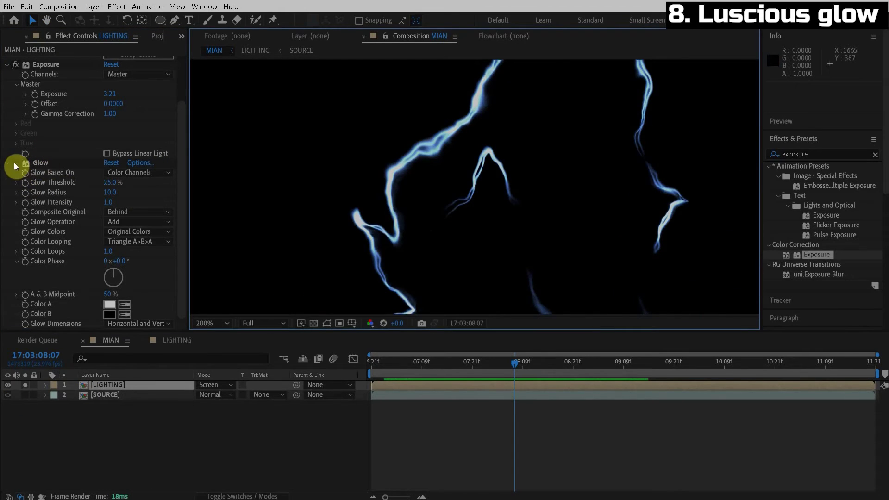
{"action": "left_click", "coordinate": [15, 163]}
{"action": "left_click", "coordinate": [15, 164]}
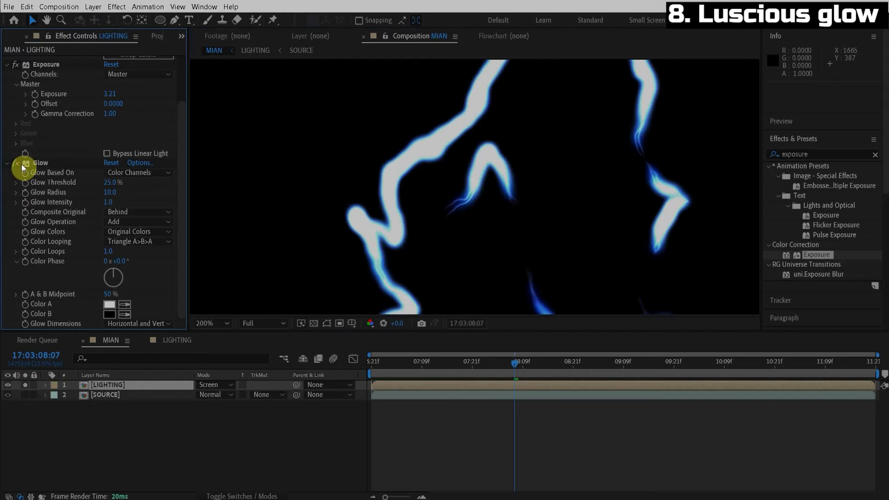
{"action": "left_click_drag", "start_coordinate": [107, 206], "coordinate": [74, 232]}
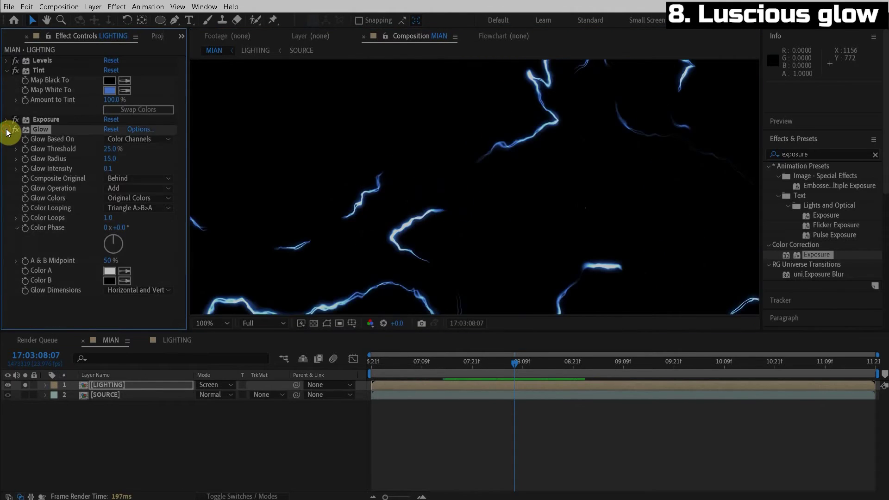
Duplicate the Glow effect and set the second glow's radius to 75 and intensity to 0.2.
{"action": "left_click", "coordinate": [7, 129]}
{"action": "key", "text": "ctrl+d"}
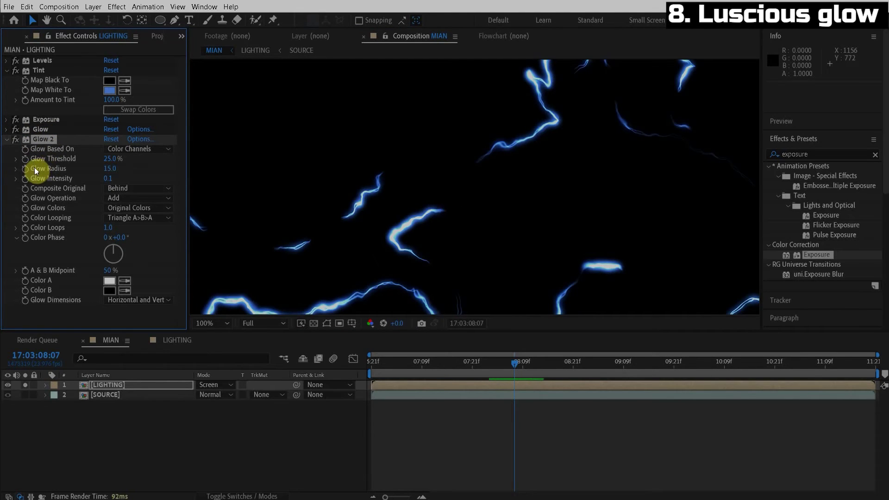
{"action": "mouse_move", "coordinate": [110, 169]}
{"action": "left_mouse_down"}
{"action": "mouse_move", "coordinate": [134, 173]}
{"action": "mouse_move", "coordinate": [113, 165]}
{"action": "mouse_move", "coordinate": [120, 179]}
{"action": "left_mouse_up"}
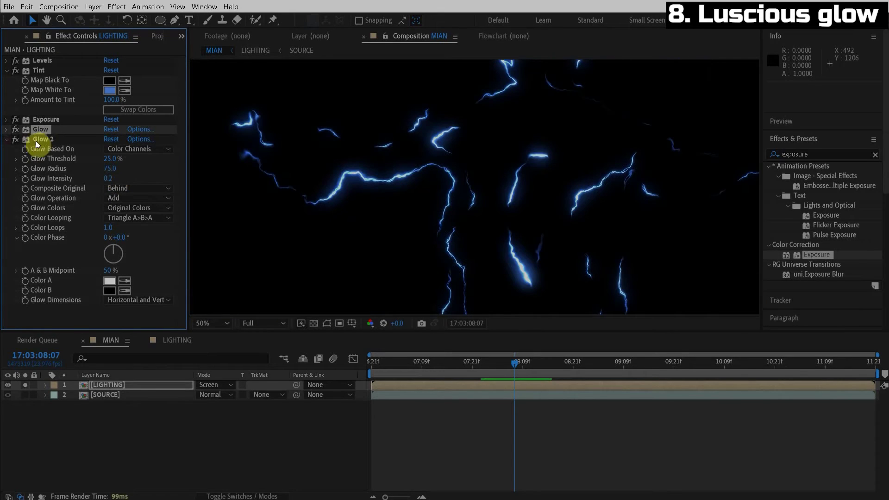
Duplicate the second glow to make a third one with a radius of 250 and an intensity of 0.6.
{"action": "left_click", "coordinate": [7, 141]}
{"action": "left_click", "coordinate": [53, 141]}
{"action": "key", "text": "ctrl+d"}
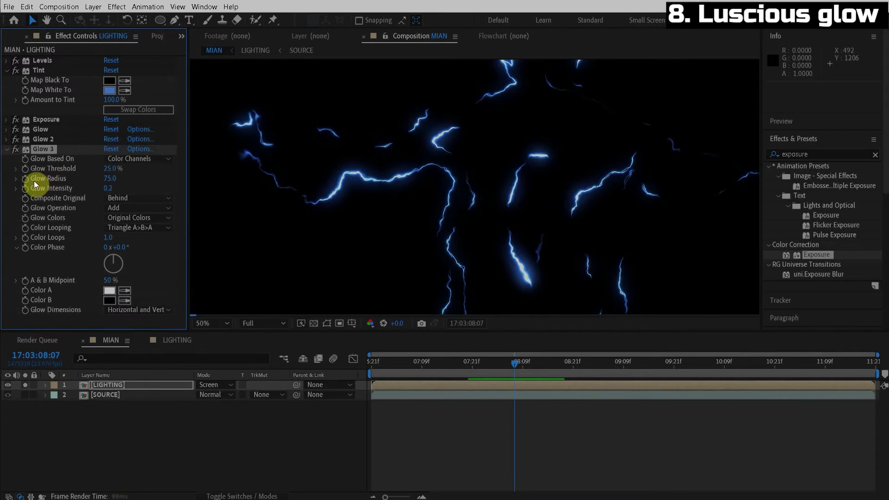
{"action": "left_click", "coordinate": [111, 179]}
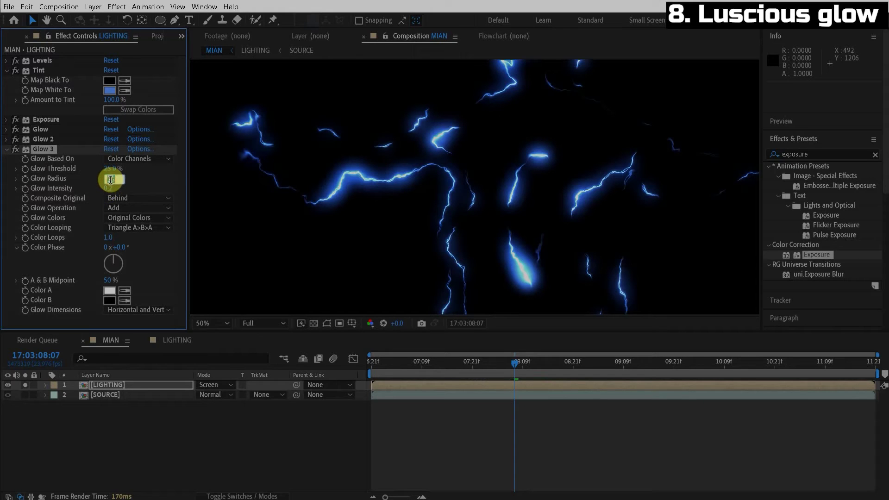
{"action": "type", "text": "250"}
{"action": "key", "text": "Return"}
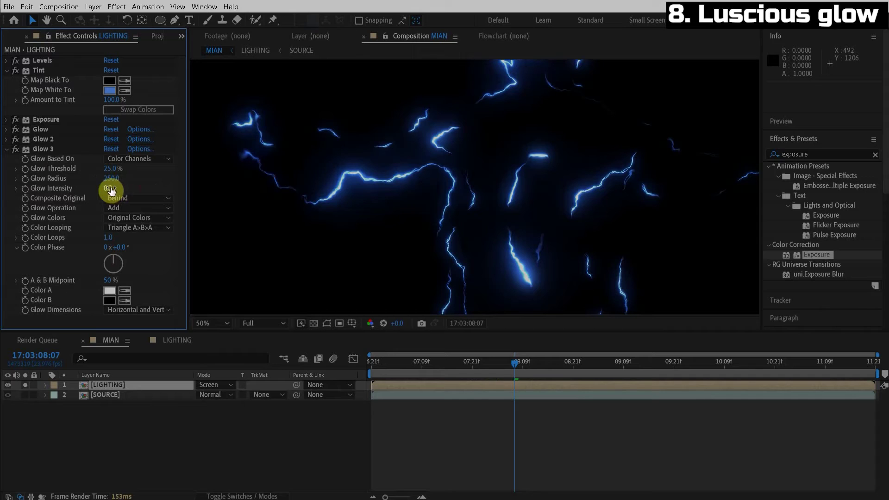
{"action": "left_click_drag", "start_coordinate": [114, 188], "coordinate": [139, 188]}
Examine how evenly the layered glow is distributed along the lightning bolts, both close up and zoomed out.
{"action": "key", "text": "comma"}
{"action": "key", "text": "period"}
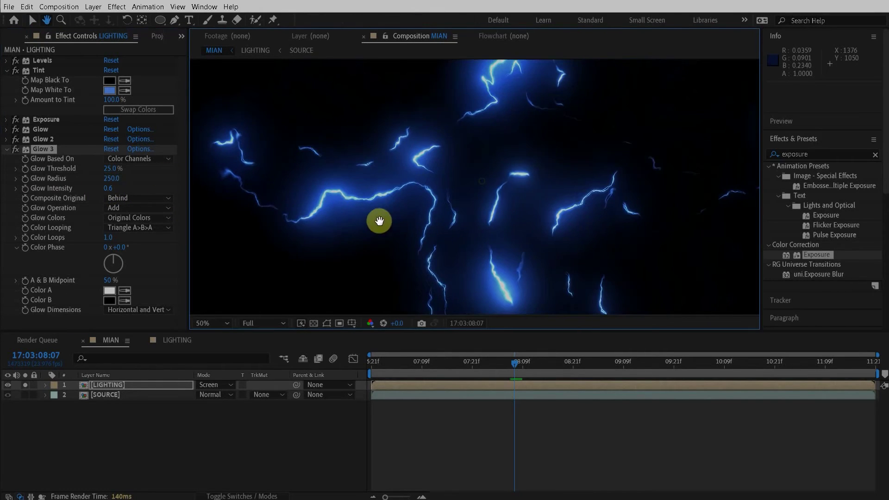
{"action": "left_click_drag", "start_coordinate": [496, 171], "coordinate": [432, 173]}
{"action": "left_click_drag", "start_coordinate": [496, 206], "coordinate": [687, 214]}
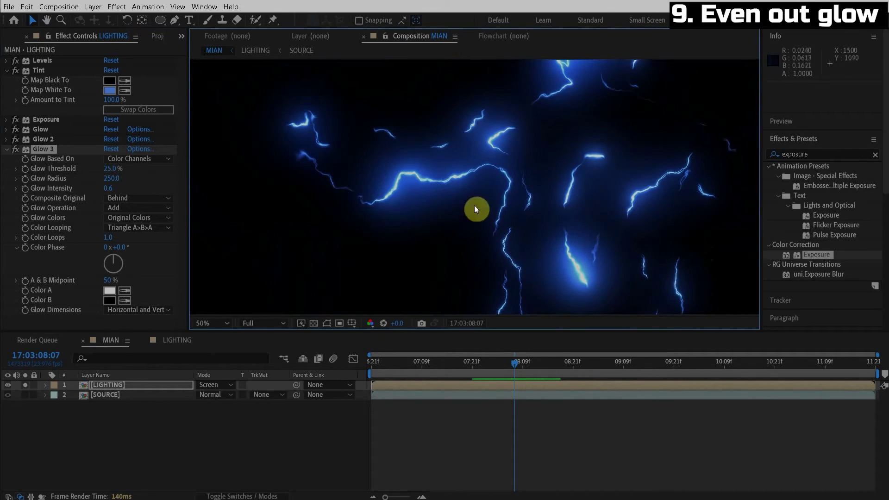
{"action": "key", "text": "period"}
{"action": "left_click_drag", "start_coordinate": [554, 206], "coordinate": [413, 202]}
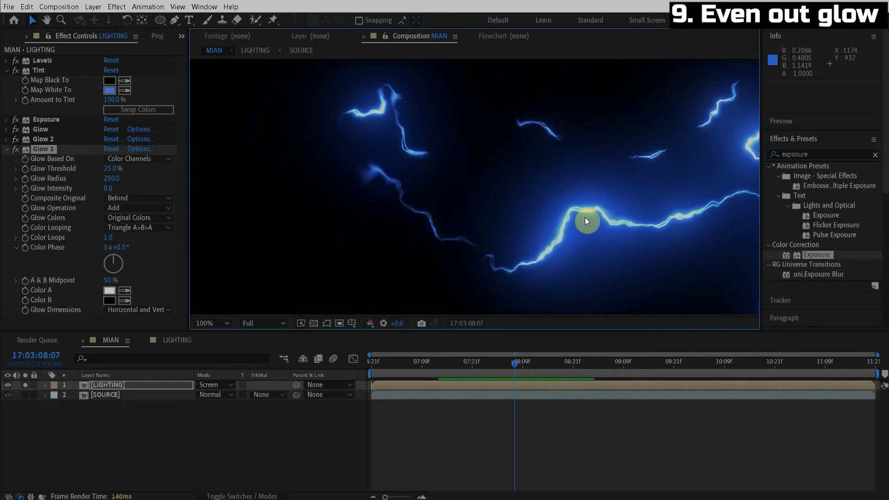
{"action": "key", "text": "comma"}
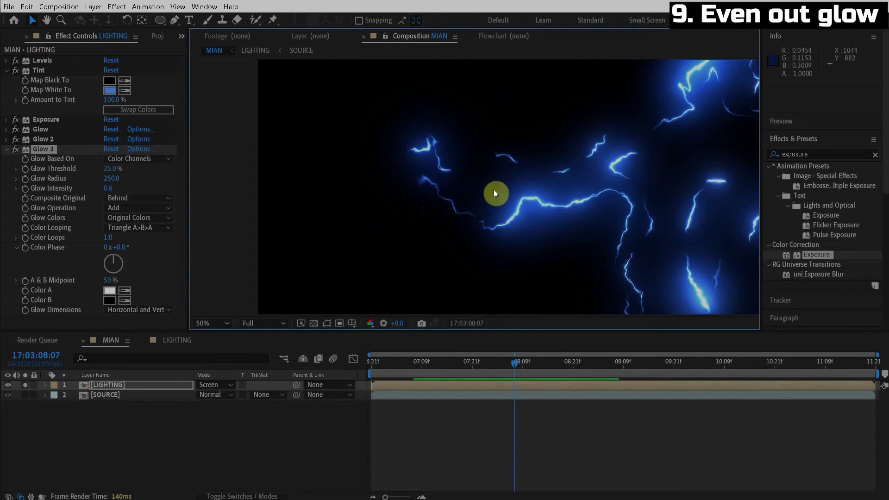
Pre-compose the LIGHTING layer as LIGHTING Comp 1, leaving all attributes in MIAN, and open the new composition.
{"action": "left_click", "coordinate": [117, 386]}
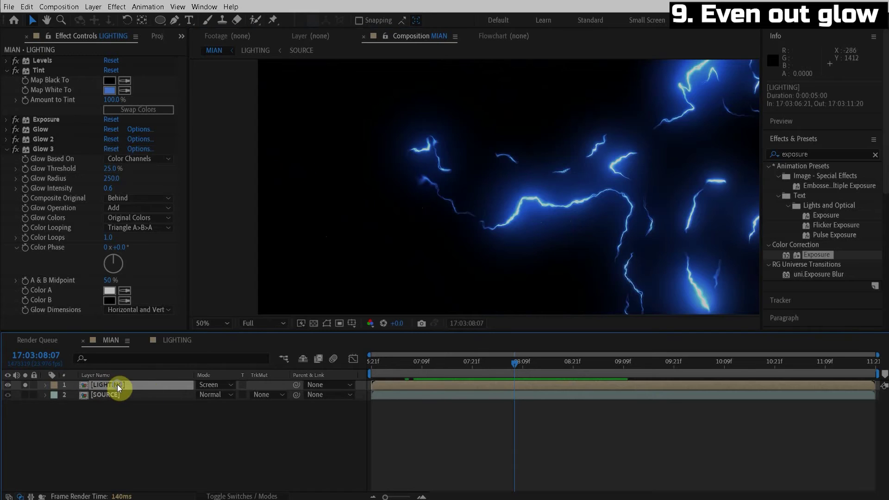
{"action": "right_click", "coordinate": [117, 385]}
{"action": "left_click", "coordinate": [185, 328]}
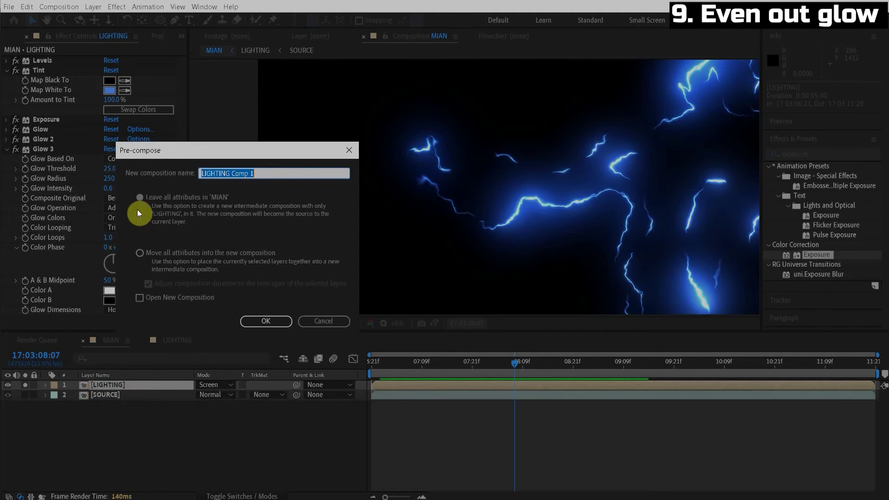
{"action": "left_click", "coordinate": [263, 319]}
{"action": "double_click", "coordinate": [126, 385]}
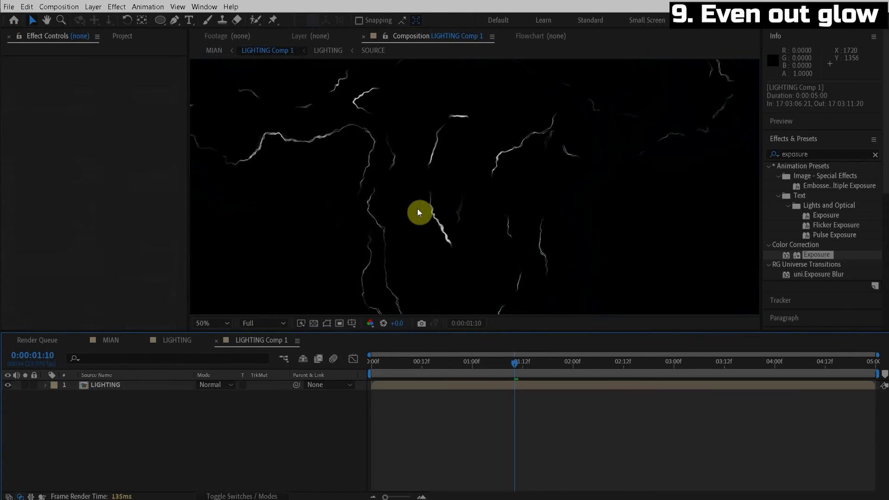
Duplicate the LIGHTING layer inside LIGHTING Comp 1, set the upper copy's blending mode to Subtract, and compare with the copy hidden.
{"action": "scroll", "coordinate": [430, 225], "scroll_direction": "up", "scroll_amount": 2}
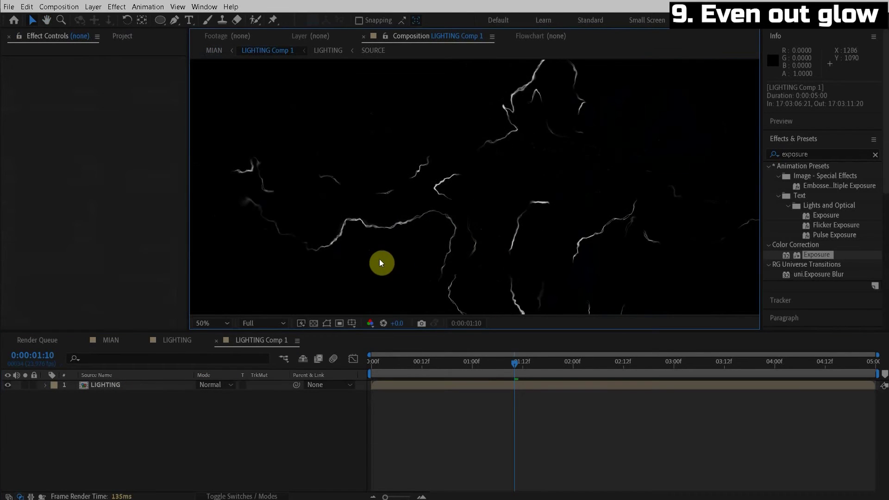
{"action": "left_click_drag", "start_coordinate": [343, 250], "coordinate": [424, 229]}
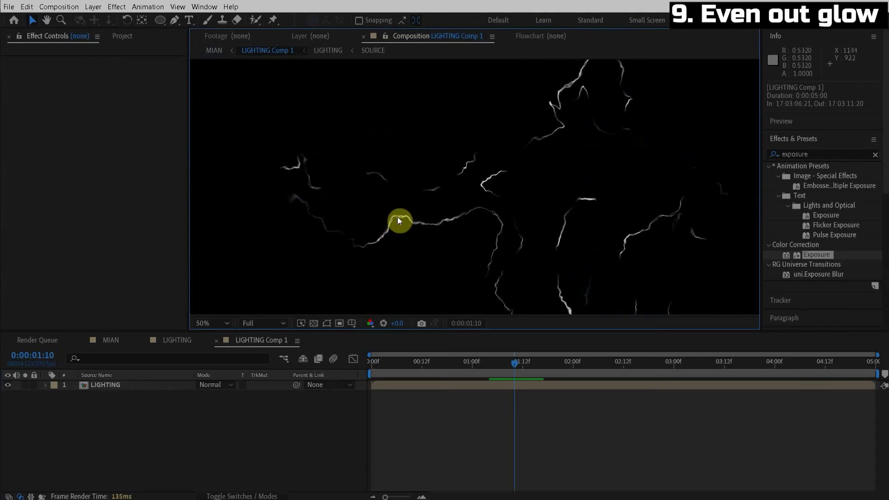
{"action": "scroll", "coordinate": [420, 224], "scroll_direction": "up", "scroll_amount": 2}
{"action": "left_click", "coordinate": [109, 385]}
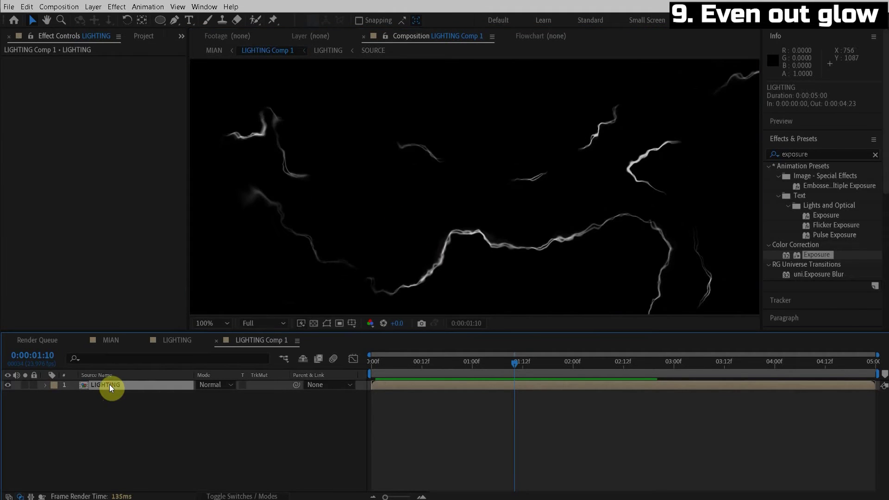
{"action": "key", "text": "ctrl+d"}
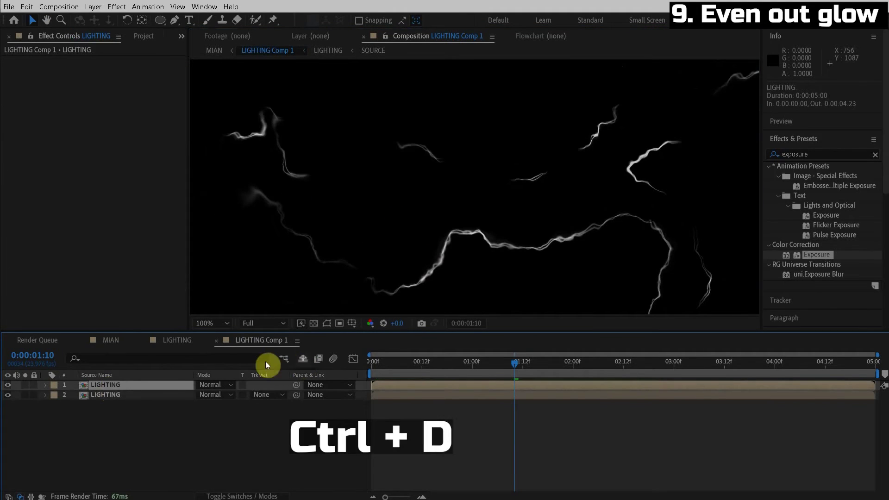
{"action": "left_click", "coordinate": [314, 323]}
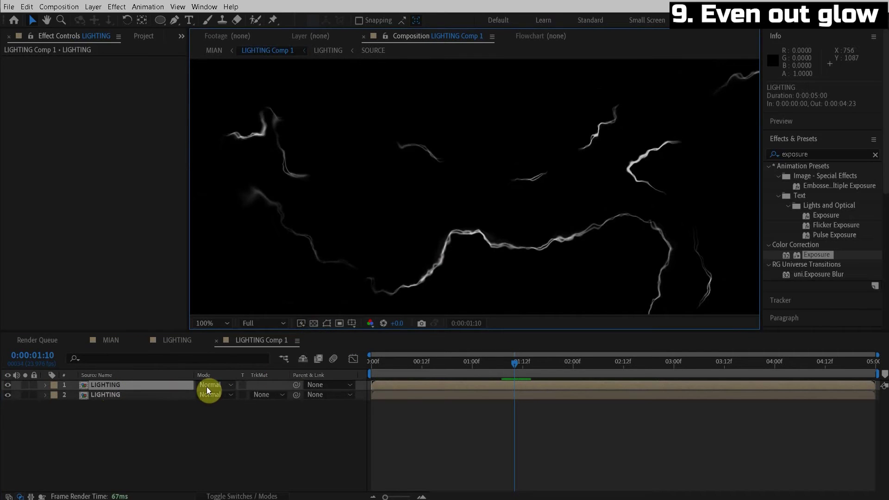
{"action": "left_click", "coordinate": [219, 385]}
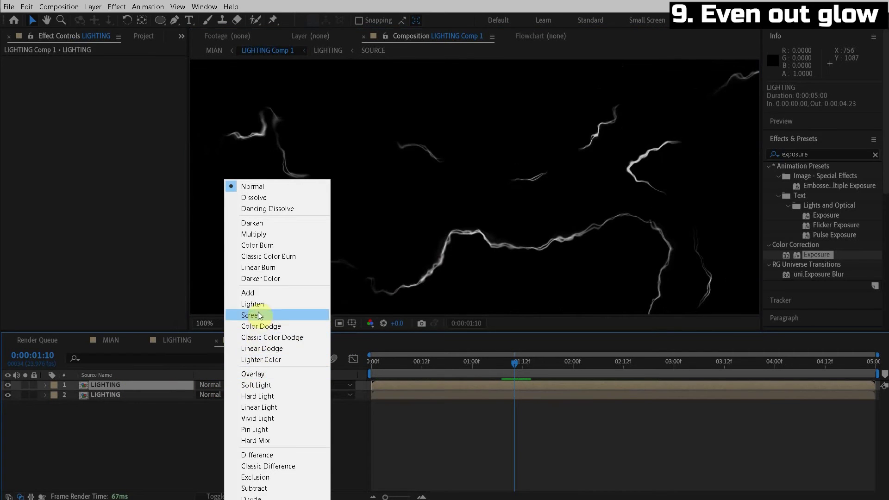
{"action": "left_click", "coordinate": [259, 489]}
{"action": "left_click", "coordinate": [7, 385]}
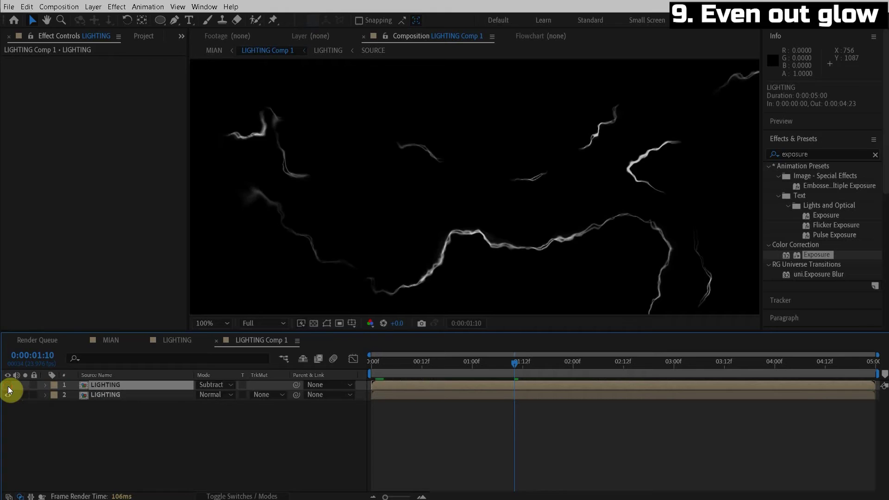
{"action": "left_click", "coordinate": [7, 385]}
Add Fast Box Blur to the upper LIGHTING copy with a blur radius of 2 and compare the lightning with the copy hidden.
{"action": "left_click", "coordinate": [822, 155]}
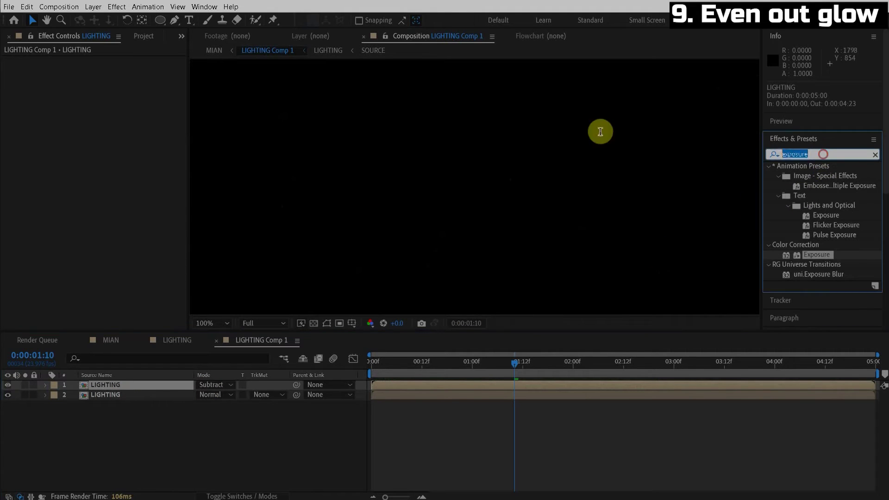
{"action": "type", "text": "fast"}
{"action": "left_click", "coordinate": [821, 314]}
{"action": "left_click_drag", "start_coordinate": [820, 313], "coordinate": [258, 387]}
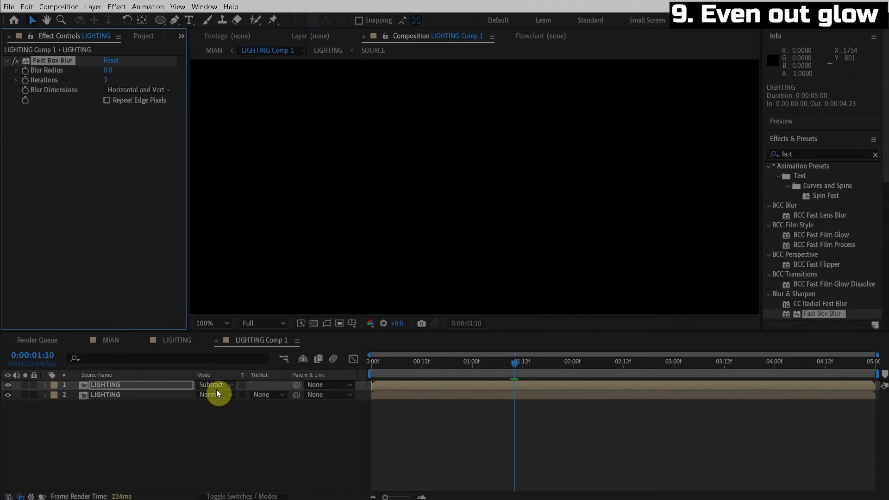
{"action": "left_click_drag", "start_coordinate": [113, 70], "coordinate": [119, 70]}
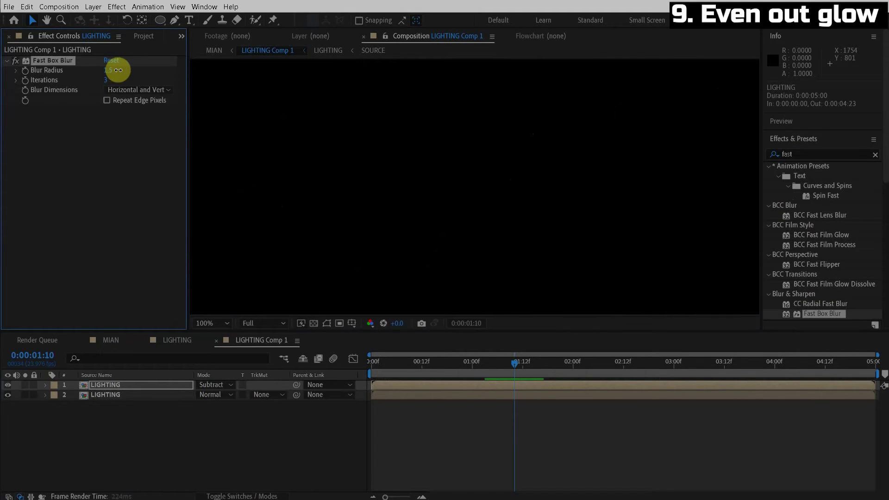
{"action": "left_click", "coordinate": [8, 387]}
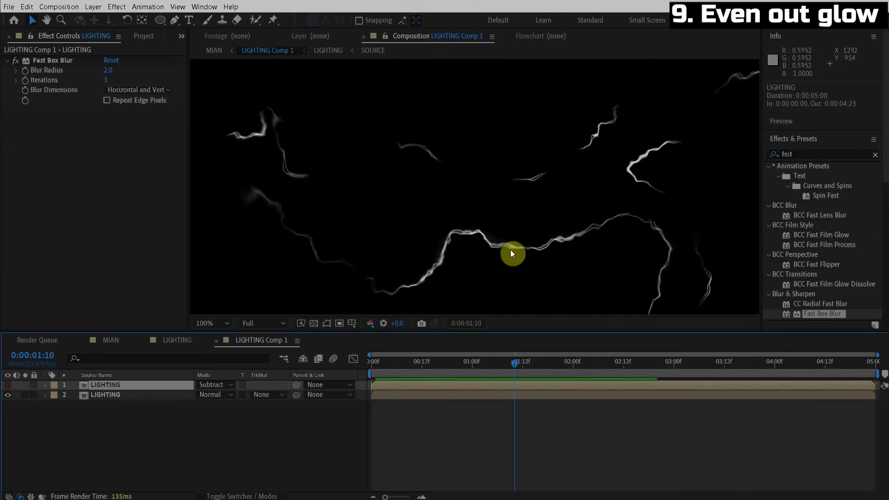
{"action": "left_click", "coordinate": [7, 385]}
{"action": "left_click", "coordinate": [6, 386]}
{"action": "left_click", "coordinate": [6, 386]}
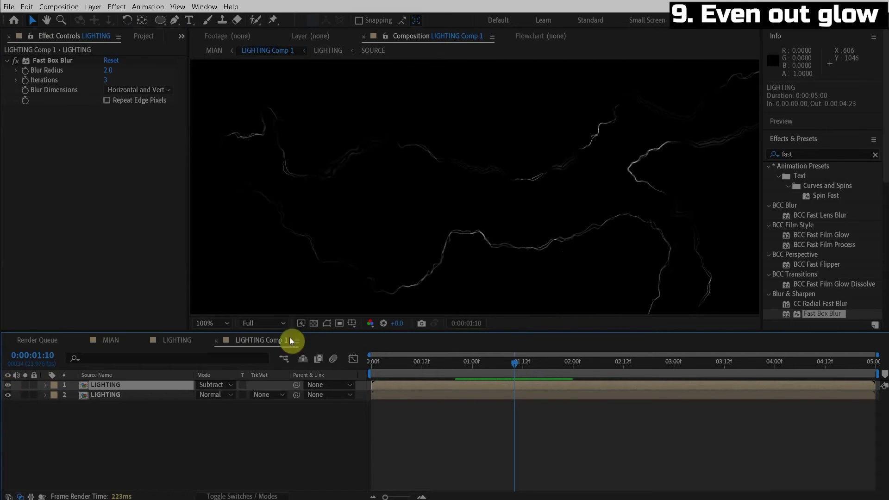
Set the upper LIGHTING copy's blending mode to Normal, solo it, and raise its Fast Box Blur radius to 12.
{"action": "left_click", "coordinate": [213, 385]}
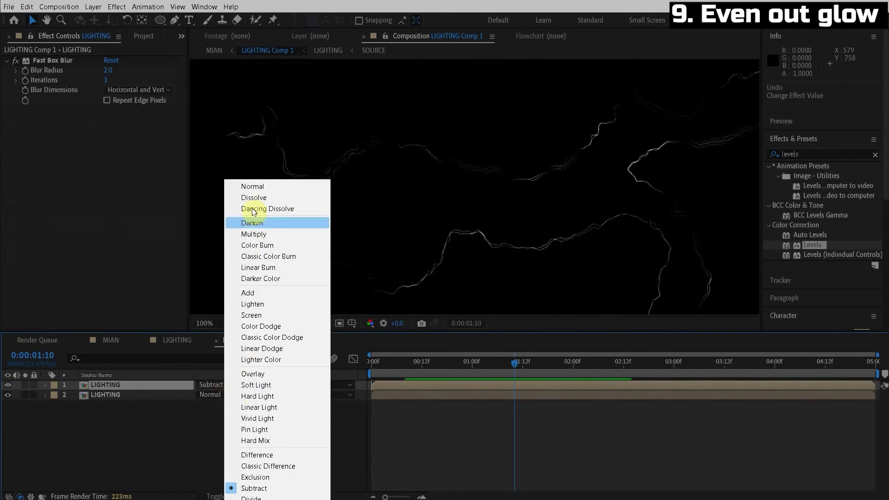
{"action": "left_click", "coordinate": [252, 186]}
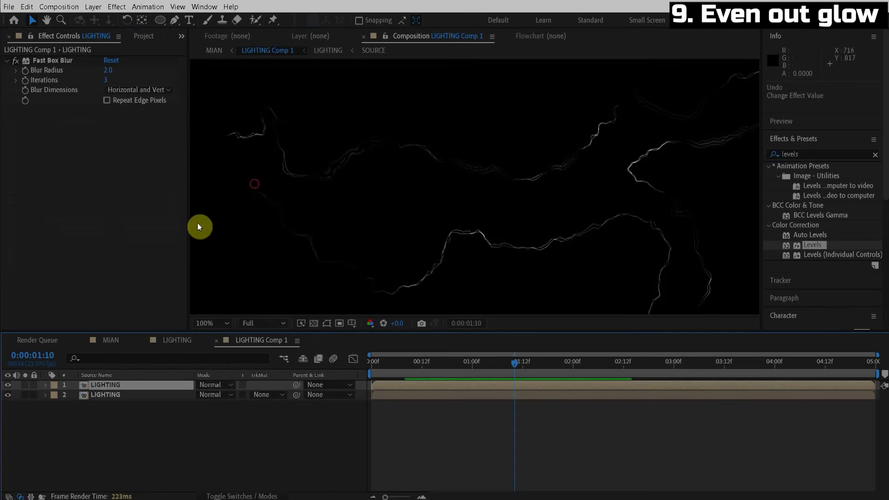
{"action": "left_click", "coordinate": [25, 386]}
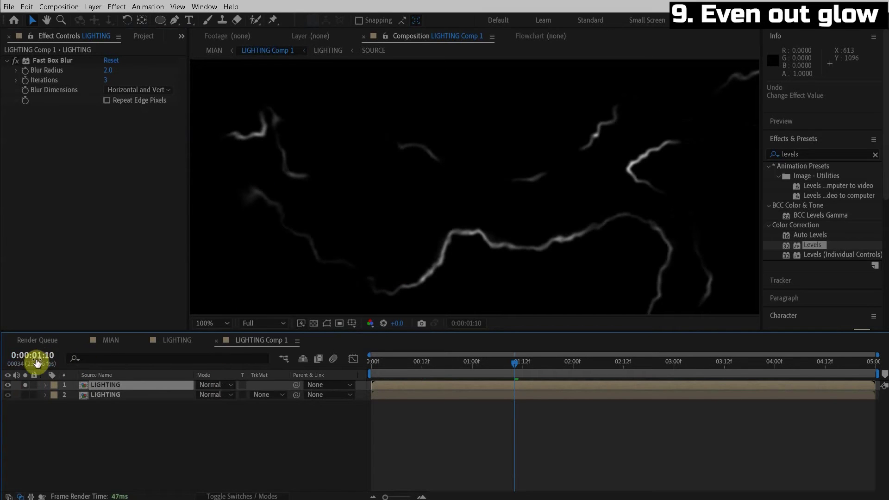
{"action": "key", "text": "h"}
{"action": "left_click_drag", "start_coordinate": [354, 212], "coordinate": [368, 189]}
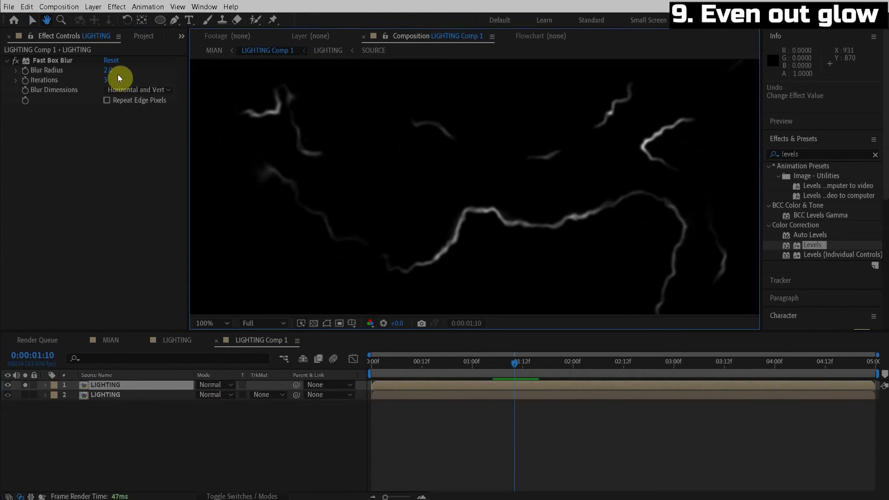
{"action": "left_click_drag", "start_coordinate": [111, 71], "coordinate": [114, 70]}
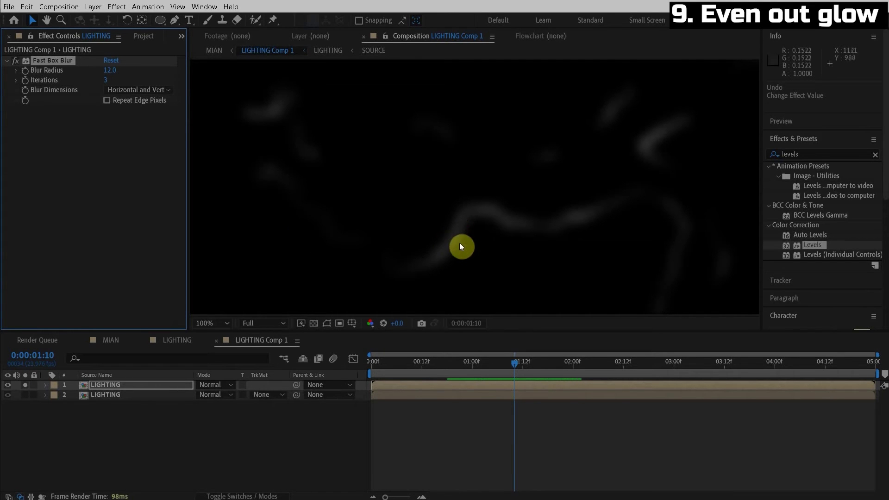
Add the Levels effect to the soloed LIGHTING copy after the blur and set Input Black to 0.0588.
{"action": "double_click", "coordinate": [818, 246]}
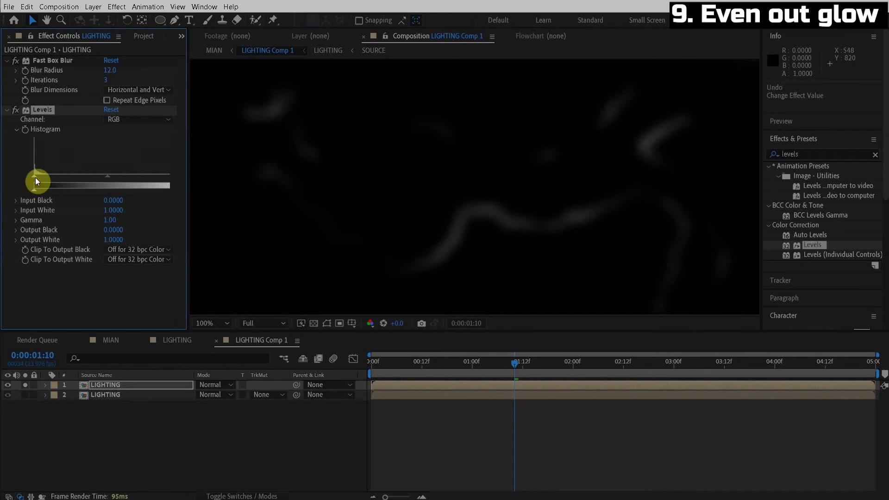
{"action": "left_click_drag", "start_coordinate": [39, 179], "coordinate": [43, 179]}
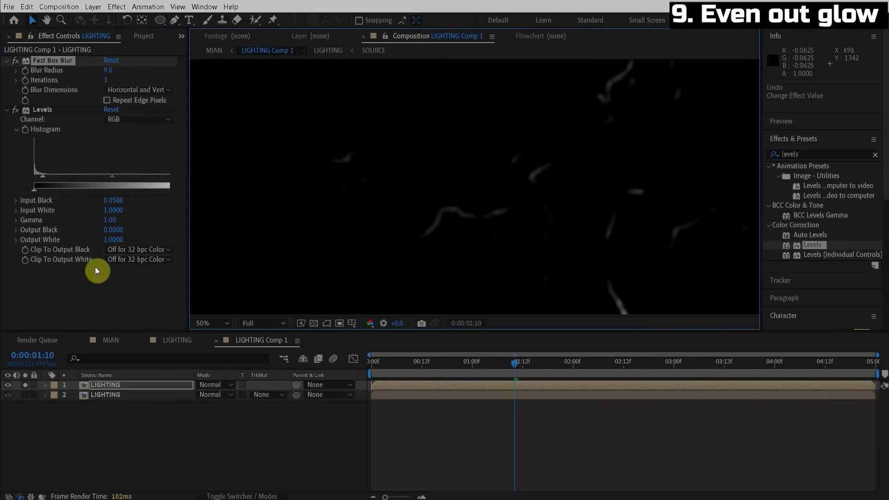
Set the blending mode of the blurred upper LIGHTING copy in LIGHTING Comp 1 to Subtract.
{"action": "left_click", "coordinate": [221, 385]}
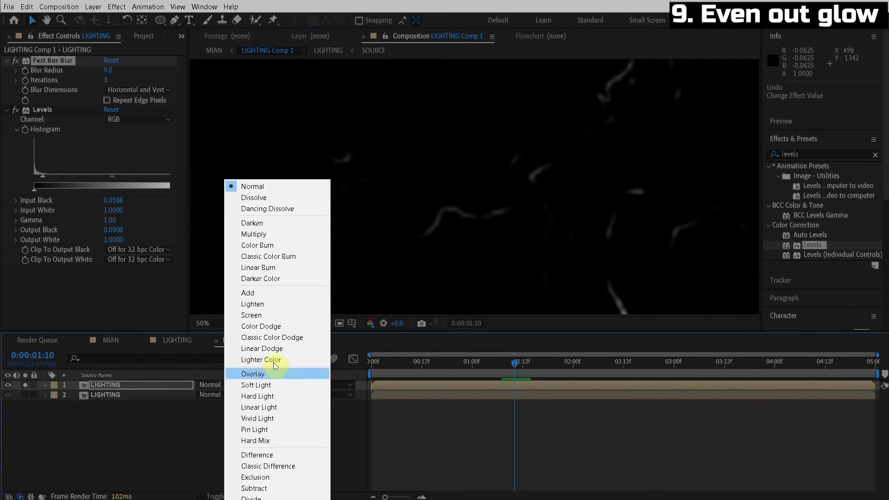
{"action": "left_click", "coordinate": [254, 488]}
{"action": "scroll", "coordinate": [550, 202], "scroll_direction": "up", "scroll_amount": 2}
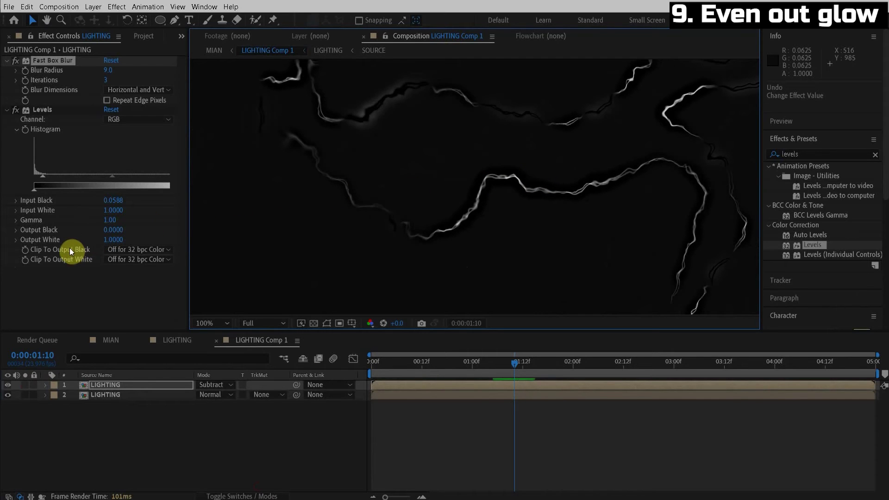
Turn on Clip To Output Black and Clip To Output White in the copy's Levels effect and compare the lightning with the copy hidden.
{"action": "left_click", "coordinate": [140, 249]}
{"action": "left_click", "coordinate": [135, 261]}
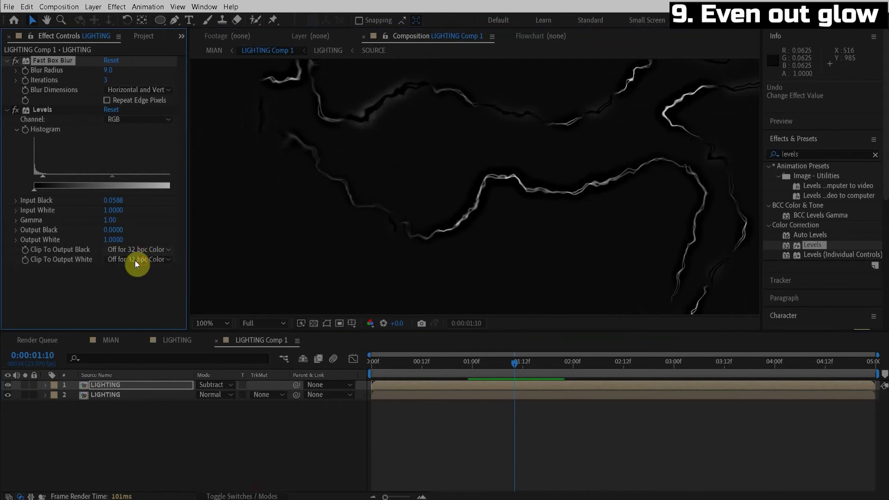
{"action": "left_click", "coordinate": [134, 259]}
{"action": "left_click", "coordinate": [136, 271]}
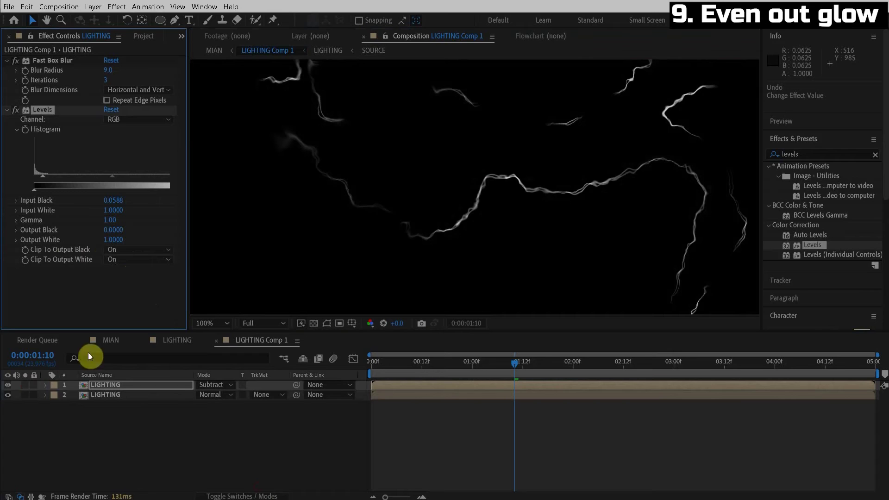
{"action": "left_click", "coordinate": [8, 385]}
{"action": "left_click", "coordinate": [8, 385]}
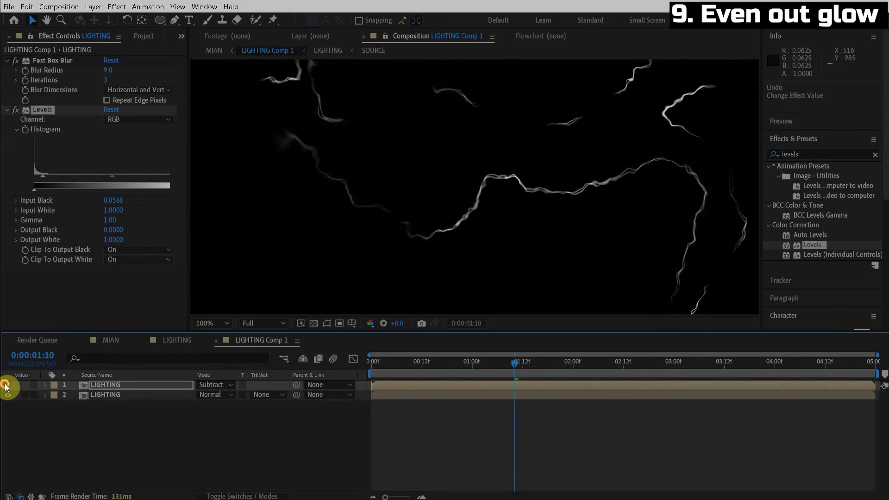
{"action": "left_click", "coordinate": [6, 384]}
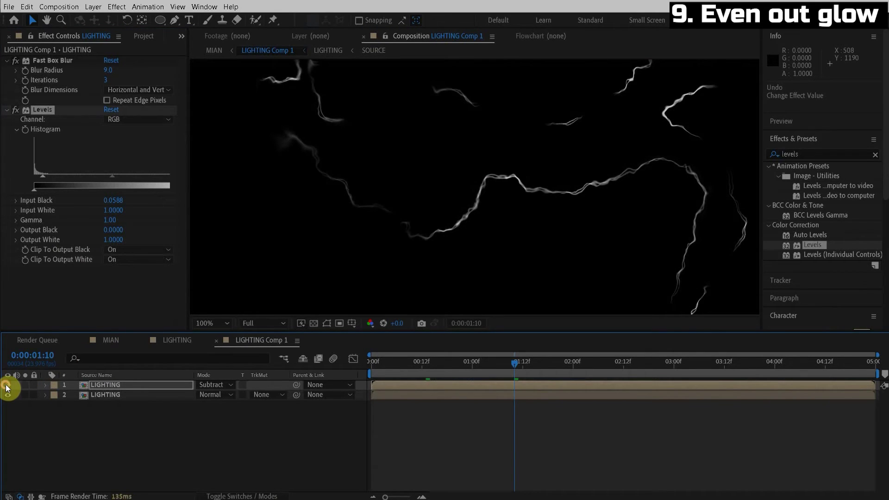
Return to the MIAN composition and raise the Exposure effect on LIGHTING Comp 1 to 5.04.
{"action": "left_click", "coordinate": [214, 51]}
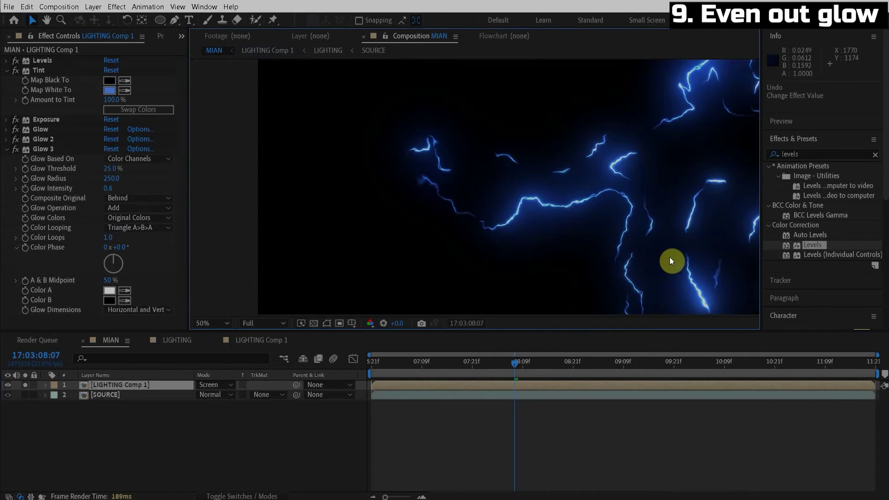
{"action": "left_click_drag", "start_coordinate": [490, 216], "coordinate": [568, 241]}
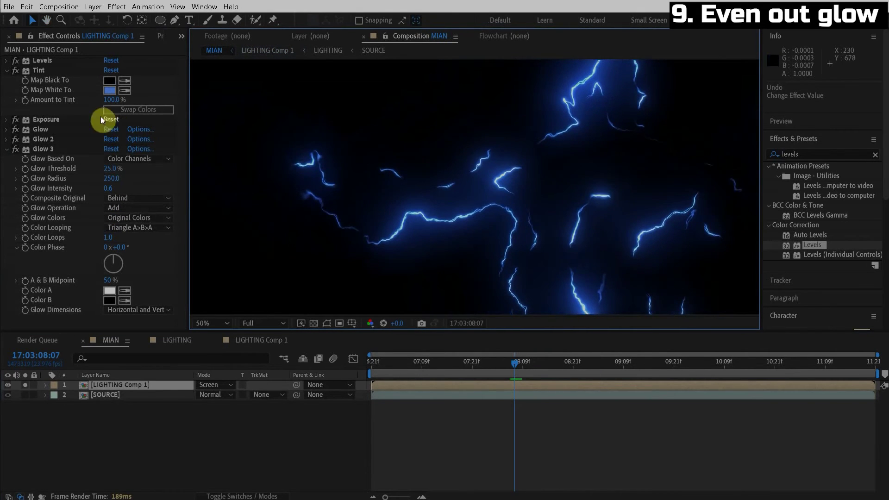
{"action": "left_click", "coordinate": [5, 119]}
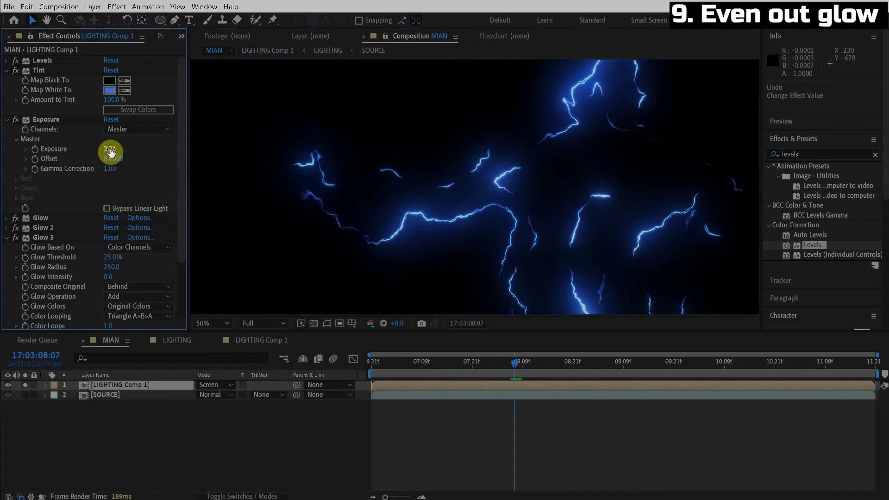
{"action": "left_click_drag", "start_coordinate": [110, 149], "coordinate": [182, 145]}
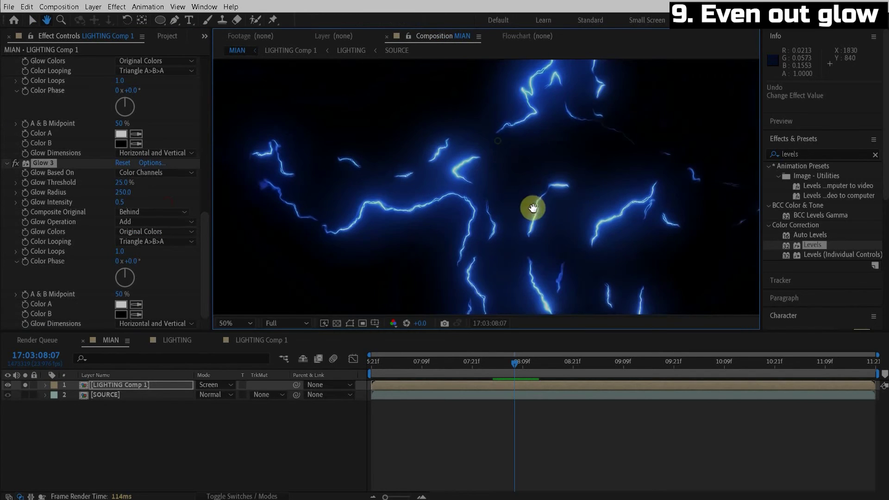
Collapse the Glow, Exposure and Tint settings and inspect the evened-out lightning alone and over the source footage.
{"action": "left_click_drag", "start_coordinate": [533, 208], "coordinate": [534, 209]}
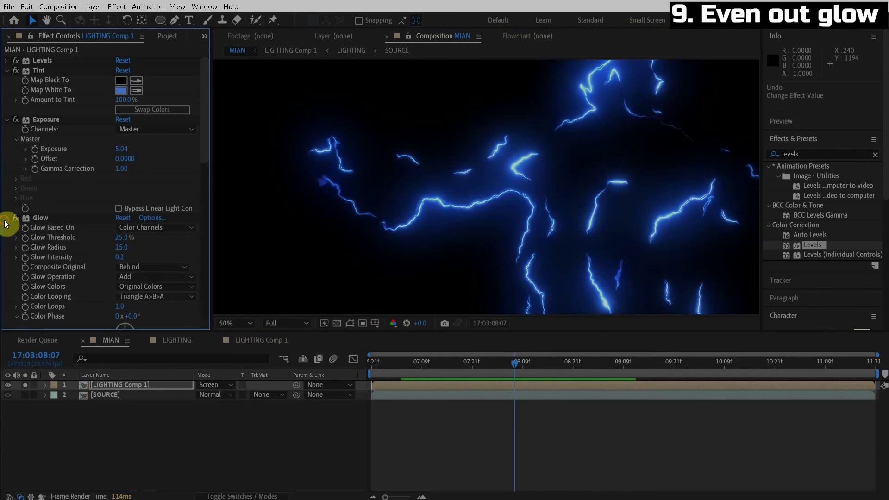
{"action": "left_click", "coordinate": [7, 215]}
{"action": "left_click", "coordinate": [6, 119]}
{"action": "left_click", "coordinate": [7, 70]}
{"action": "key", "text": "h"}
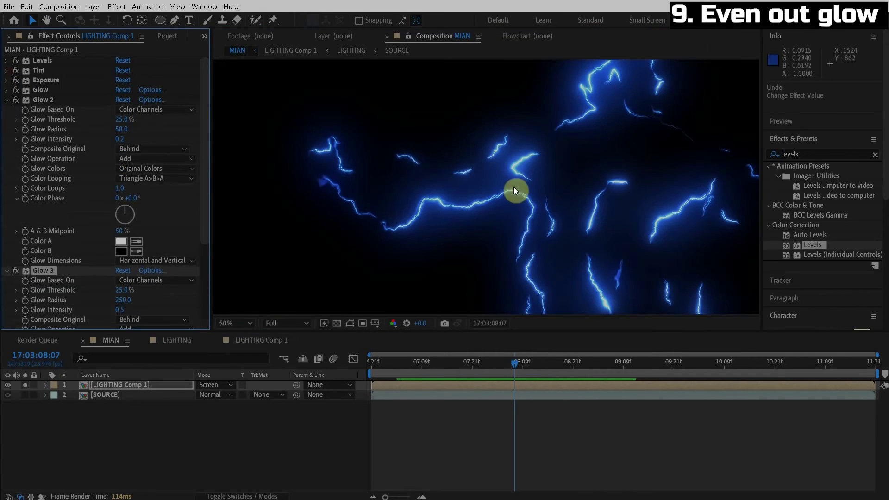
{"action": "left_click_drag", "start_coordinate": [513, 189], "coordinate": [471, 213]}
{"action": "key", "text": "v"}
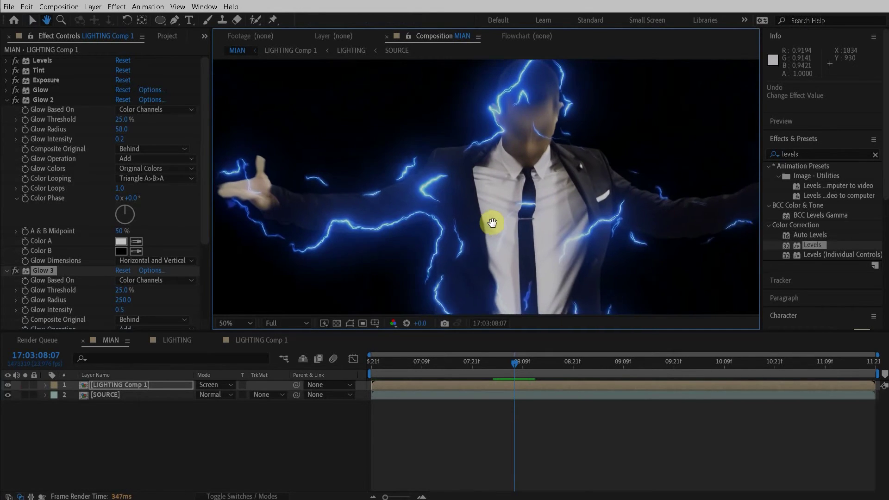
{"action": "left_click_drag", "start_coordinate": [486, 221], "coordinate": [568, 235]}
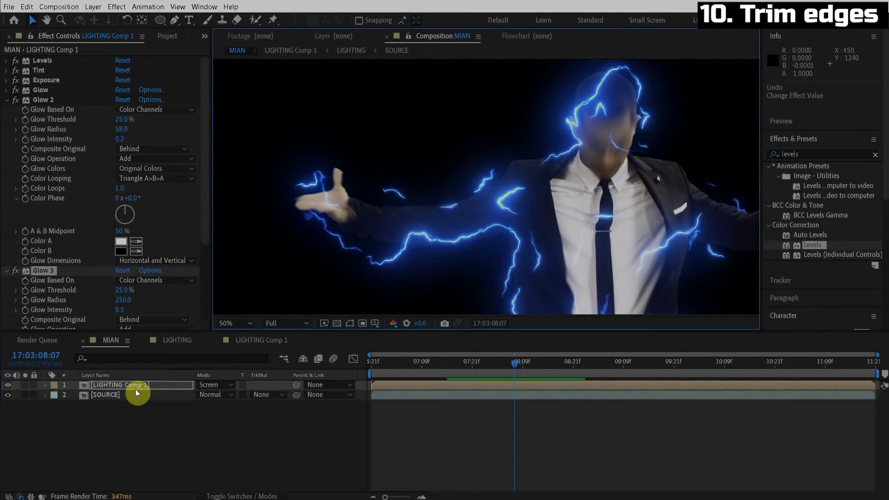
Open LIGHTING Comp 1 and add SOURCE above the LIGHTING layers with Fast Box Blur radius 21 and Simple Choker at -1.30.
{"action": "left_click", "coordinate": [123, 396]}
{"action": "double_click", "coordinate": [123, 386]}
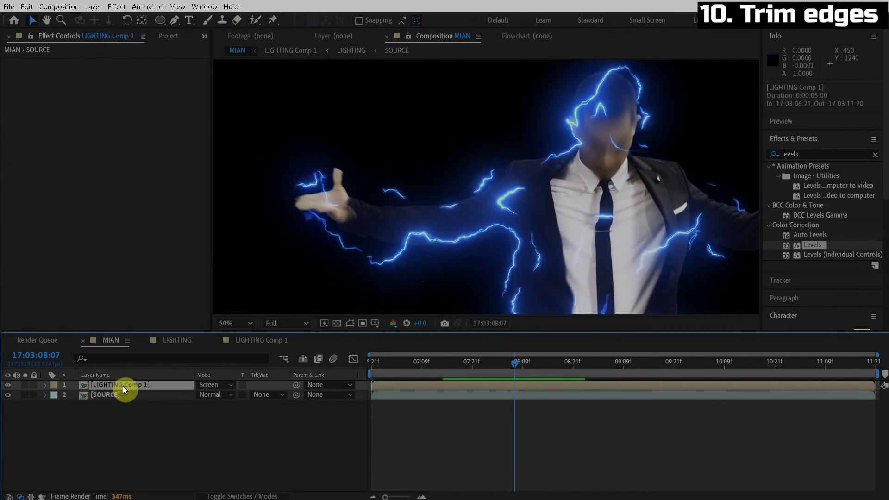
{"action": "scroll", "coordinate": [399, 252], "scroll_direction": "down", "scroll_amount": 4}
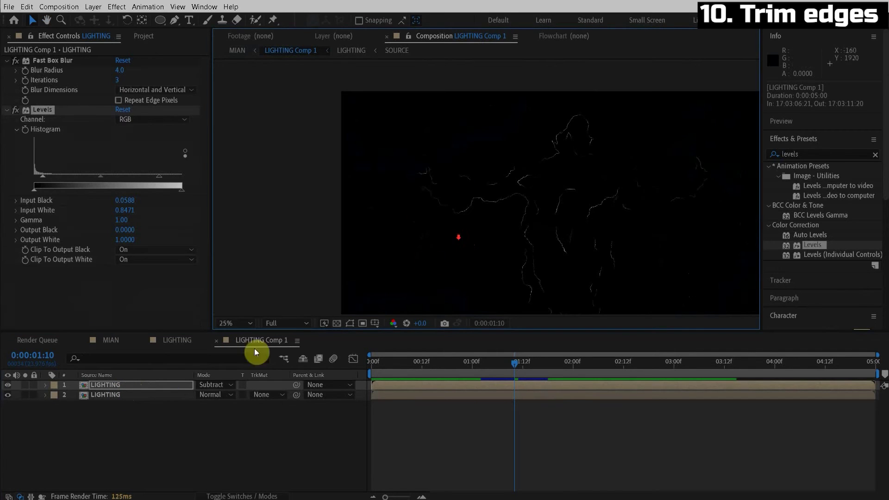
{"action": "left_click", "coordinate": [135, 387]}
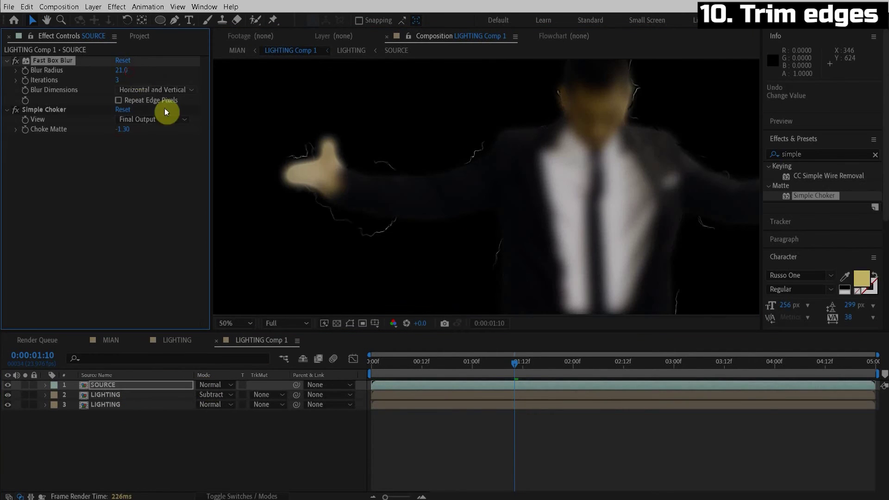
Set the SOURCE layer's blending mode to Stencil Alpha and compare the trimmed lightning with the layer hidden.
{"action": "left_click", "coordinate": [218, 388]}
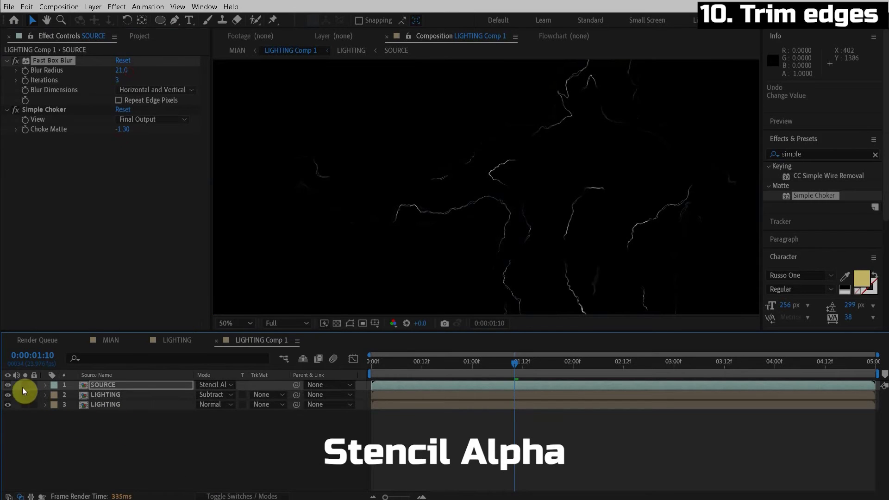
{"action": "left_click", "coordinate": [8, 385]}
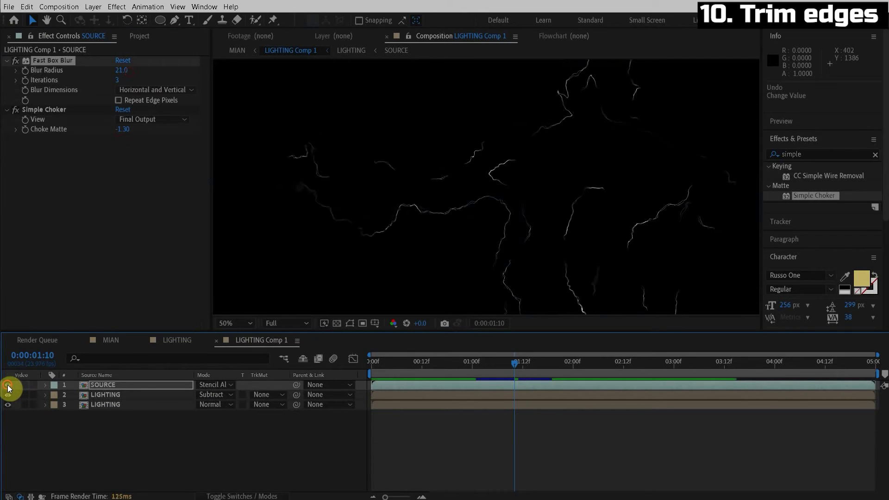
{"action": "left_click", "coordinate": [8, 385]}
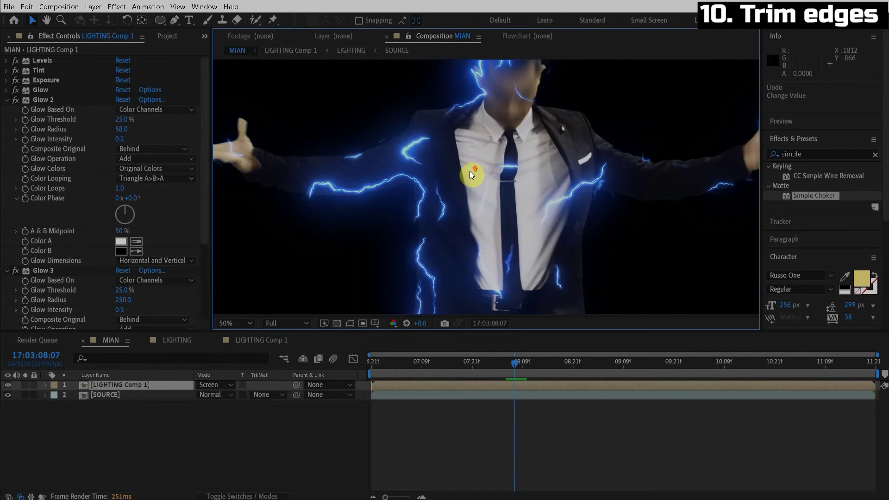
Examine the trimmed lightning edges along the man's head, arms and legs in the MIAN composition.
{"action": "left_click_drag", "start_coordinate": [470, 171], "coordinate": [490, 220]}
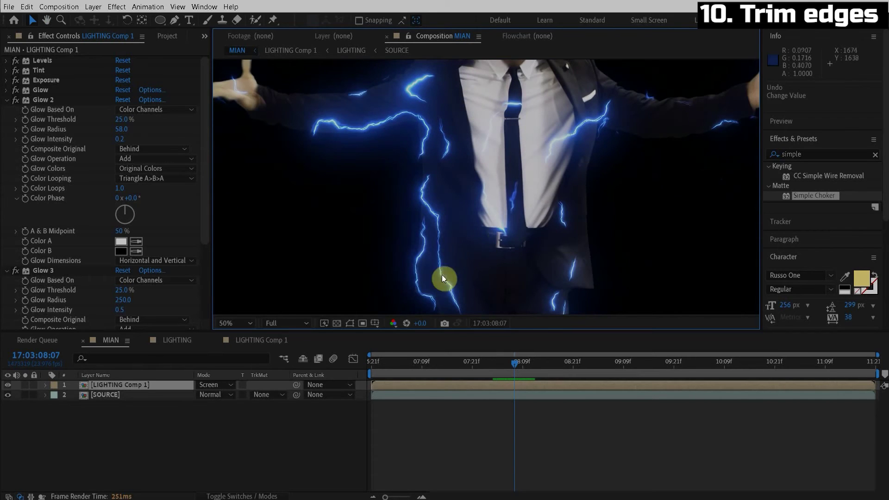
{"action": "left_click_drag", "start_coordinate": [470, 87], "coordinate": [429, 246]}
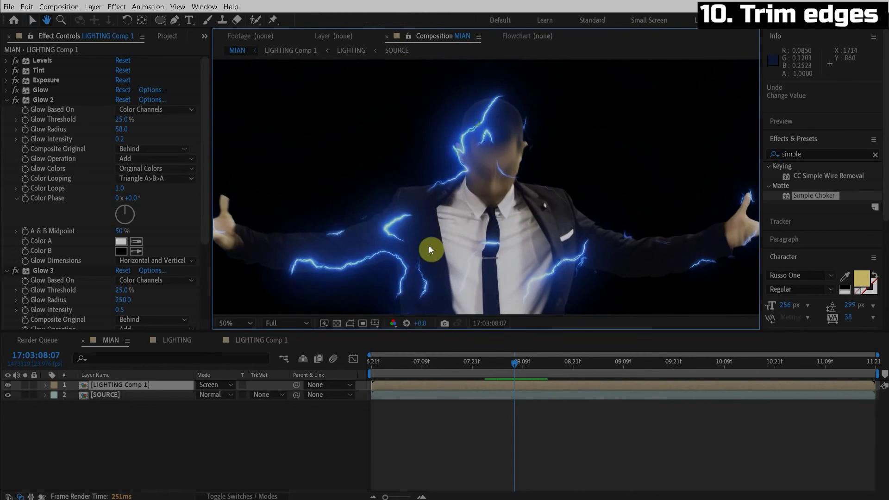
{"action": "scroll", "coordinate": [479, 255], "scroll_direction": "up", "scroll_amount": 2}
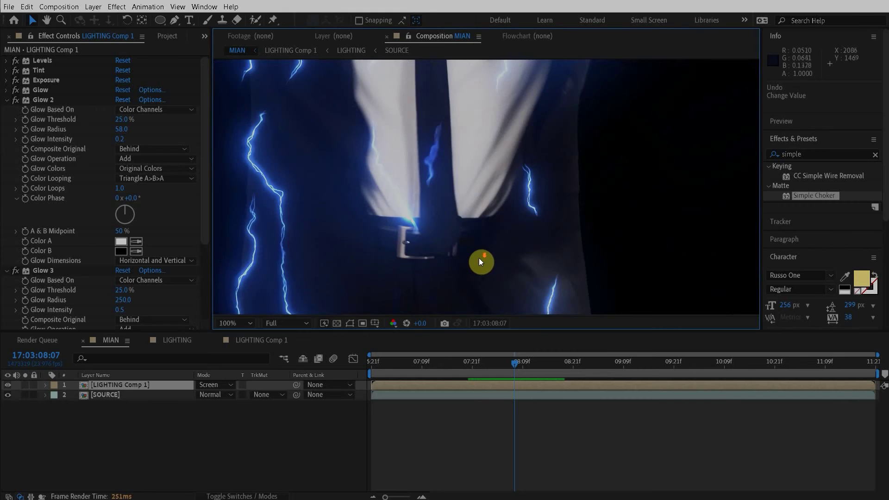
{"action": "scroll", "coordinate": [479, 258], "scroll_direction": "down", "scroll_amount": 2}
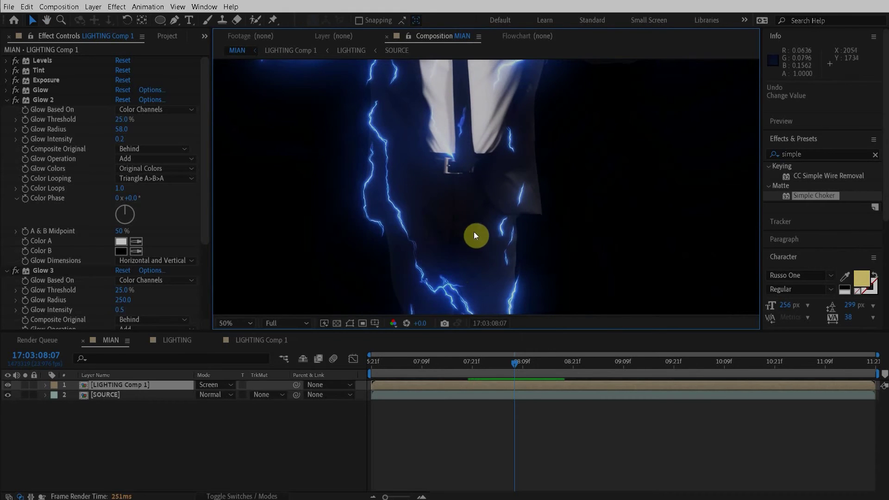
{"action": "left_click_drag", "start_coordinate": [438, 172], "coordinate": [436, 207]}
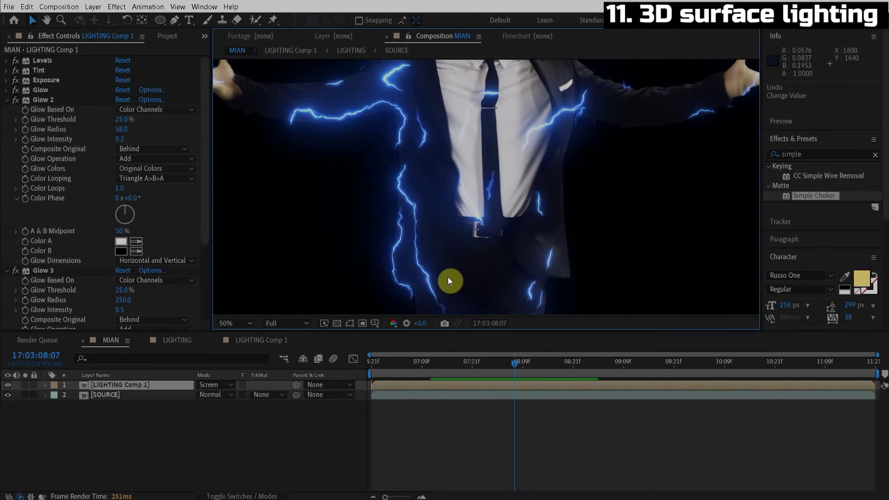
{"action": "left_click_drag", "start_coordinate": [495, 241], "coordinate": [472, 178]}
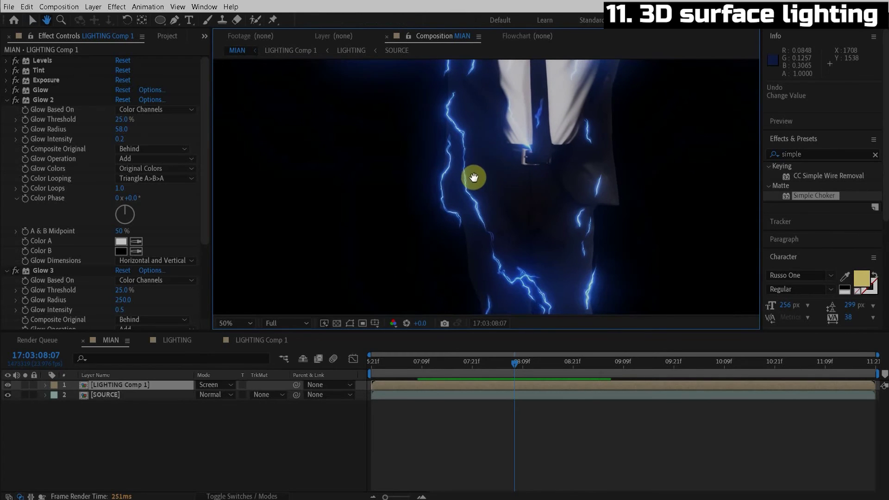
Duplicate the SOURCE layer in MIAN and solo the upper copy.
{"action": "left_click", "coordinate": [112, 395]}
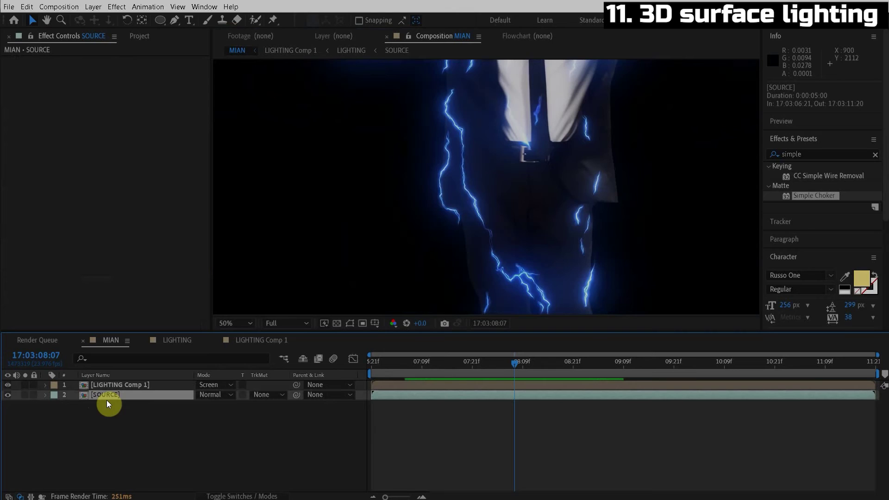
{"action": "key", "text": "ctrl+d"}
{"action": "left_click", "coordinate": [25, 394]}
Pre-compose the soloed SOURCE copy as LIGHTING with all attributes moved into it, and rename the resulting layer 3d LIGHTING.
{"action": "right_click", "coordinate": [101, 395]}
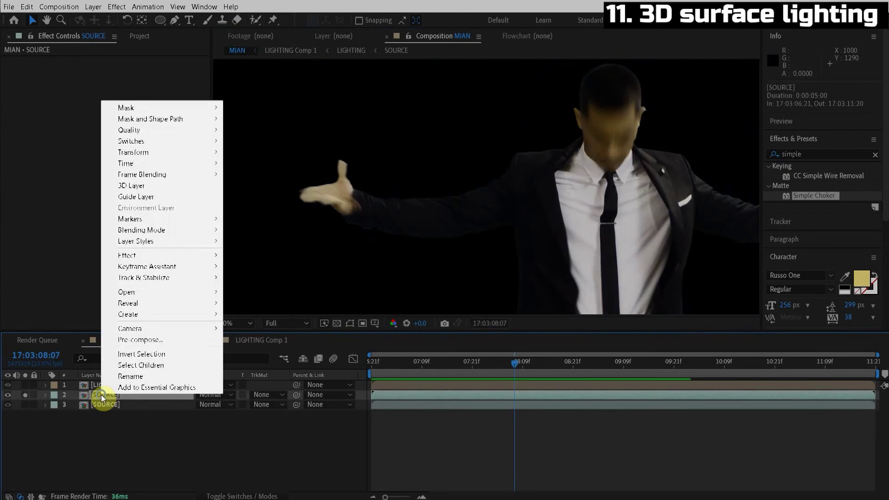
{"action": "left_click", "coordinate": [201, 342]}
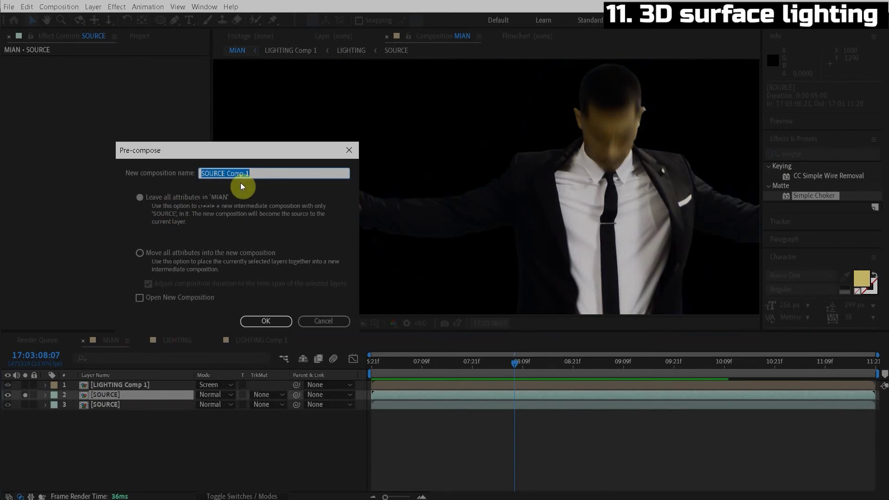
{"action": "left_click", "coordinate": [160, 252]}
{"action": "left_click", "coordinate": [269, 172]}
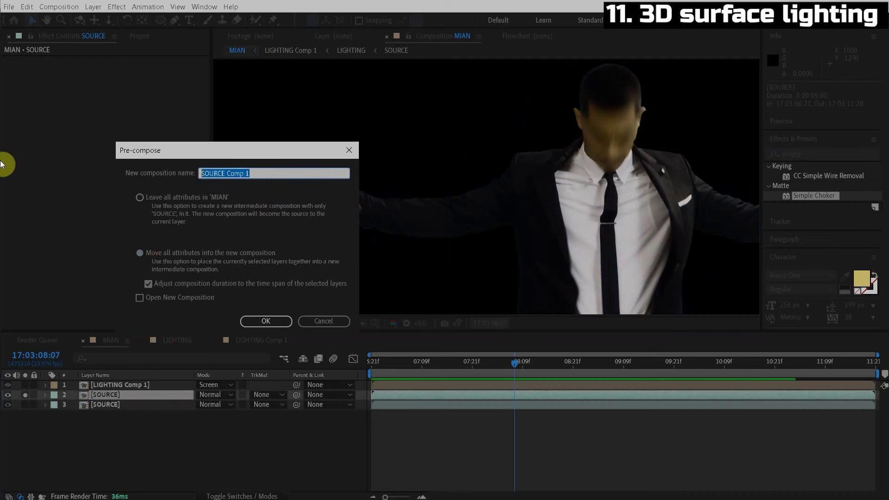
{"action": "type", "text": "LIGHTING"}
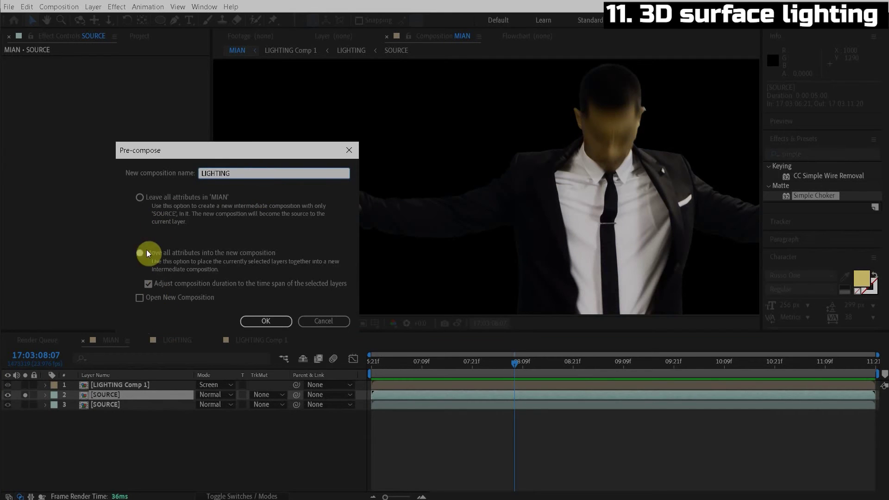
{"action": "left_click", "coordinate": [278, 323]}
{"action": "type", "text": "d LIGHTING"}
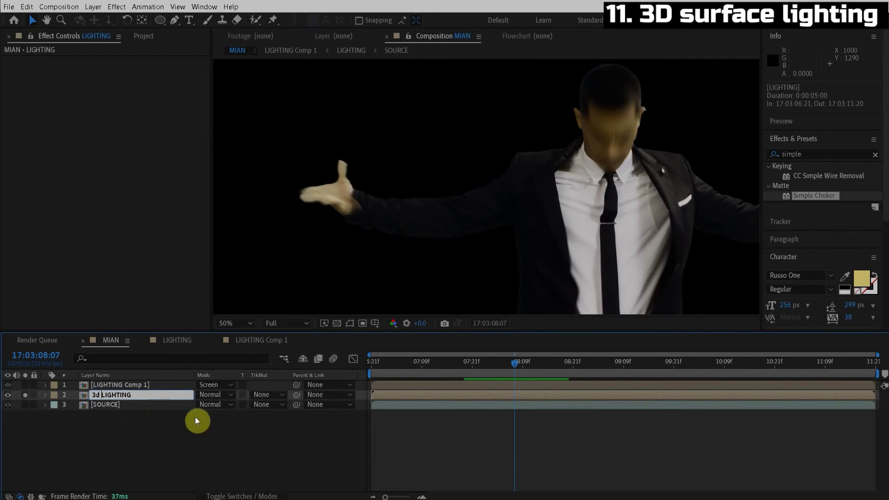
{"action": "key", "text": "Return"}
Open the 3d LIGHTING pre-composition and add a black solid (000000) above the SOURCE layer.
{"action": "double_click", "coordinate": [112, 397]}
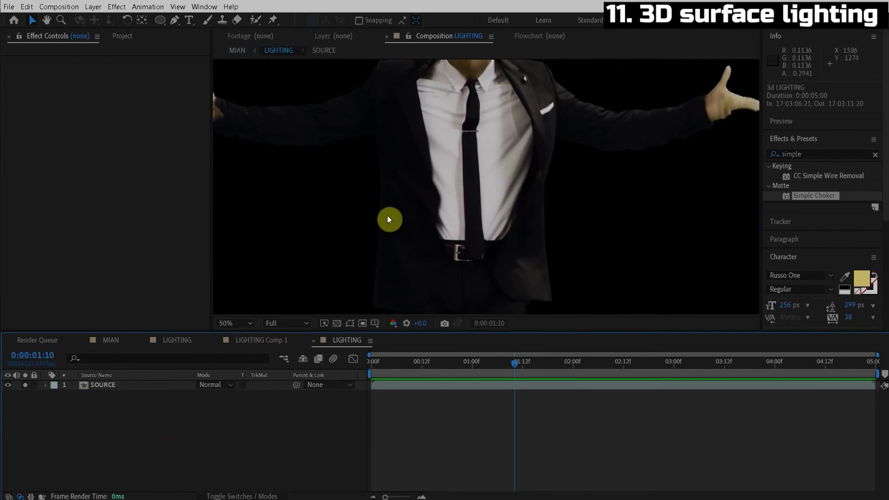
{"action": "scroll", "coordinate": [458, 183], "scroll_direction": "down", "scroll_amount": 2}
{"action": "left_click", "coordinate": [93, 6]}
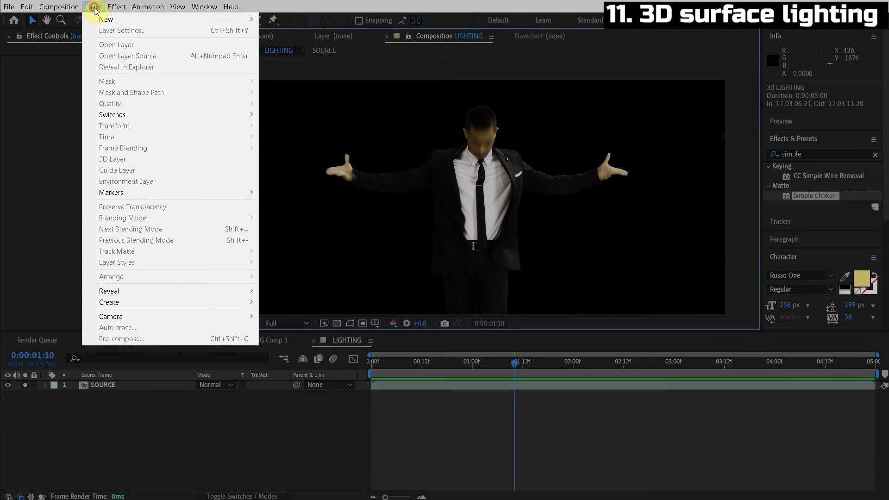
{"action": "mouse_move", "coordinate": [121, 23]}
{"action": "left_click", "coordinate": [278, 30]}
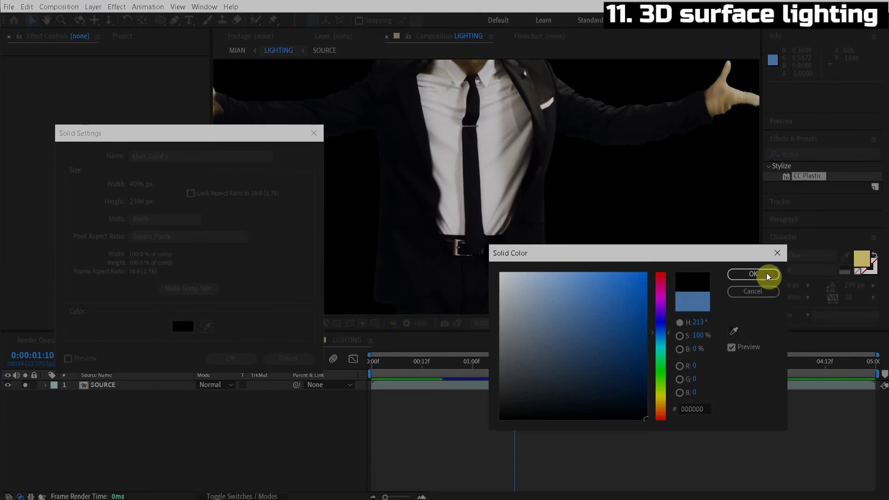
{"action": "left_click", "coordinate": [769, 277]}
{"action": "left_click", "coordinate": [231, 358]}
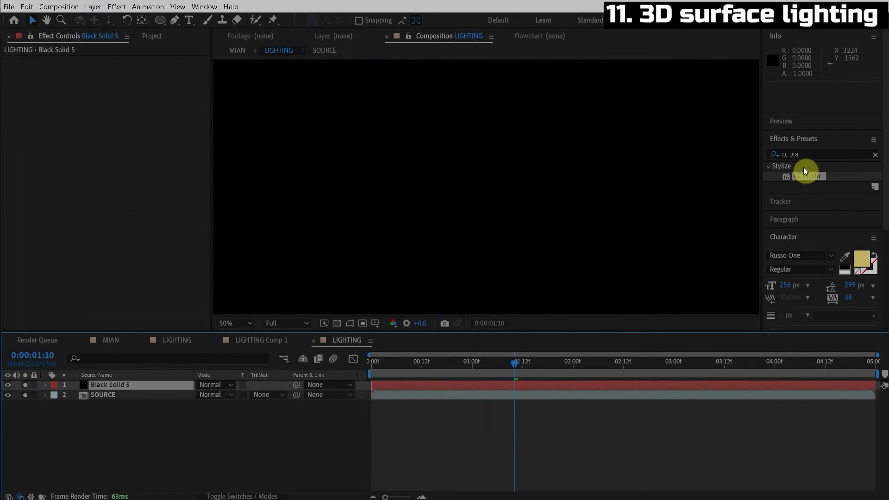
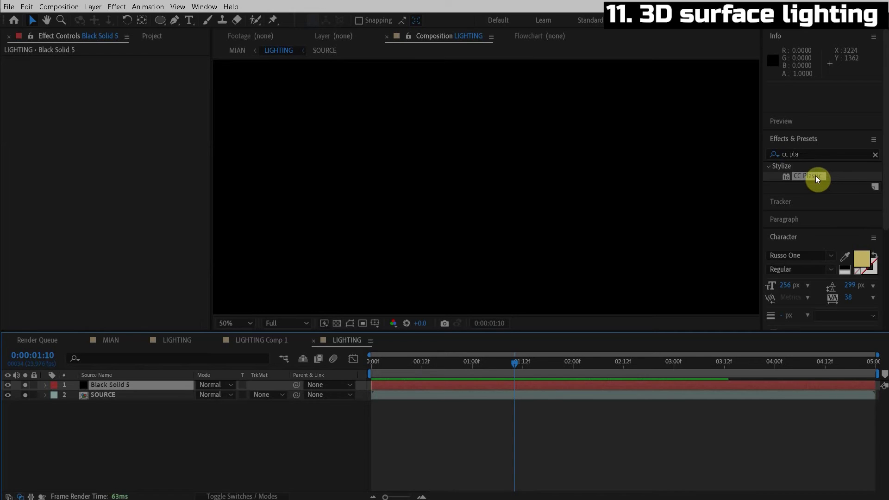
Apply CC Plastic to the black solid and set its surface bump layer to SOURCE.
{"action": "left_click_drag", "start_coordinate": [815, 175], "coordinate": [123, 389]}
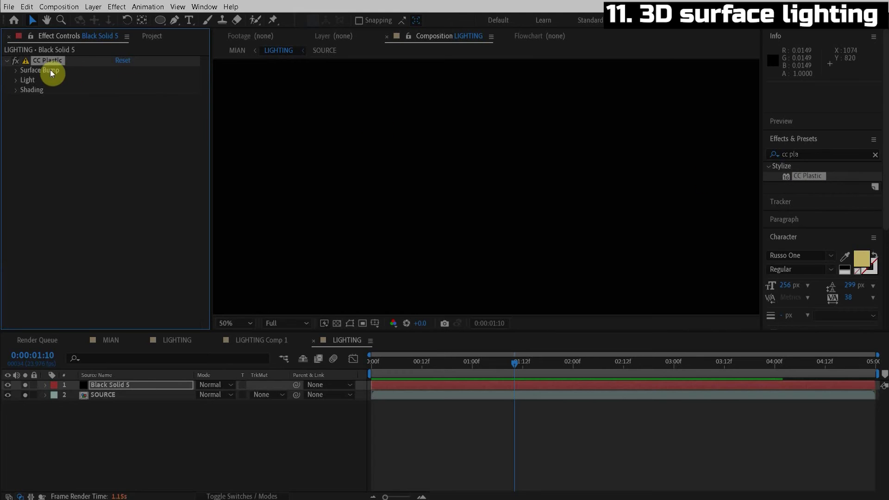
{"action": "left_click", "coordinate": [17, 71]}
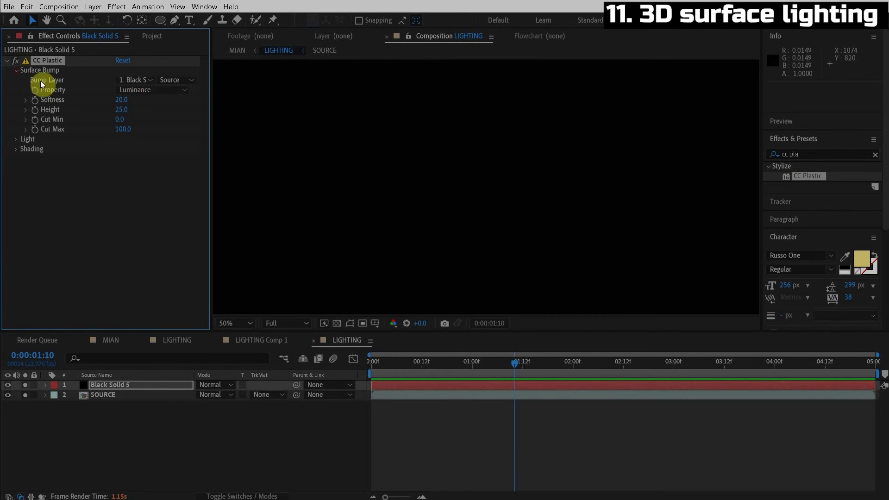
{"action": "left_click", "coordinate": [15, 71]}
{"action": "left_click", "coordinate": [15, 71]}
{"action": "left_click", "coordinate": [135, 77]}
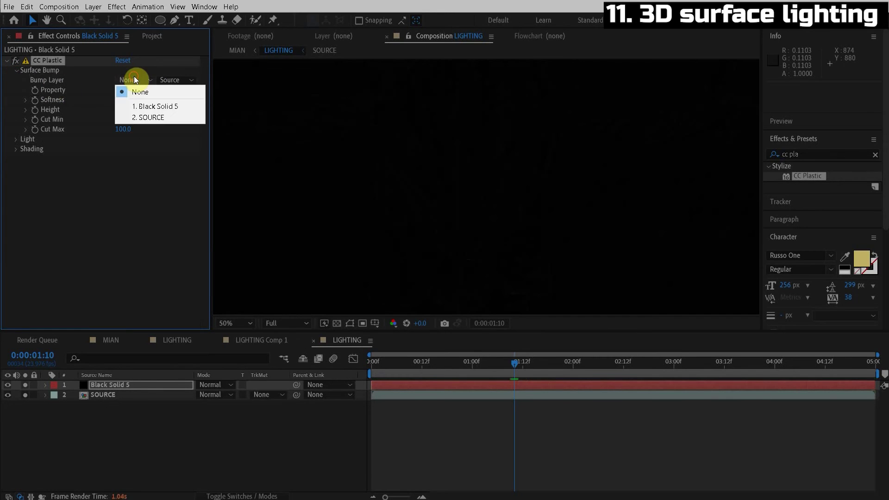
{"action": "left_click", "coordinate": [139, 118]}
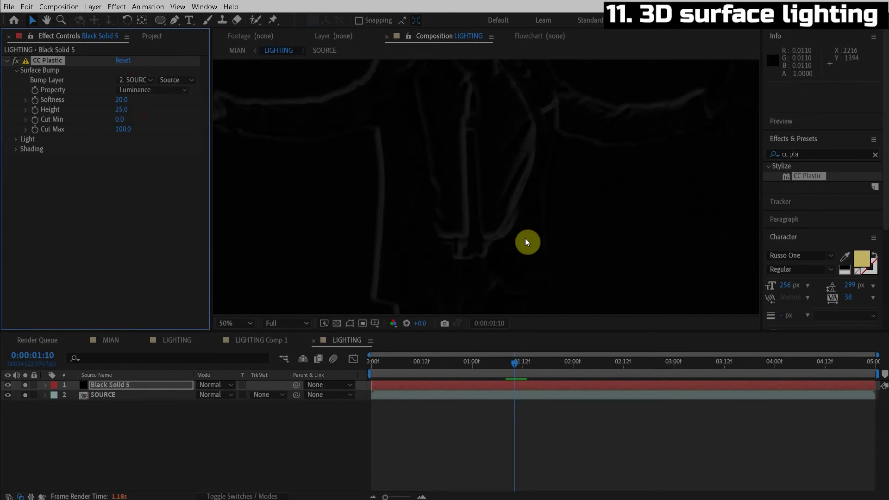
Set the surface bump Softness of CC Plastic to 15.1.
{"action": "left_click_drag", "start_coordinate": [602, 208], "coordinate": [562, 141]}
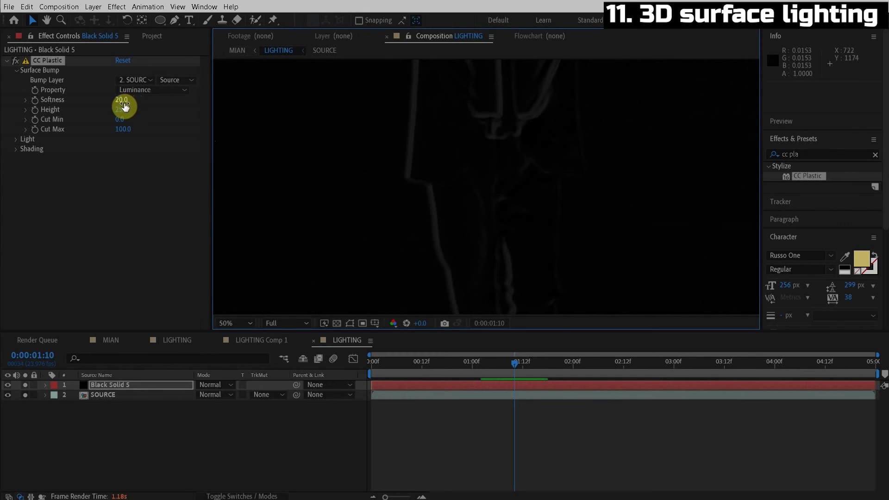
{"action": "mouse_move", "coordinate": [123, 105]}
{"action": "left_mouse_down"}
{"action": "mouse_move", "coordinate": [107, 106]}
{"action": "mouse_move", "coordinate": [124, 105]}
{"action": "left_mouse_up"}
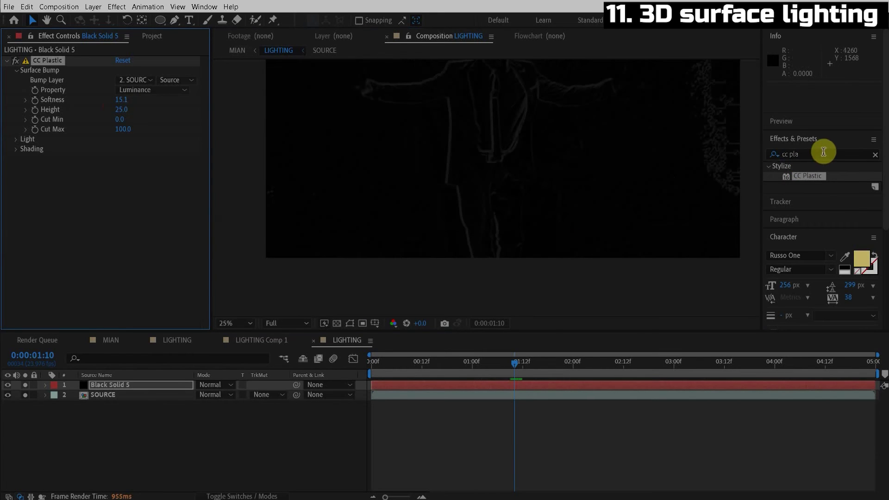
{"action": "scroll", "coordinate": [587, 223], "scroll_direction": "down", "scroll_amount": 2}
Apply a Tint effect above CC Plastic on the black solid and map black to dark grey 171717.
{"action": "key", "text": "ctrl+5"}
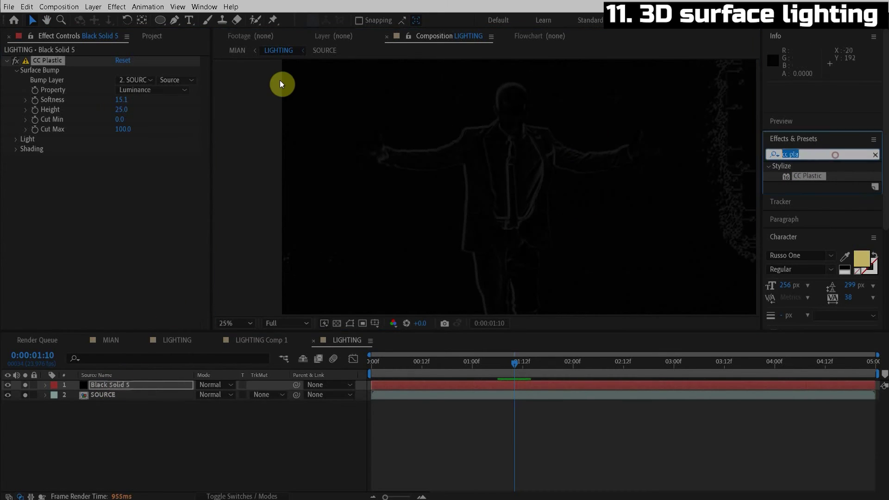
{"action": "type", "text": "tint"}
{"action": "left_click_drag", "start_coordinate": [809, 205], "coordinate": [73, 58]}
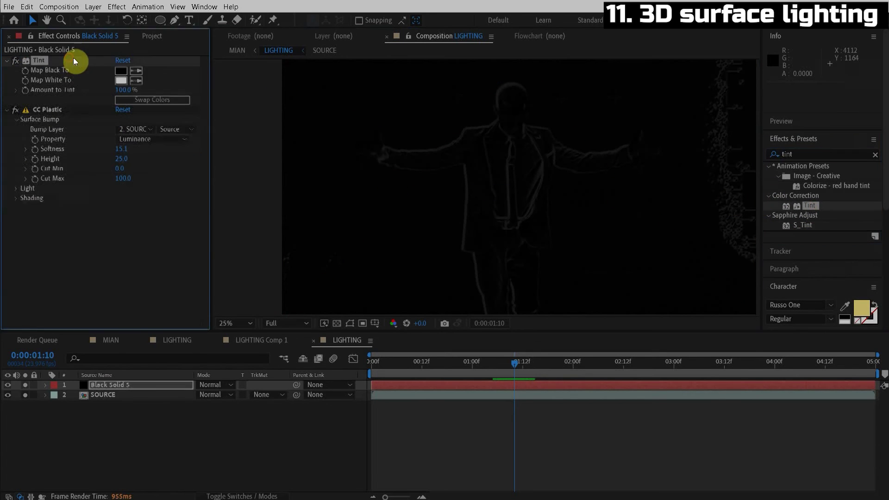
{"action": "left_click", "coordinate": [122, 71]}
{"action": "left_click_drag", "start_coordinate": [518, 385], "coordinate": [474, 407]}
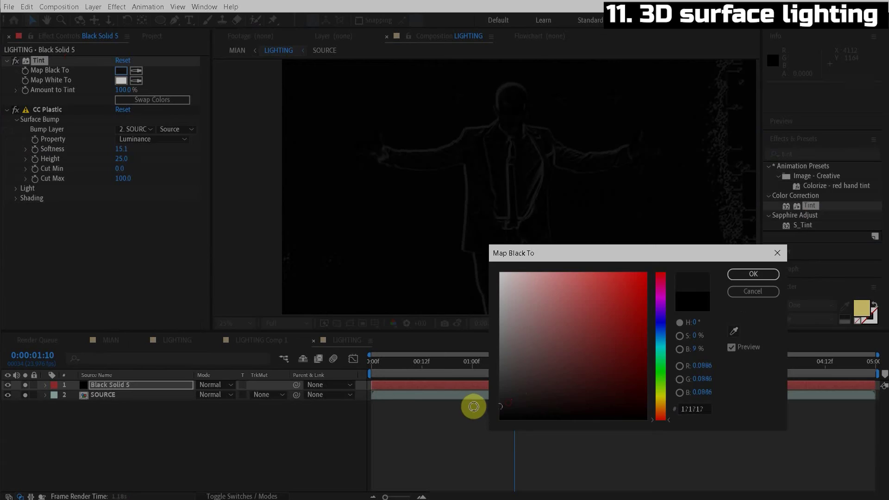
{"action": "key", "text": "Return"}
Try lowering the Metal value in CC Plastic's shading while examining the man's legs, and undo the change.
{"action": "scroll", "coordinate": [506, 231], "scroll_direction": "up", "scroll_amount": 2}
{"action": "left_click_drag", "start_coordinate": [505, 231], "coordinate": [514, 176]}
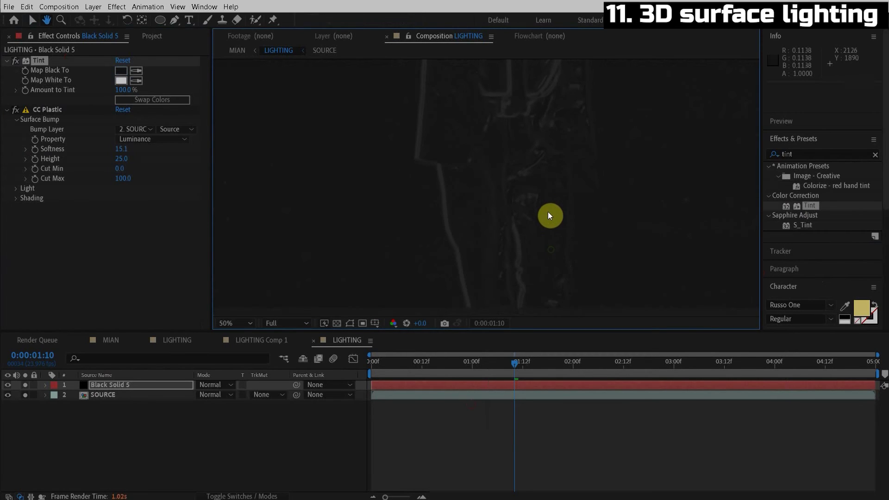
{"action": "scroll", "coordinate": [544, 213], "scroll_direction": "up", "scroll_amount": 2}
{"action": "scroll", "coordinate": [401, 251], "scroll_direction": "down", "scroll_amount": 2}
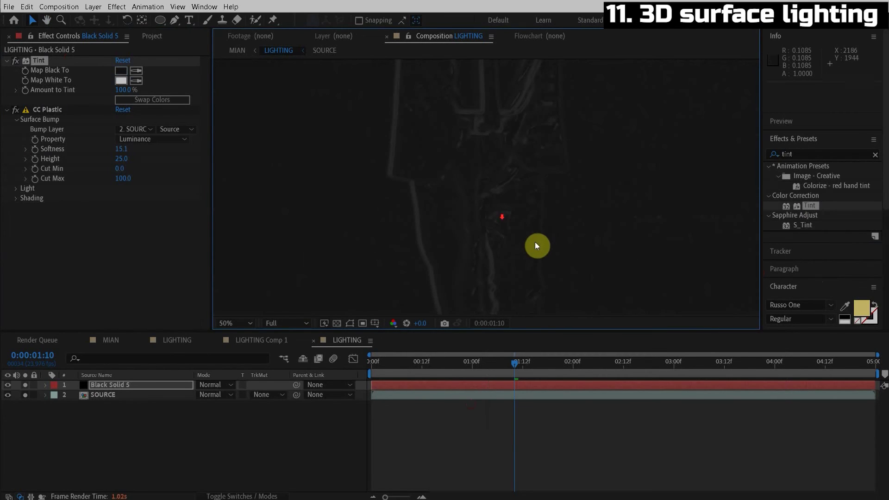
{"action": "left_click", "coordinate": [16, 198]}
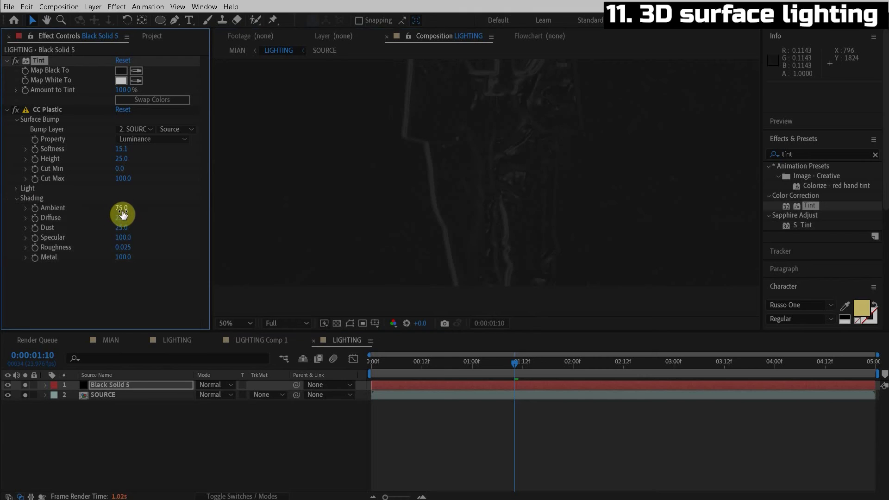
{"action": "left_click_drag", "start_coordinate": [122, 257], "coordinate": [74, 255]}
{"action": "key", "text": "ctrl+z"}
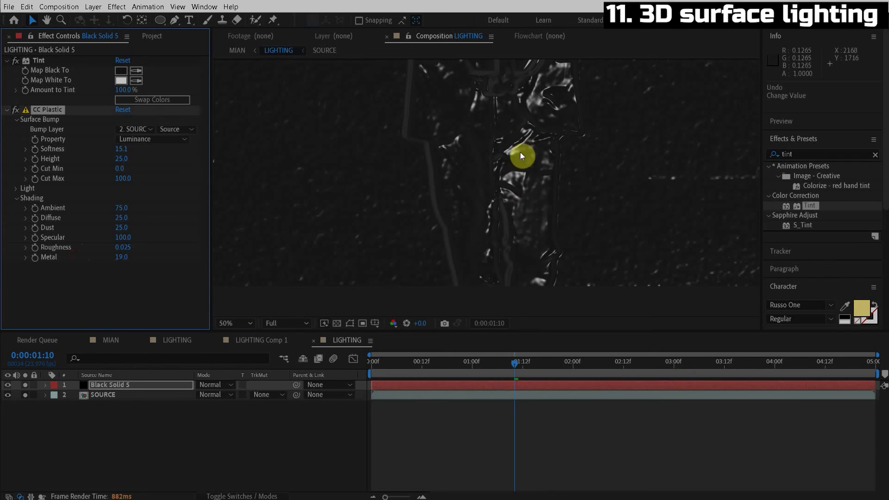
{"action": "key", "text": "ctrl+z"}
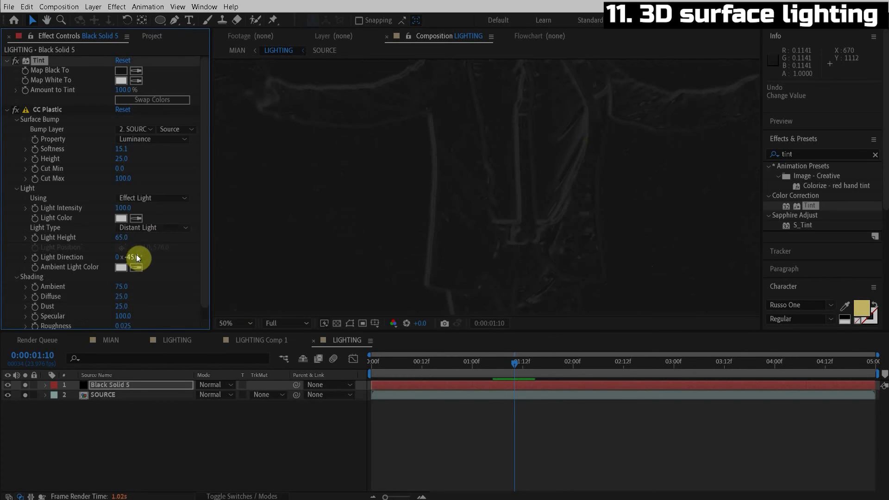
Set CC Plastic's Light Direction to 224°, drive it with the expression wiggle(20,45), and preview the flickering light.
{"action": "left_click_drag", "start_coordinate": [138, 257], "coordinate": [165, 260]}
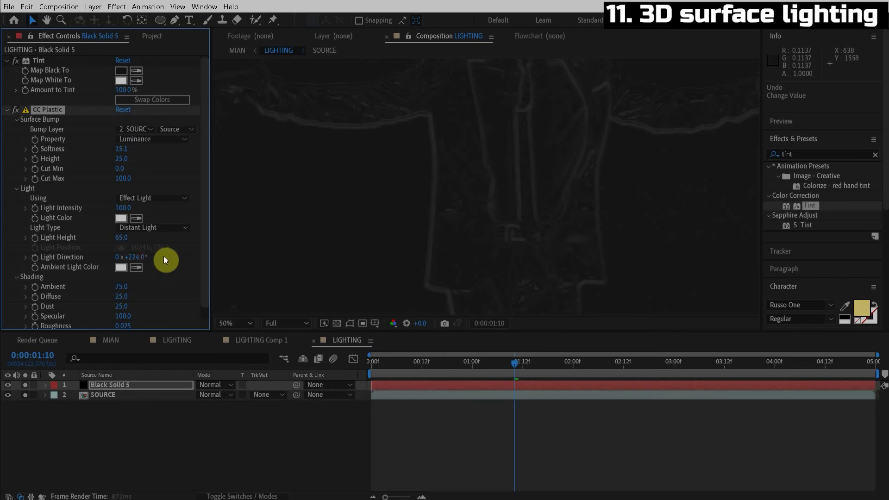
{"action": "left_click", "coordinate": [35, 258], "text": "alt"}
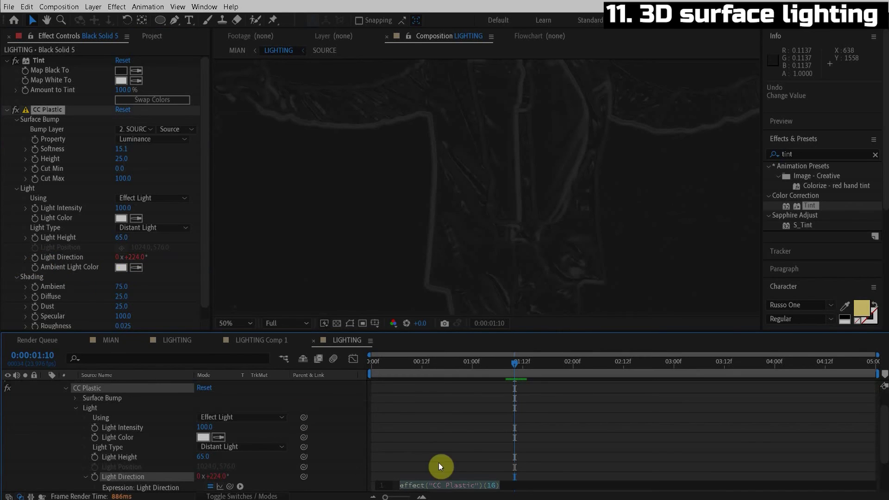
{"action": "type", "text": "wigg"}
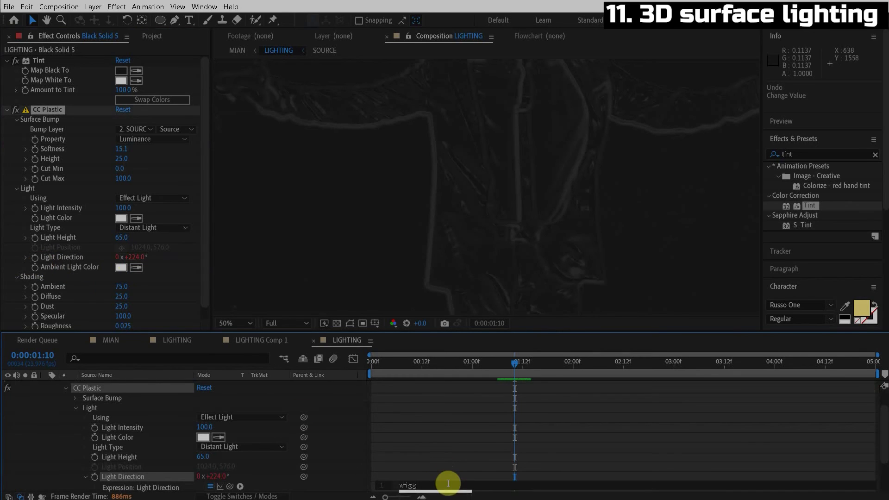
{"action": "type", "text": "le()7"}
{"action": "type", "text": "0,45"}
{"action": "left_click", "coordinate": [465, 468]}
{"action": "key", "text": "space"}
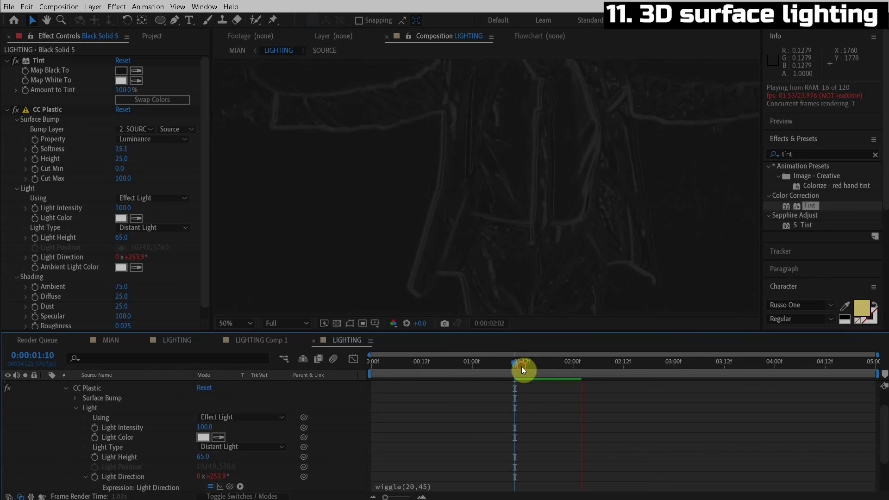
{"action": "left_click_drag", "start_coordinate": [522, 365], "coordinate": [528, 365]}
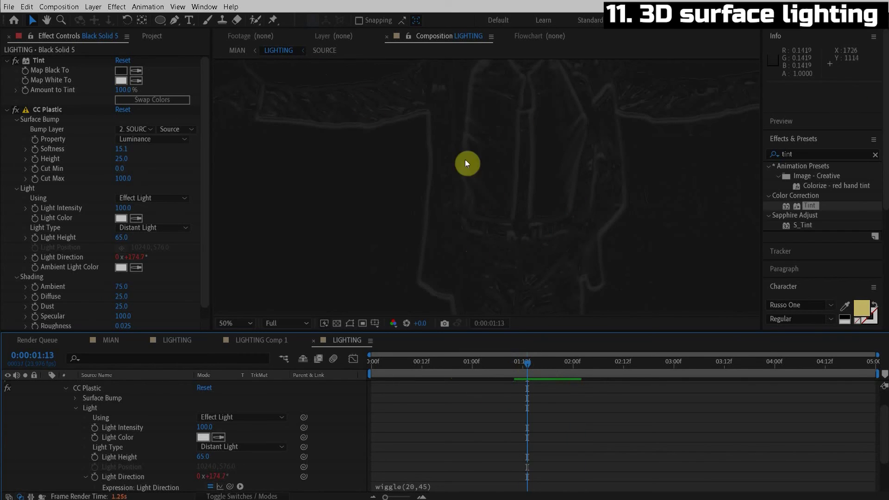
Return to the MIAN composition and expand the Tint settings of LIGHTING Comp 1 with its glow effects collapsed.
{"action": "left_click", "coordinate": [237, 51]}
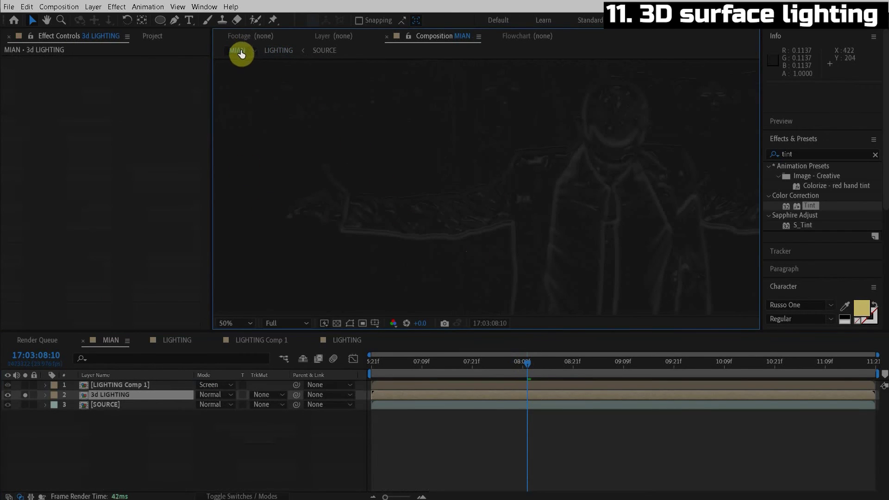
{"action": "left_click", "coordinate": [129, 386]}
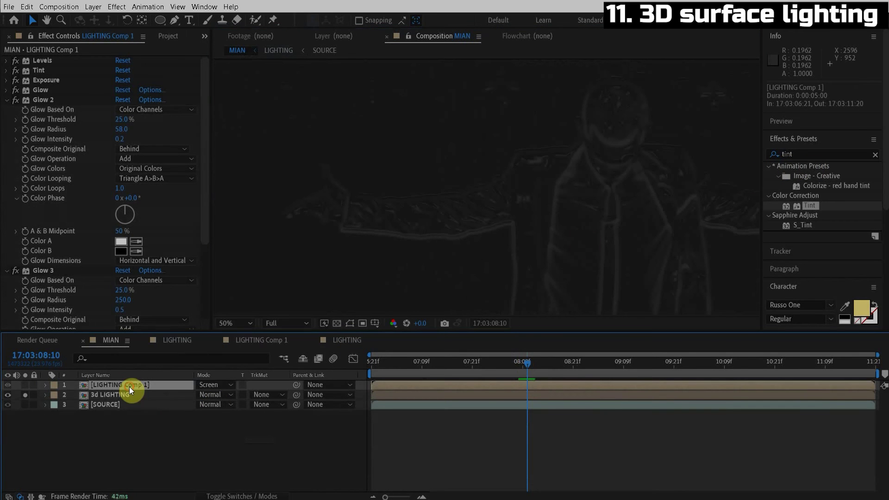
{"action": "left_click", "coordinate": [32, 69]}
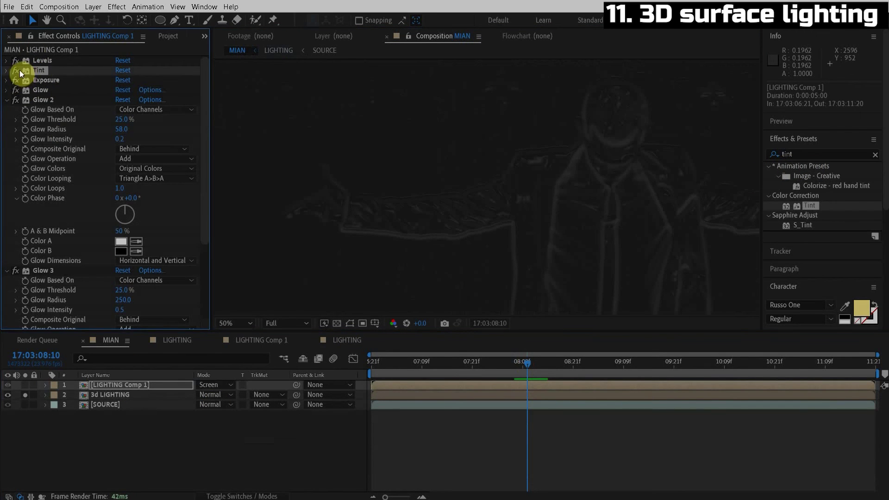
{"action": "left_click", "coordinate": [6, 100]}
{"action": "left_click", "coordinate": [6, 109]}
{"action": "left_click", "coordinate": [6, 71]}
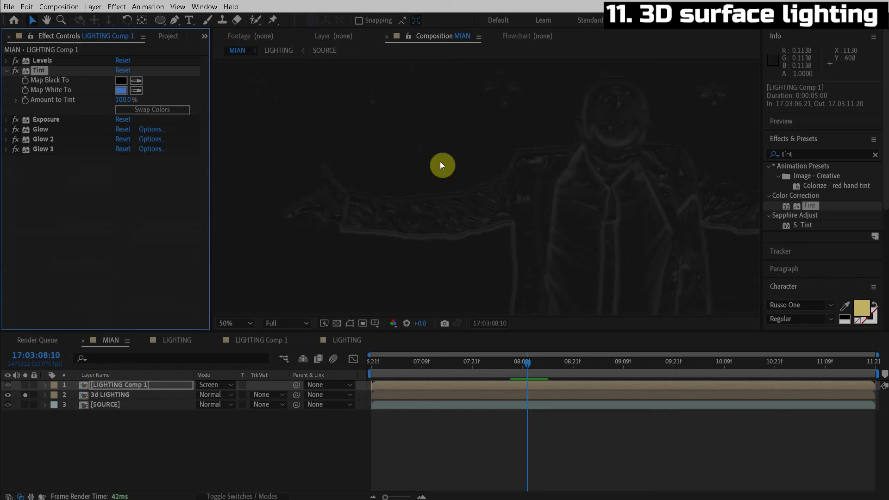
Copy the Tint effect of LIGHTING Comp 1 with property links and paste it onto the 3d LIGHTING layer.
{"action": "left_click", "coordinate": [27, 7]}
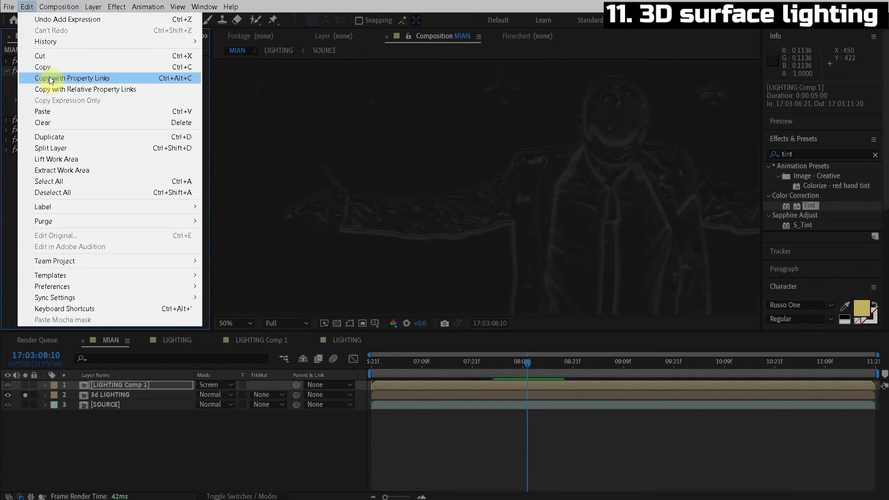
{"action": "left_click", "coordinate": [77, 80]}
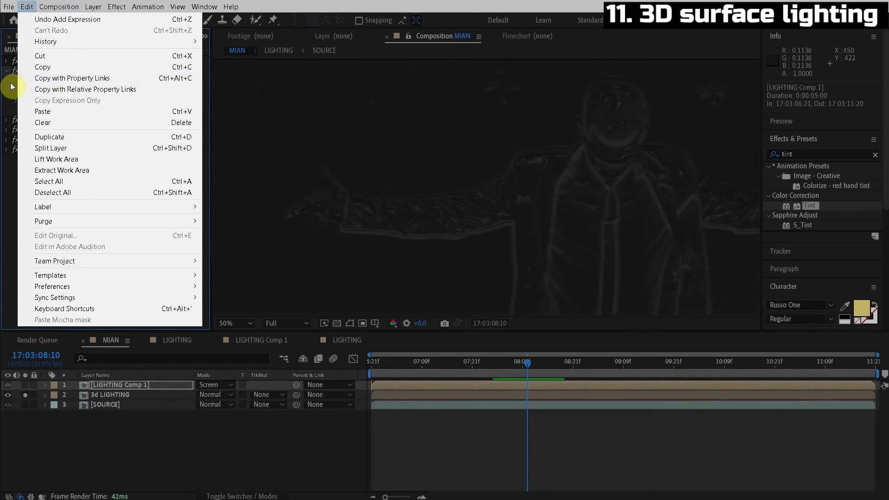
{"action": "left_click", "coordinate": [33, 70]}
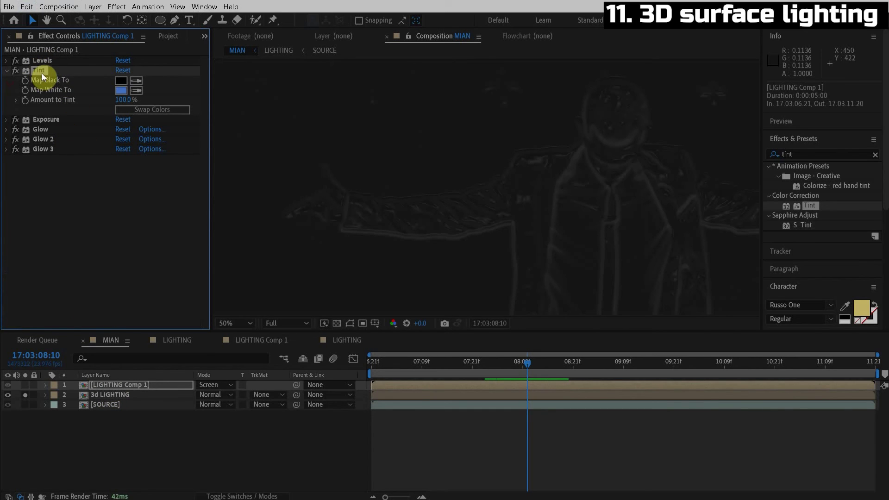
{"action": "left_click", "coordinate": [27, 7]}
{"action": "left_click", "coordinate": [71, 80]}
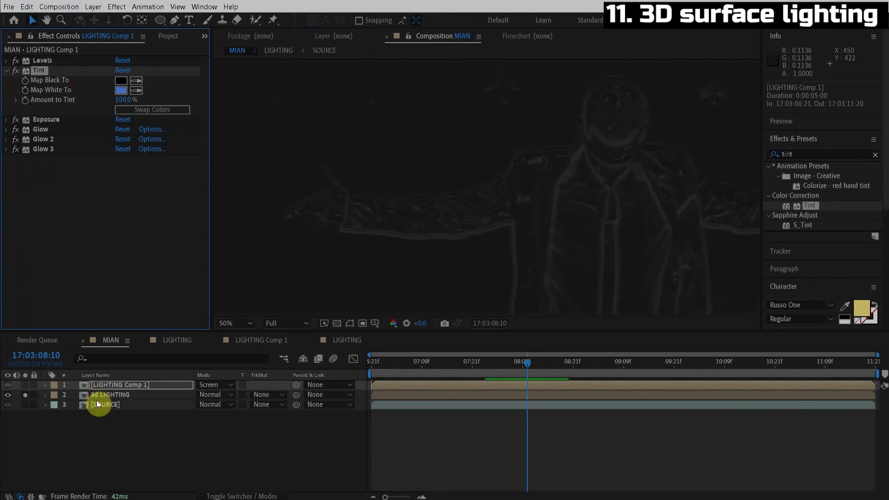
{"action": "left_click", "coordinate": [115, 396]}
{"action": "key", "text": "ctrl+v"}
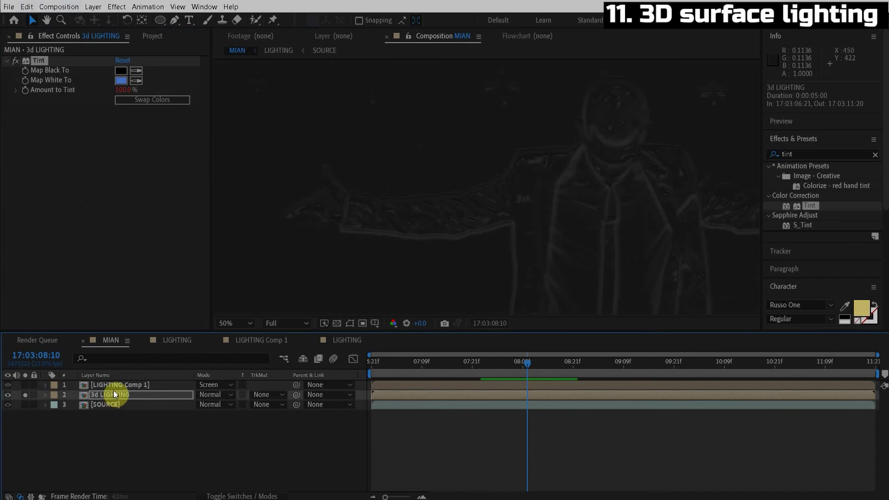
Change the Map White To colour in LIGHTING Comp 1's Tint to red to test the linked tint.
{"action": "left_click", "coordinate": [120, 385]}
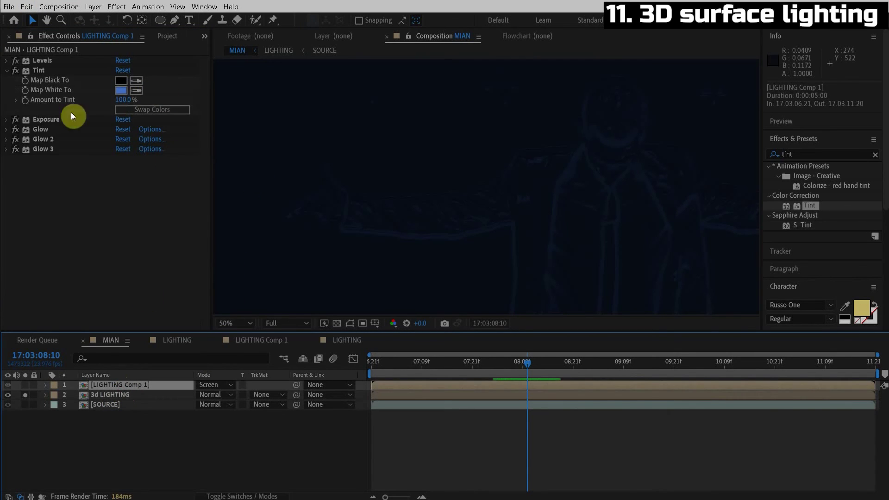
{"action": "left_click", "coordinate": [121, 90]}
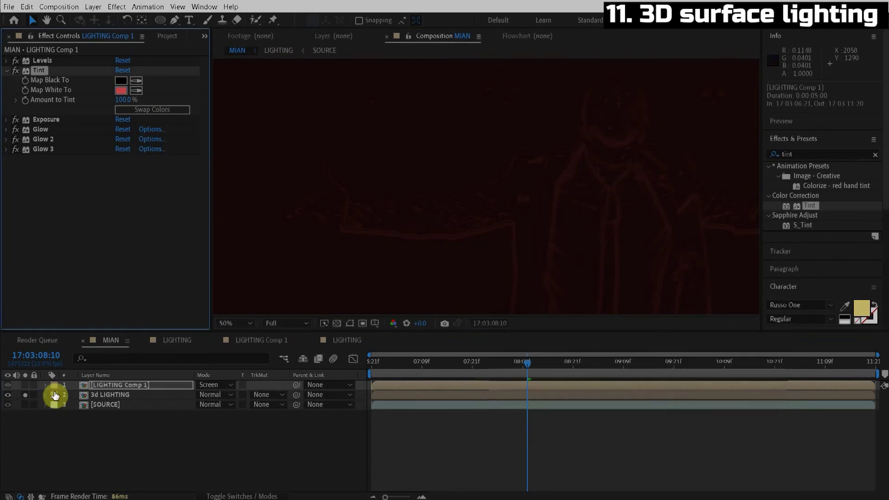
Solo LIGHTING Comp 1 together with 3d LIGHTING to view the lightning over the blue-tinted surface lighting.
{"action": "left_click", "coordinate": [112, 395]}
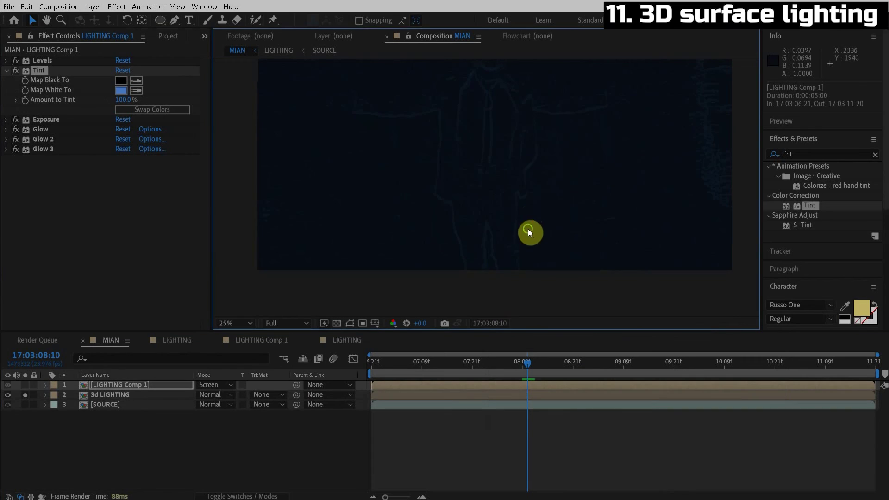
{"action": "left_click_drag", "start_coordinate": [529, 232], "coordinate": [530, 275]}
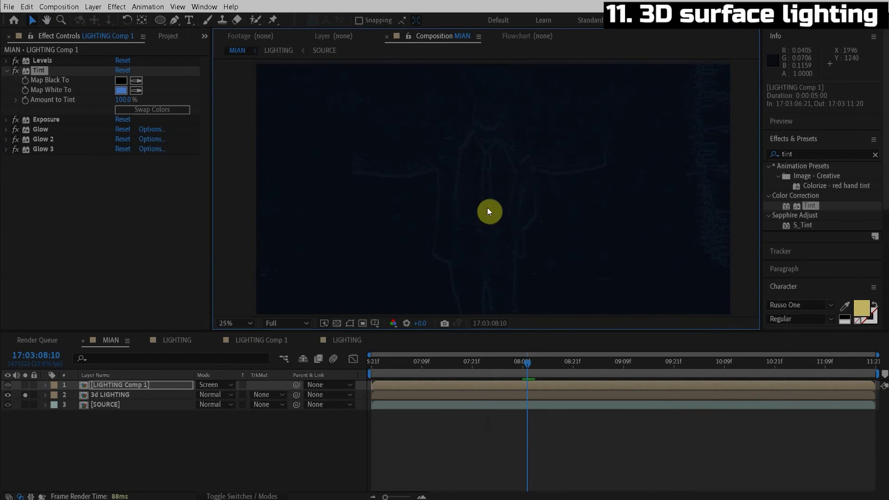
{"action": "left_click", "coordinate": [26, 385]}
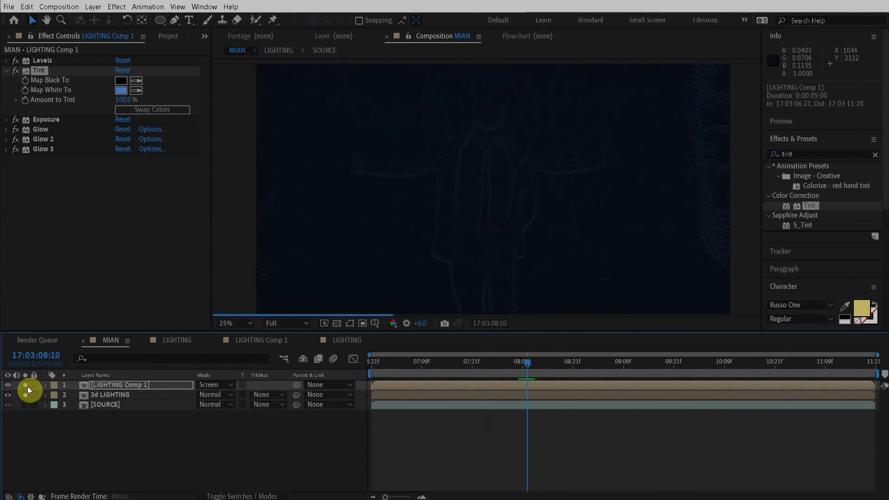
Duplicate the LIGHTING Comp 1 layer and rename the lower copy LIGHTING MAP.
{"action": "left_click", "coordinate": [113, 385]}
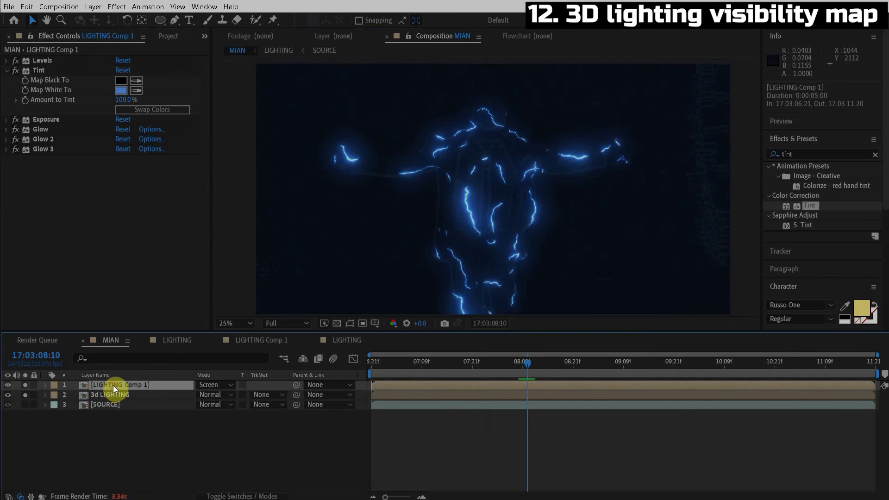
{"action": "key", "text": "ctrl+d"}
{"action": "key", "text": "Return"}
{"action": "type", "text": "LIGHTING MAP"}
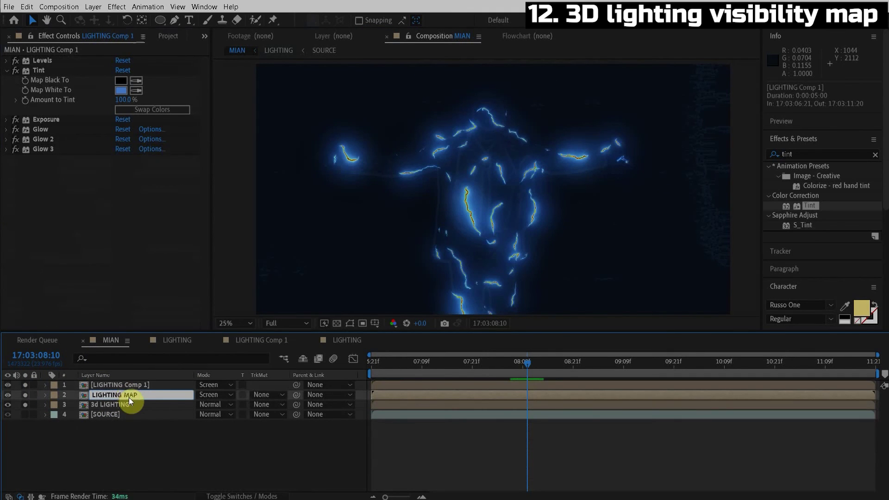
{"action": "key", "text": "Return"}
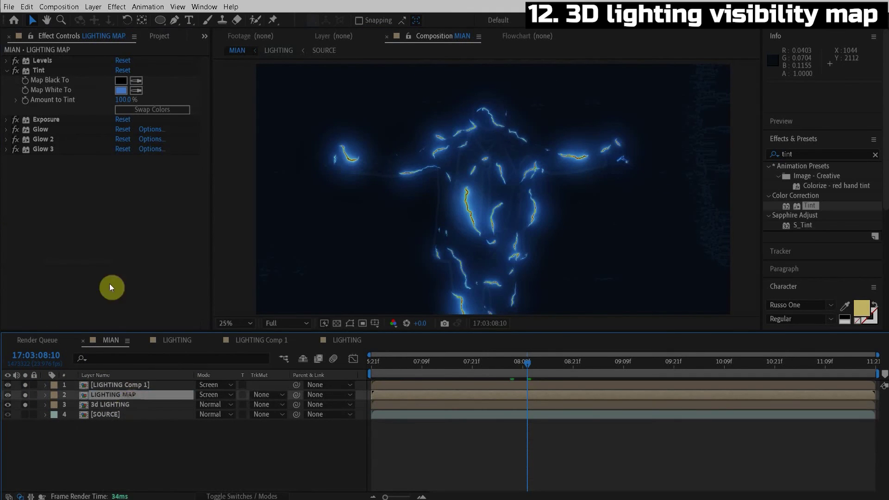
Delete every effect from Tint through Glow 3 on LIGHTING MAP, keeping only Levels.
{"action": "left_click", "coordinate": [46, 169]}
{"action": "left_click", "coordinate": [39, 72]}
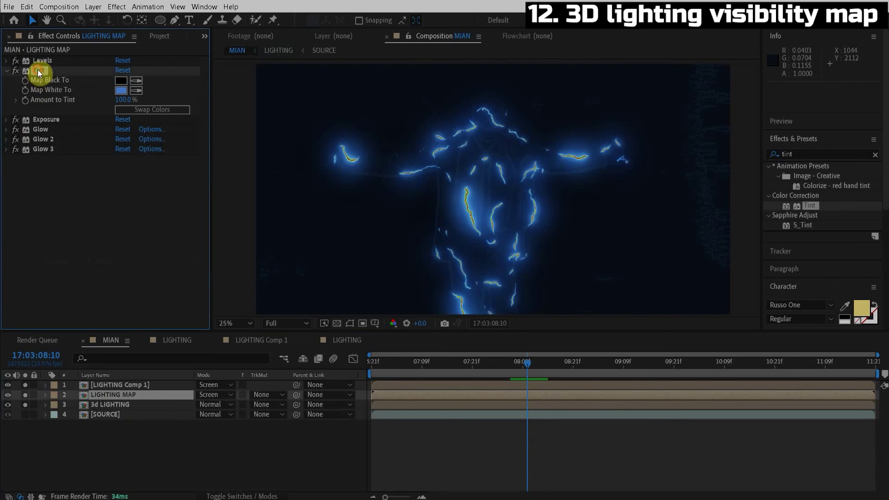
{"action": "left_click", "coordinate": [47, 149], "text": "shift"}
{"action": "key", "text": "Delete"}
Unsolo LIGHTING Comp 1 and 3d LIGHTING so LIGHTING MAP is isolated, and inspect its lightning strokes.
{"action": "left_click", "coordinate": [25, 384]}
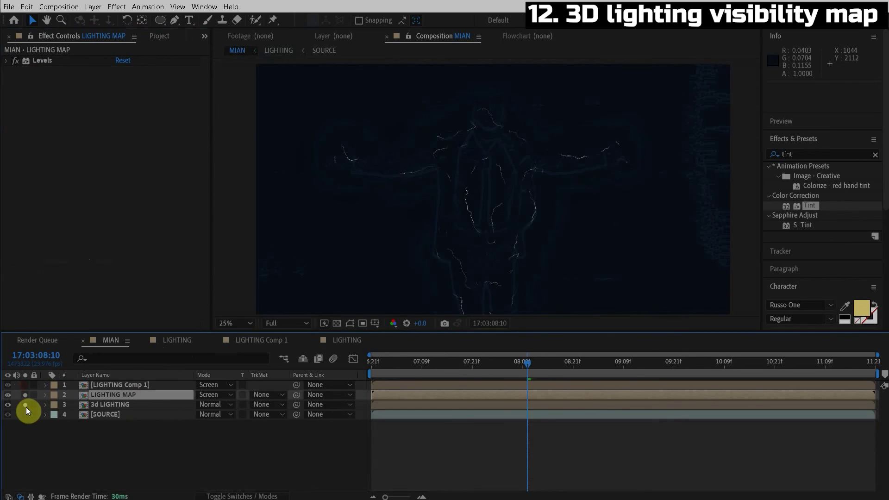
{"action": "left_click", "coordinate": [25, 404]}
{"action": "scroll", "coordinate": [523, 220], "scroll_direction": "up", "scroll_amount": 2}
{"action": "left_click_drag", "start_coordinate": [498, 226], "coordinate": [448, 247]}
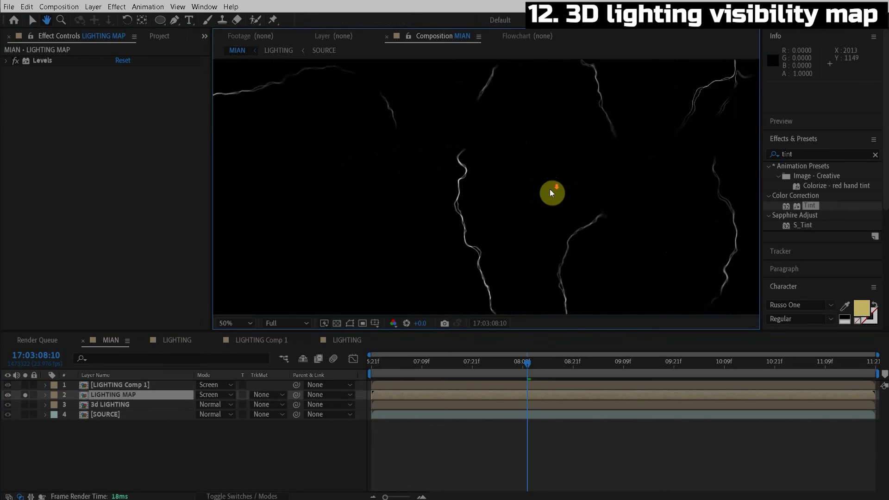
{"action": "scroll", "coordinate": [544, 197], "scroll_direction": "down", "scroll_amount": 2}
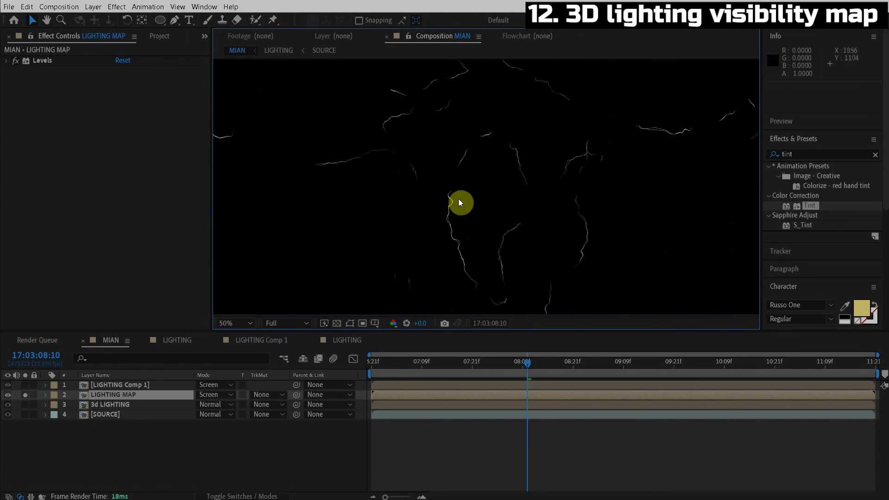
{"action": "scroll", "coordinate": [416, 212], "scroll_direction": "down", "scroll_amount": 1}
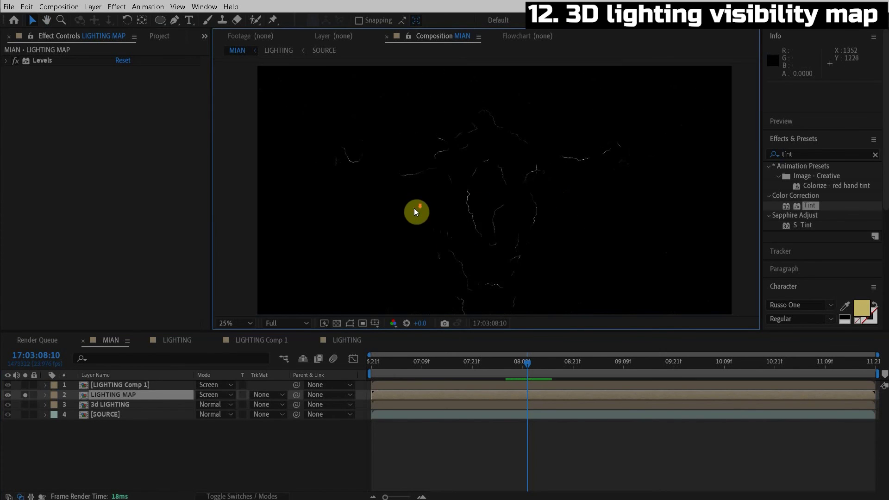
Apply Fast Box Blur with a Blur Radius of 29 to LIGHTING MAP, plus Curves with a very steep RGB curve.
{"action": "left_click", "coordinate": [810, 155]}
{"action": "type", "text": "fast"}
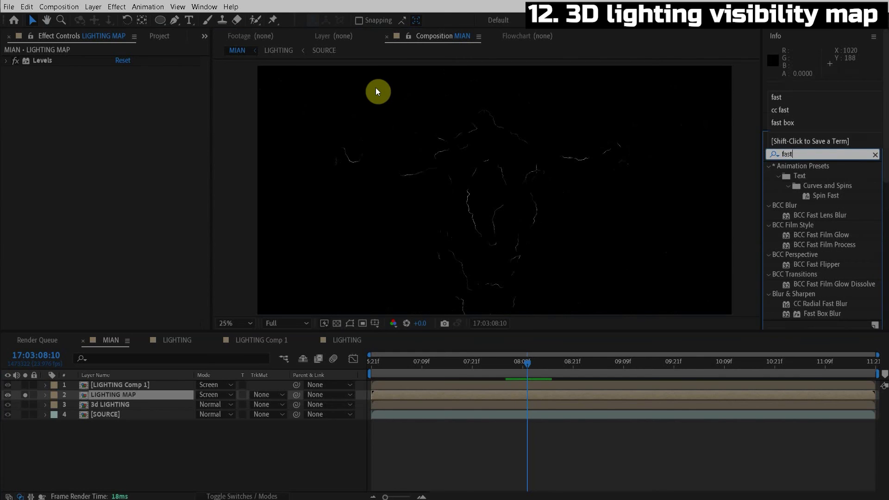
{"action": "double_click", "coordinate": [827, 314]}
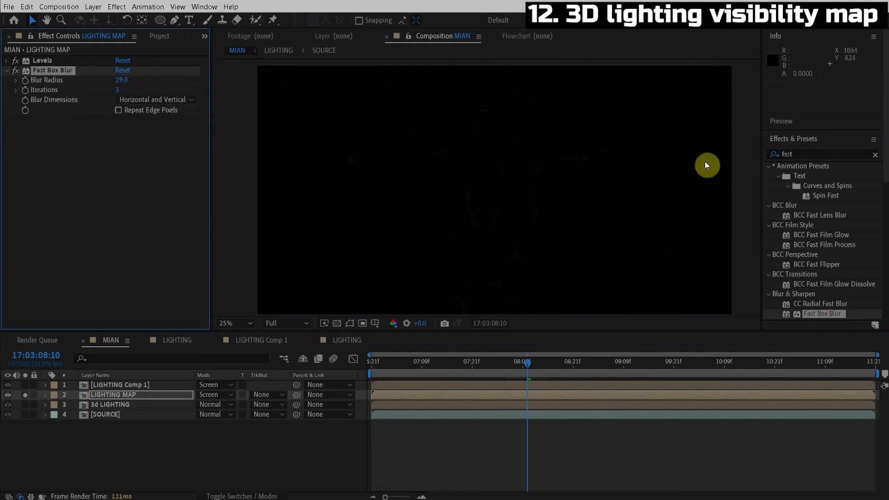
{"action": "left_click", "coordinate": [820, 150]}
{"action": "type", "text": "curves"}
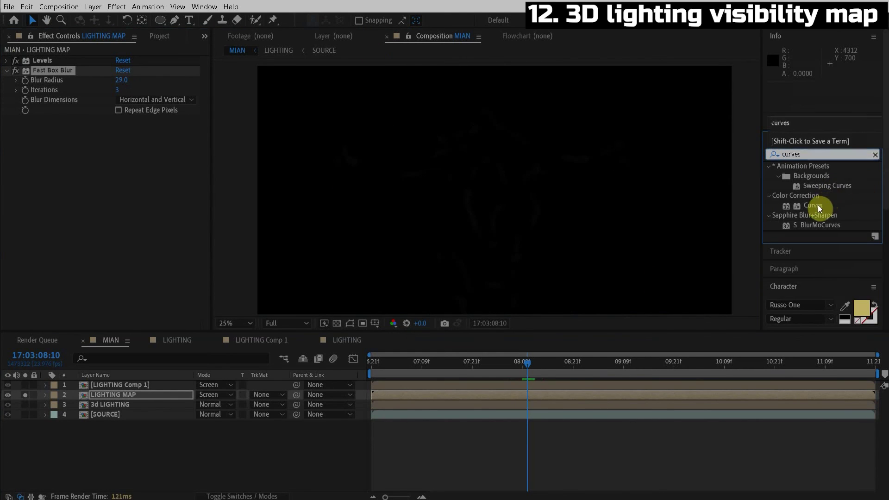
{"action": "double_click", "coordinate": [818, 205]}
{"action": "left_click_drag", "start_coordinate": [97, 222], "coordinate": [34, 190]}
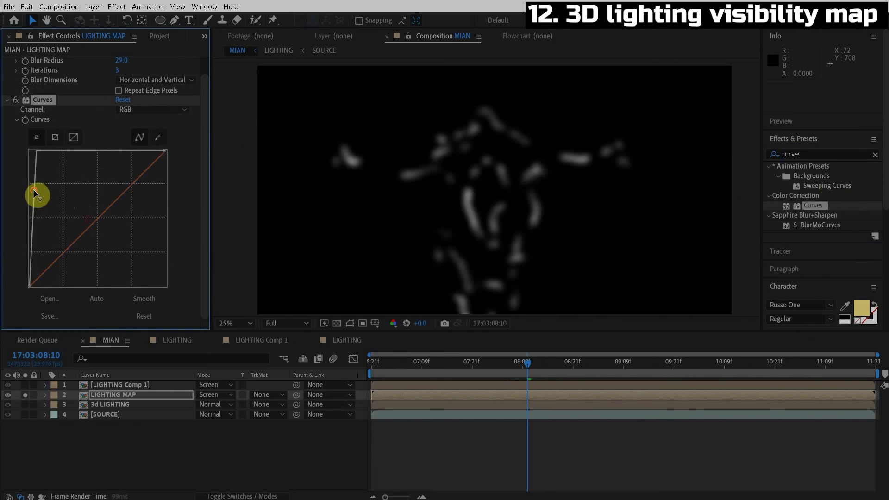
Duplicate Fast Box Blur and Curves below the first pair, set the second blur's radius to 144, and soften the second curve slightly.
{"action": "scroll", "coordinate": [41, 95], "scroll_direction": "up", "scroll_amount": 1}
{"action": "left_click", "coordinate": [50, 70]}
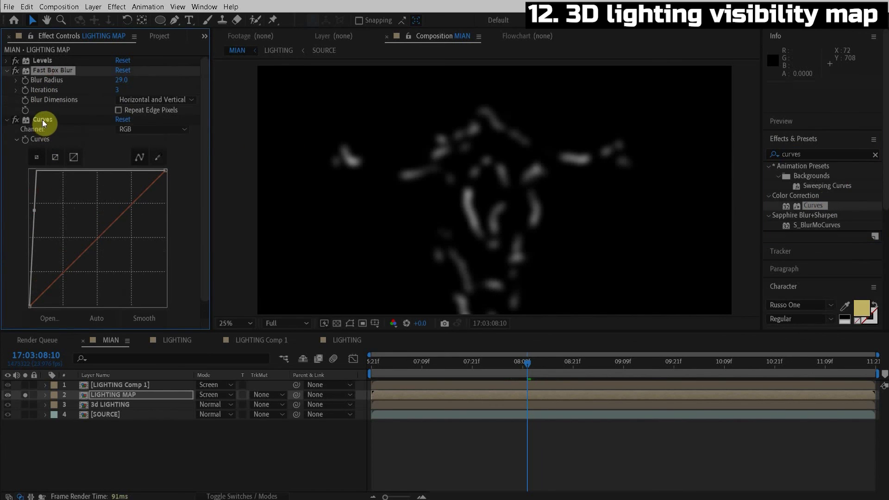
{"action": "key", "text": "ctrl+d"}
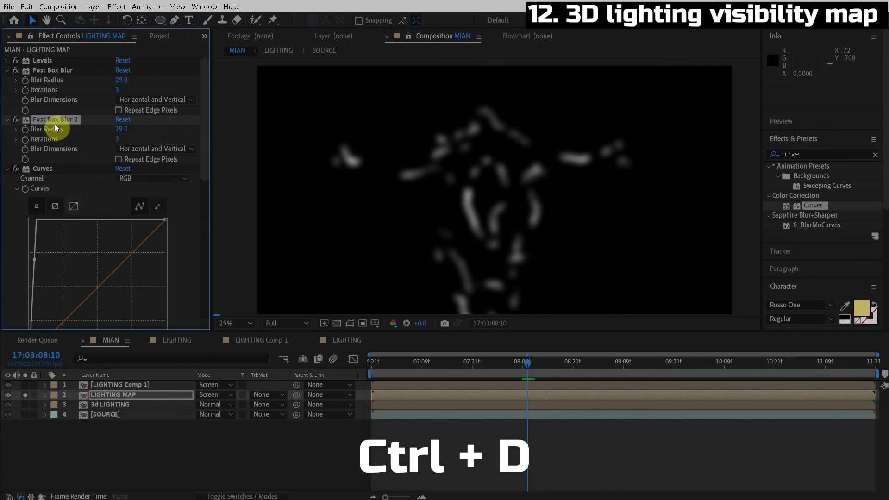
{"action": "left_click_drag", "start_coordinate": [54, 123], "coordinate": [62, 214]}
{"action": "scroll", "coordinate": [74, 189], "scroll_direction": "down", "scroll_amount": 5}
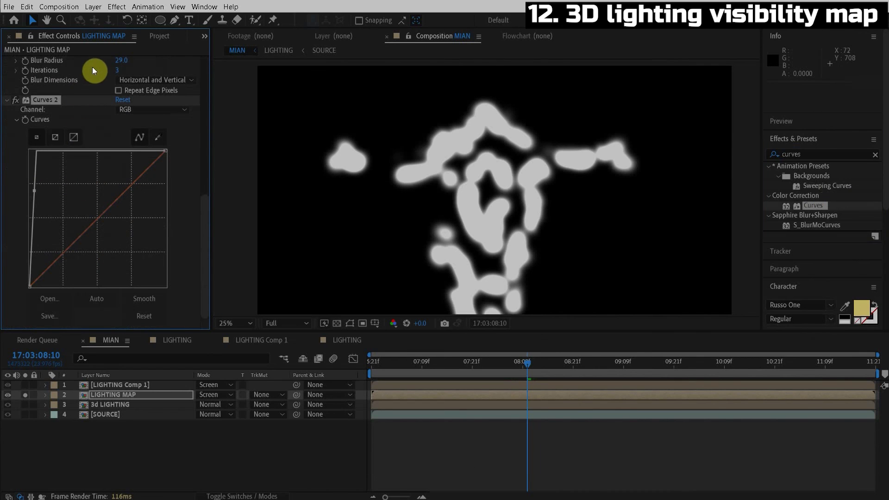
{"action": "left_click_drag", "start_coordinate": [121, 60], "coordinate": [158, 62]}
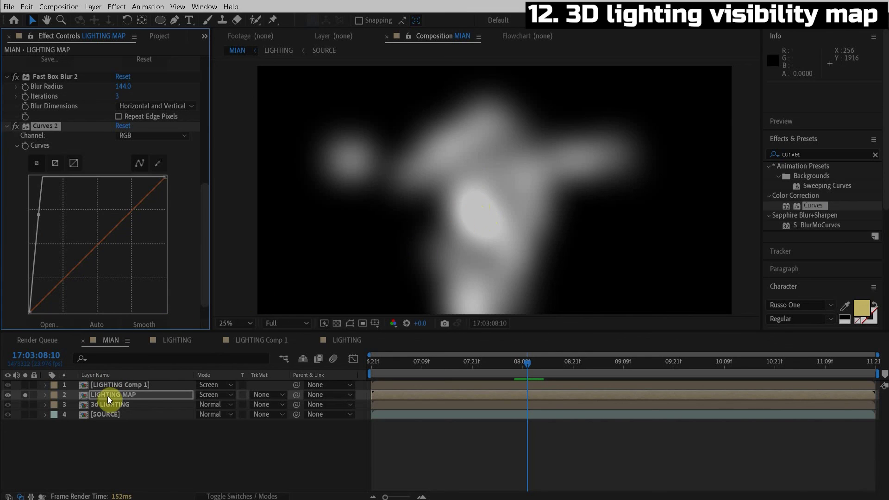
Set the 3d LIGHTING layer's track matte to Luma using LIGHTING MAP, with no layers soloed.
{"action": "left_click", "coordinate": [117, 399]}
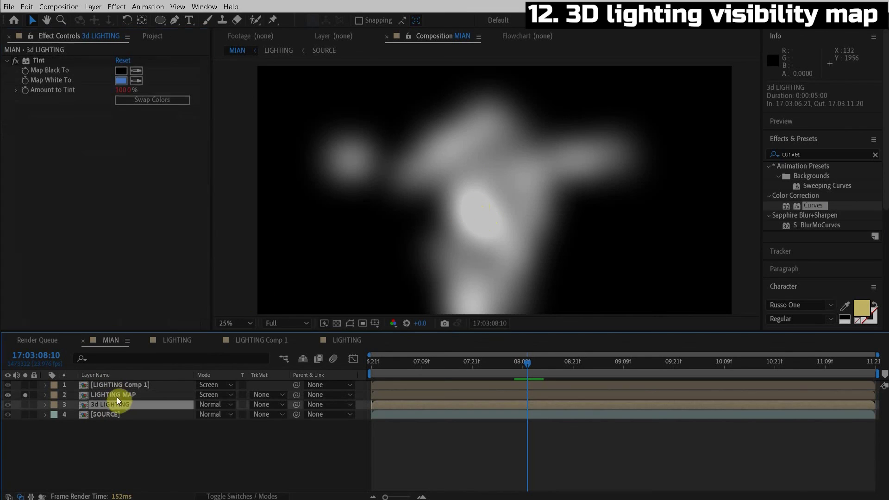
{"action": "left_click", "coordinate": [270, 405]}
{"action": "left_click", "coordinate": [292, 453]}
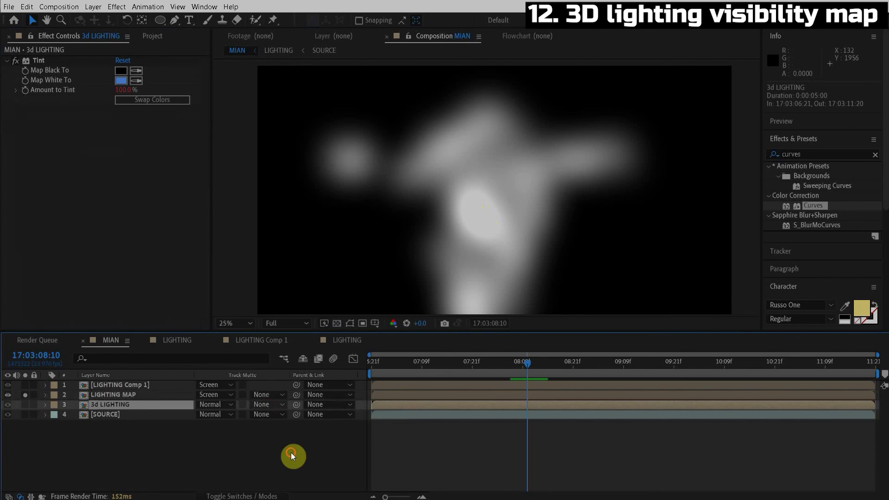
{"action": "left_click", "coordinate": [111, 395]}
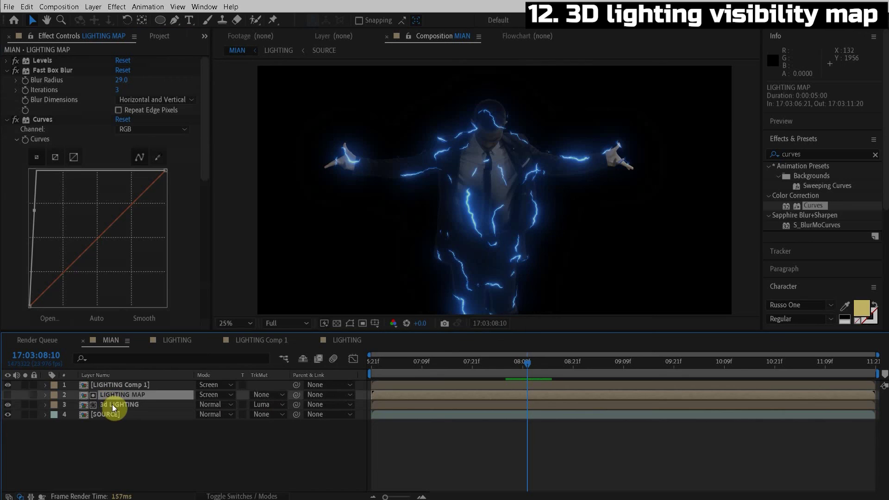
{"action": "left_click", "coordinate": [112, 405]}
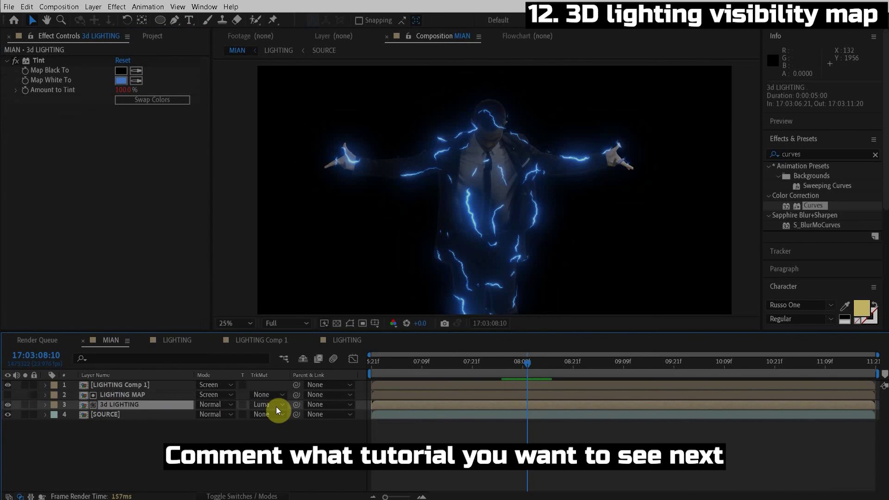
{"action": "left_click", "coordinate": [129, 394]}
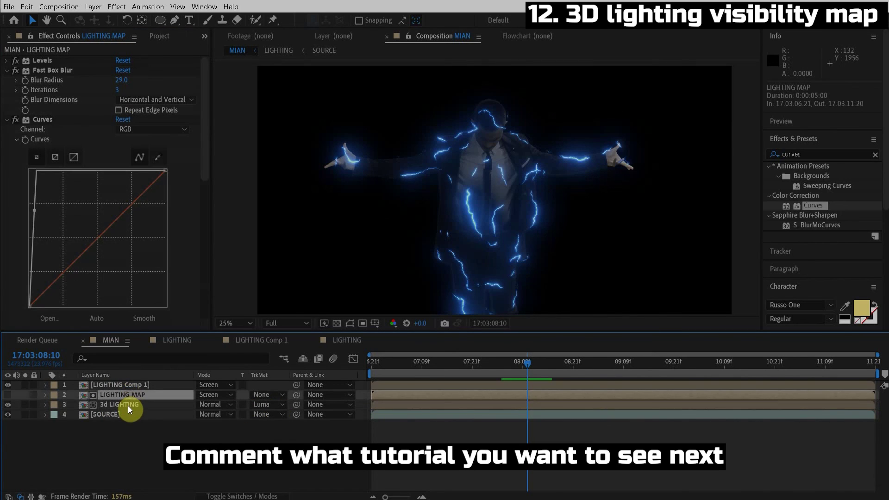
Set the 3d LIGHTING layer's blending mode to Screen and toggle its visibility to check the lighting.
{"action": "left_click", "coordinate": [7, 404]}
{"action": "scroll", "coordinate": [513, 220], "scroll_direction": "up", "scroll_amount": 2}
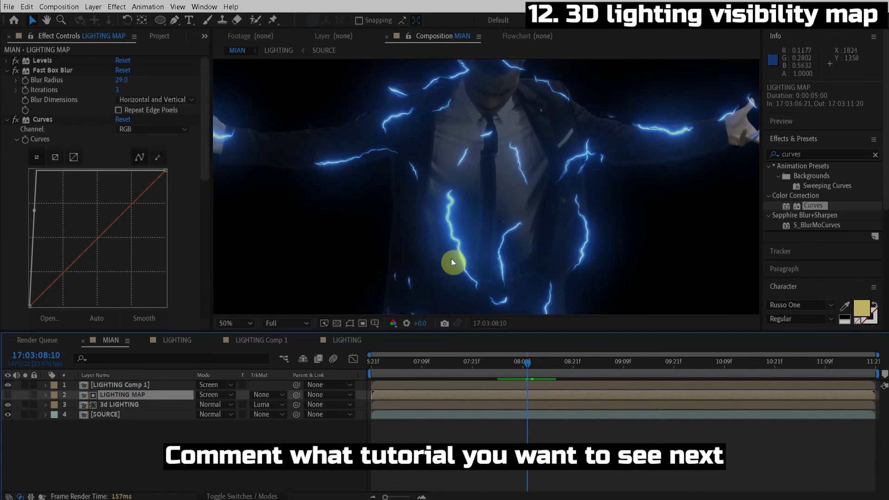
{"action": "key", "text": "h"}
{"action": "left_click_drag", "start_coordinate": [451, 259], "coordinate": [466, 194]}
{"action": "left_click", "coordinate": [116, 404]}
{"action": "left_click", "coordinate": [220, 403]}
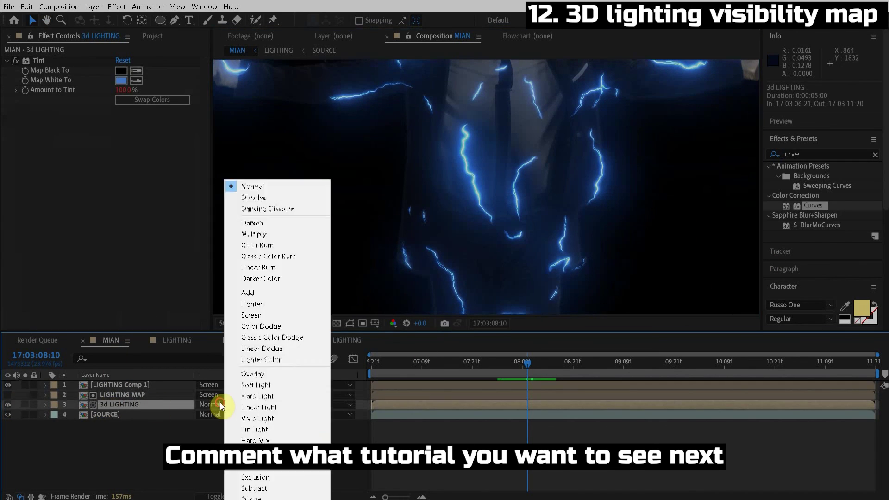
{"action": "left_click", "coordinate": [258, 321]}
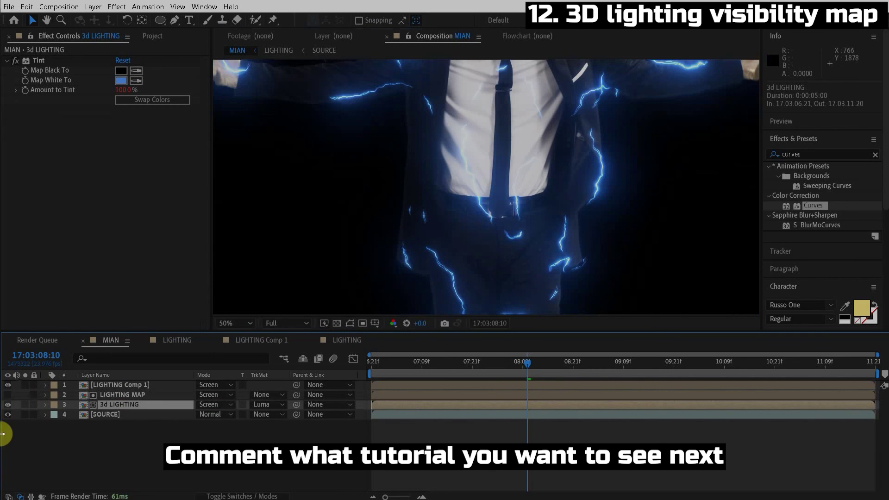
{"action": "left_click", "coordinate": [9, 407]}
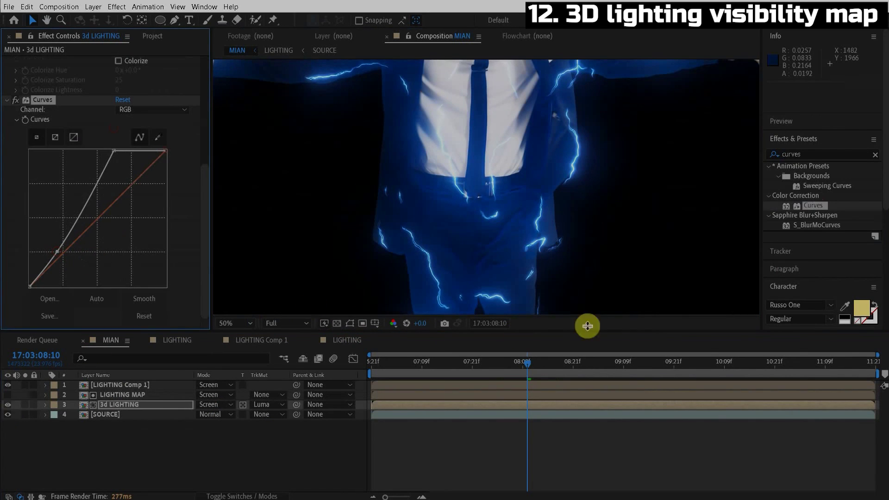
Compare the man's trousers up close with the 3d LIGHTING layer shown and hidden.
{"action": "scroll", "coordinate": [546, 282], "scroll_direction": "up", "scroll_amount": 2}
{"action": "left_click_drag", "start_coordinate": [546, 282], "coordinate": [610, 216]}
{"action": "left_click", "coordinate": [7, 406]}
{"action": "left_click", "coordinate": [7, 406]}
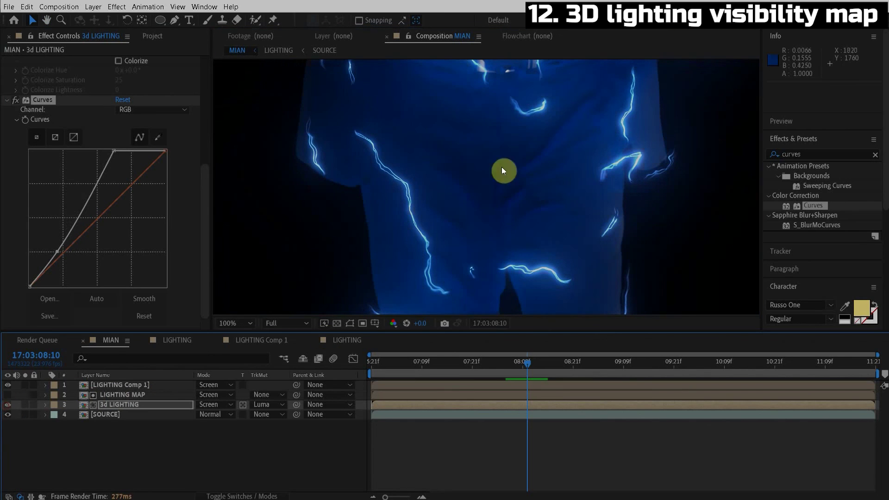
{"action": "left_click", "coordinate": [7, 406]}
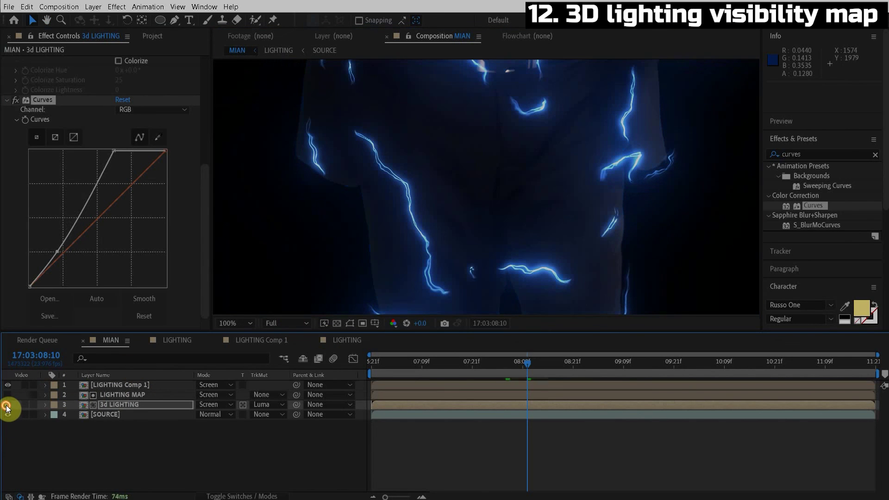
{"action": "left_click", "coordinate": [8, 406]}
{"action": "left_click", "coordinate": [7, 406]}
{"action": "left_click", "coordinate": [7, 406]}
{"action": "left_click", "coordinate": [7, 406]}
{"action": "left_click", "coordinate": [7, 406]}
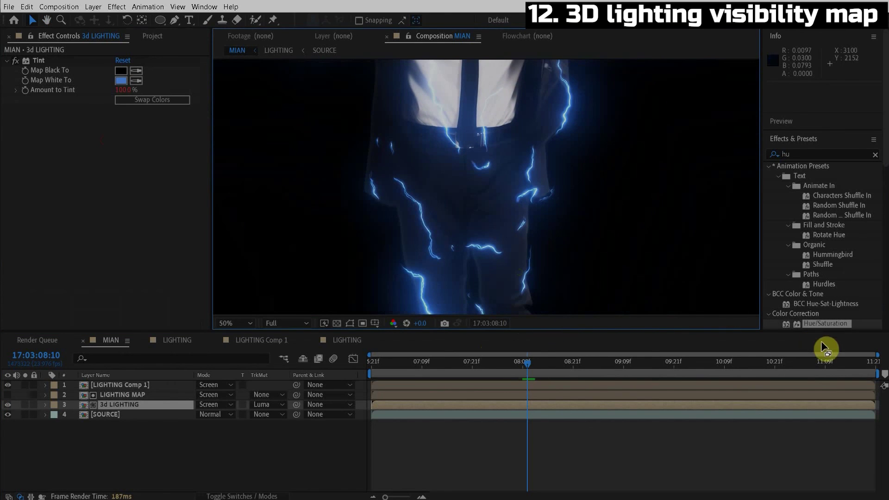
Apply Hue/Saturation to 3d LIGHTING with Master Saturation 73 and Master Lightness 8, and compare the layer on and off.
{"action": "left_click_drag", "start_coordinate": [822, 341], "coordinate": [105, 408]}
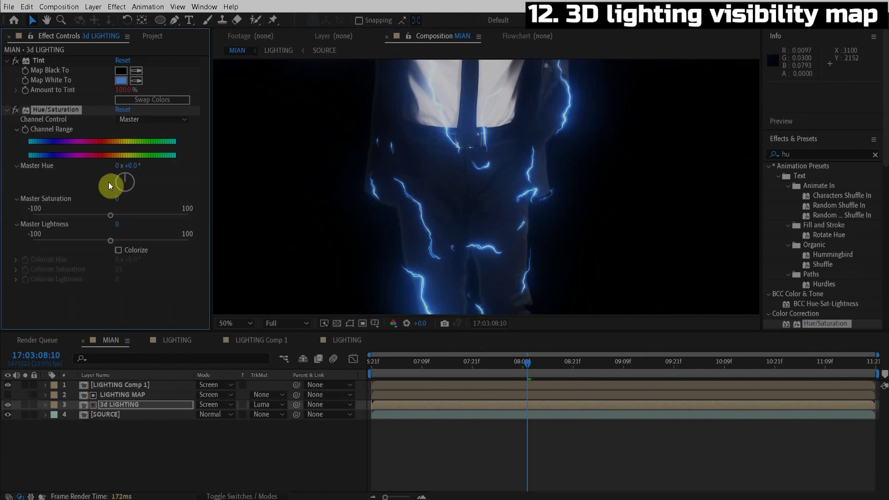
{"action": "left_click", "coordinate": [140, 215]}
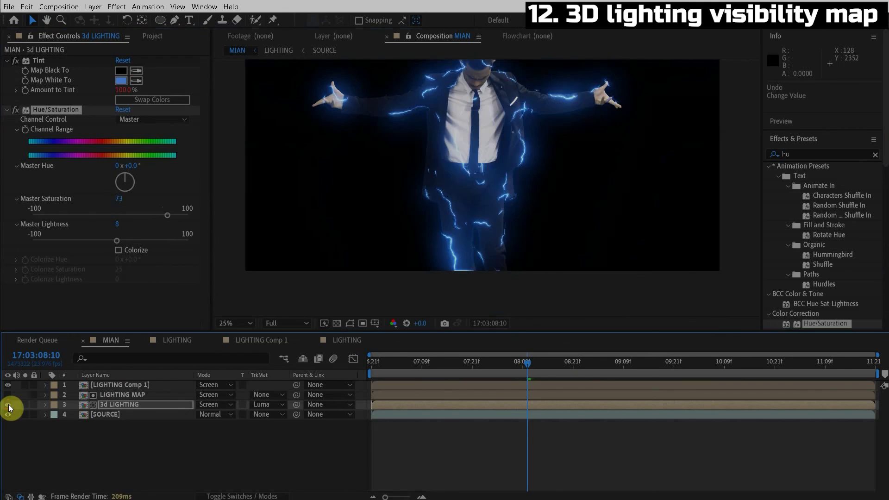
{"action": "left_click", "coordinate": [9, 406]}
{"action": "left_click", "coordinate": [8, 406]}
Enable Preserve Underlying Transparency on the 3d LIGHTING layer to keep the light within the man's outline.
{"action": "scroll", "coordinate": [457, 210], "scroll_direction": "up", "scroll_amount": 2}
{"action": "left_click_drag", "start_coordinate": [457, 211], "coordinate": [426, 105]}
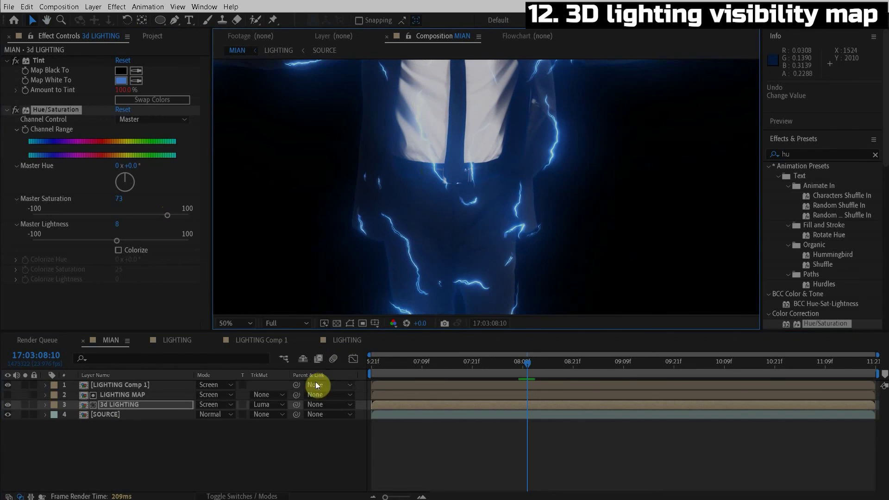
{"action": "left_click", "coordinate": [242, 404]}
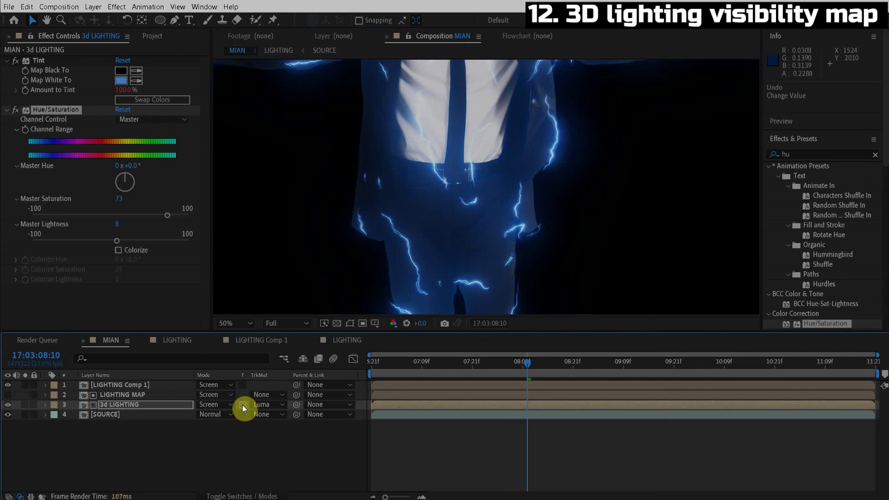
Compare the 3d LIGHTING layer shown and hidden, and check the man's outline against the transparency grid.
{"action": "left_click", "coordinate": [7, 404]}
{"action": "left_click", "coordinate": [7, 404]}
{"action": "left_click", "coordinate": [7, 405]}
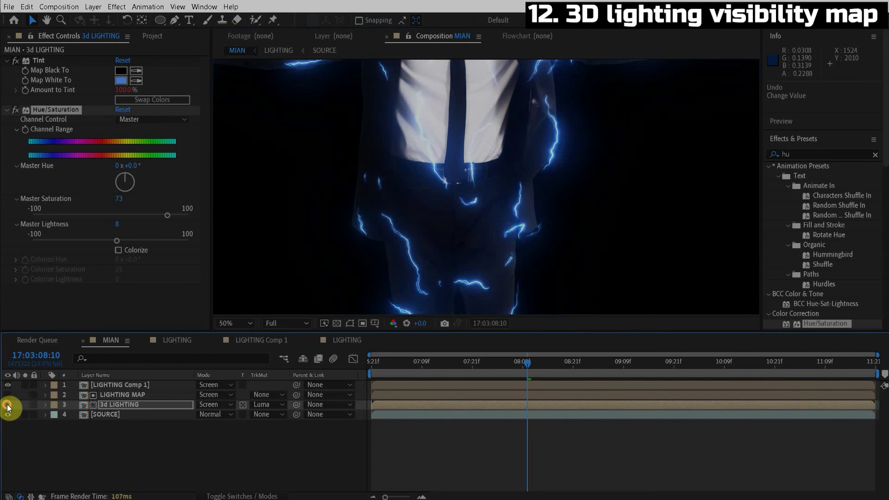
{"action": "left_click", "coordinate": [7, 404]}
{"action": "left_click", "coordinate": [339, 324]}
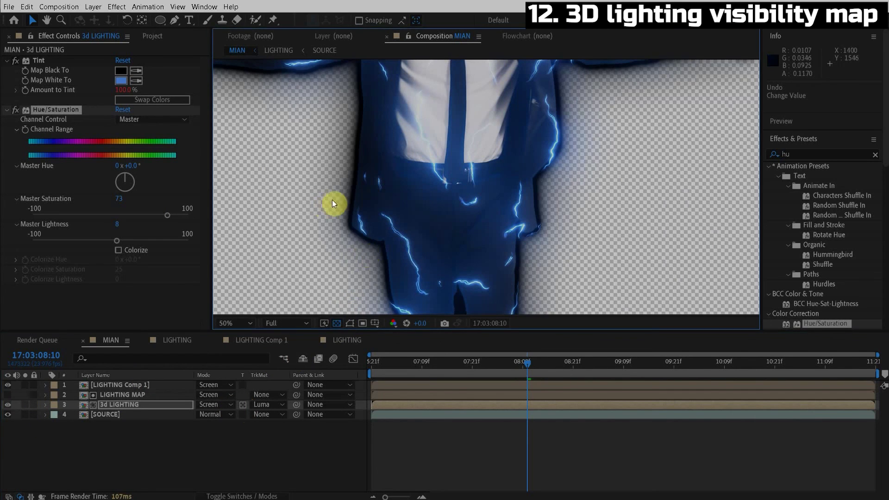
{"action": "key", "text": "space"}
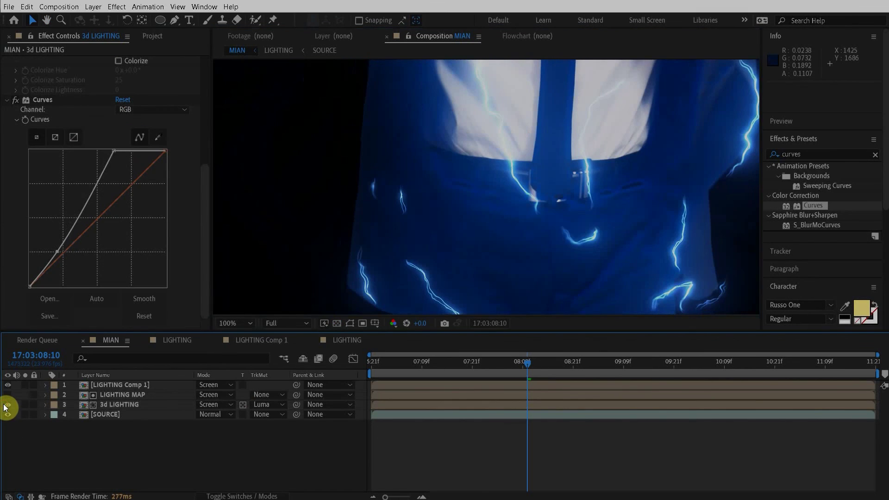
Compare the man's waist with the Curves-adjusted 3d LIGHTING layer shown and hidden, and inspect the lighting on his chest, arms and head.
{"action": "left_click", "coordinate": [7, 404]}
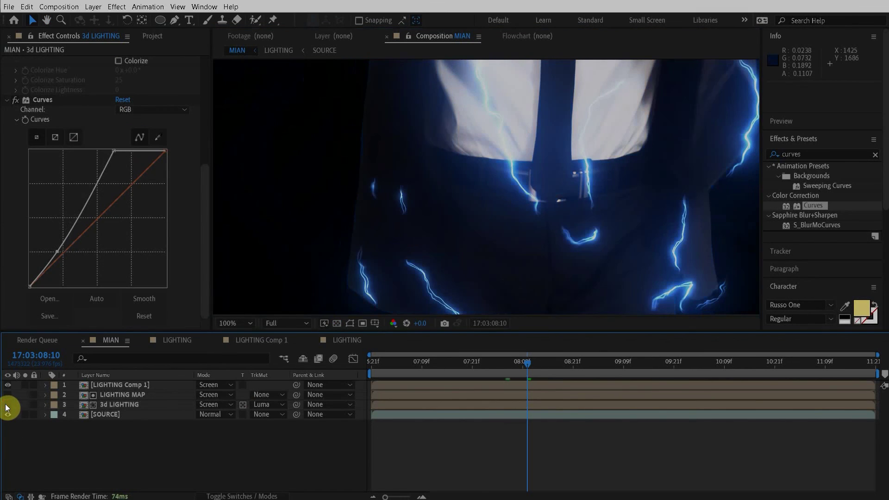
{"action": "left_click", "coordinate": [7, 404]}
{"action": "left_click", "coordinate": [6, 406]}
{"action": "left_click", "coordinate": [7, 406]}
{"action": "left_click_drag", "start_coordinate": [575, 162], "coordinate": [665, 411]}
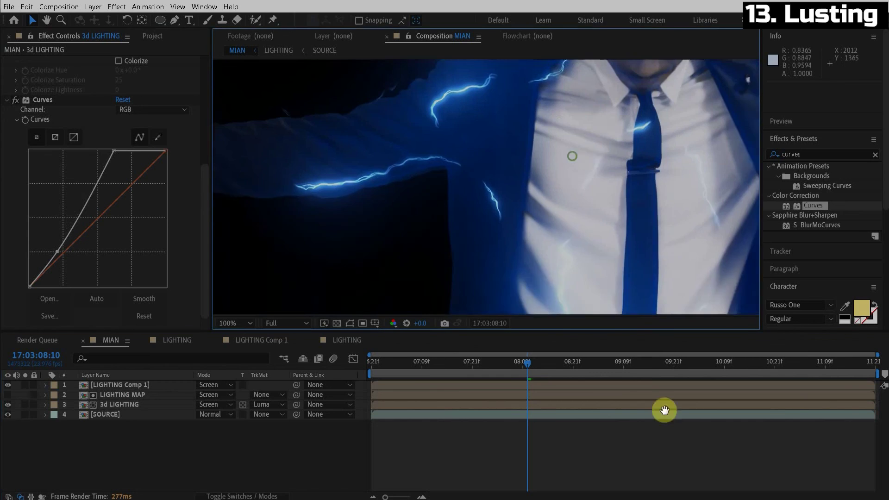
{"action": "left_click_drag", "start_coordinate": [592, 147], "coordinate": [671, 227]}
{"action": "scroll", "coordinate": [615, 184], "scroll_direction": "down", "scroll_amount": 2}
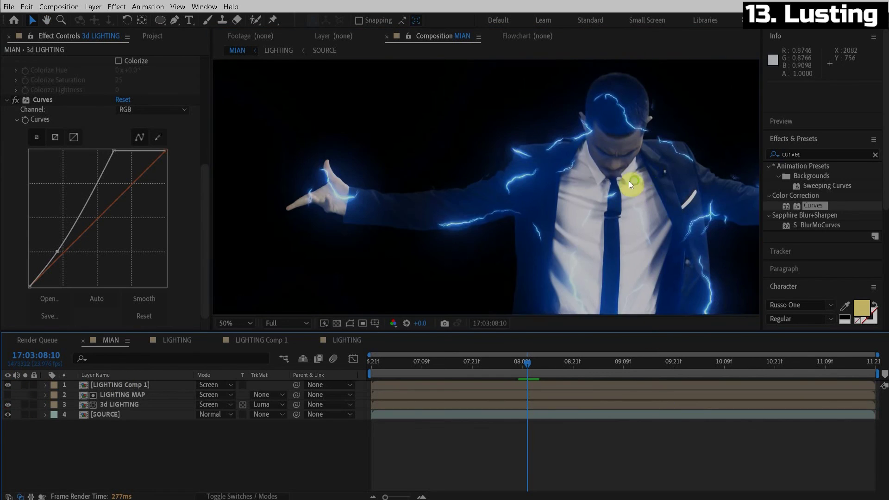